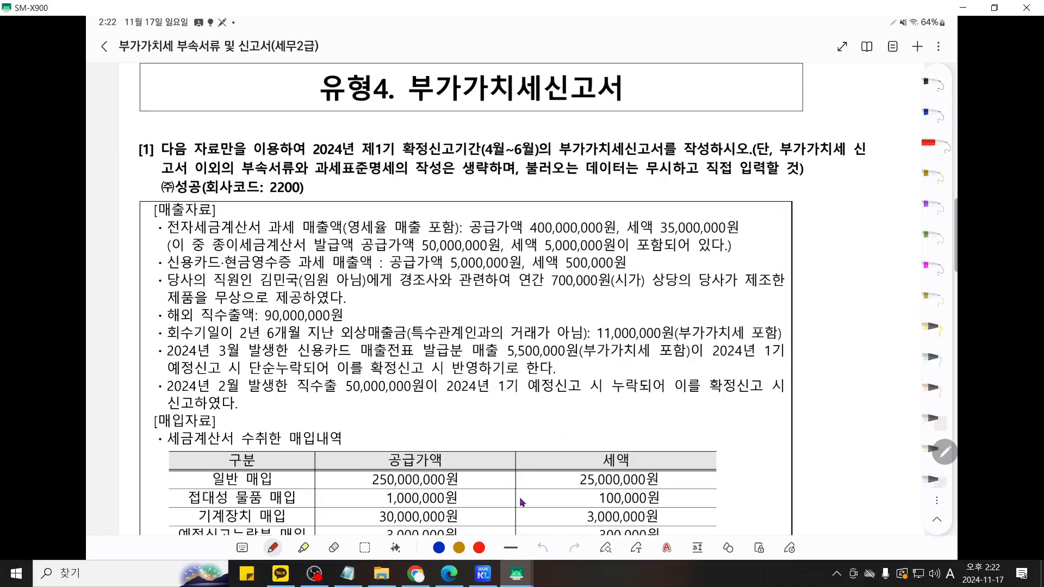
Switch to the KcLep (케이렙) accounting program and open the 부가가치세신고서 form
left_click(482, 574)
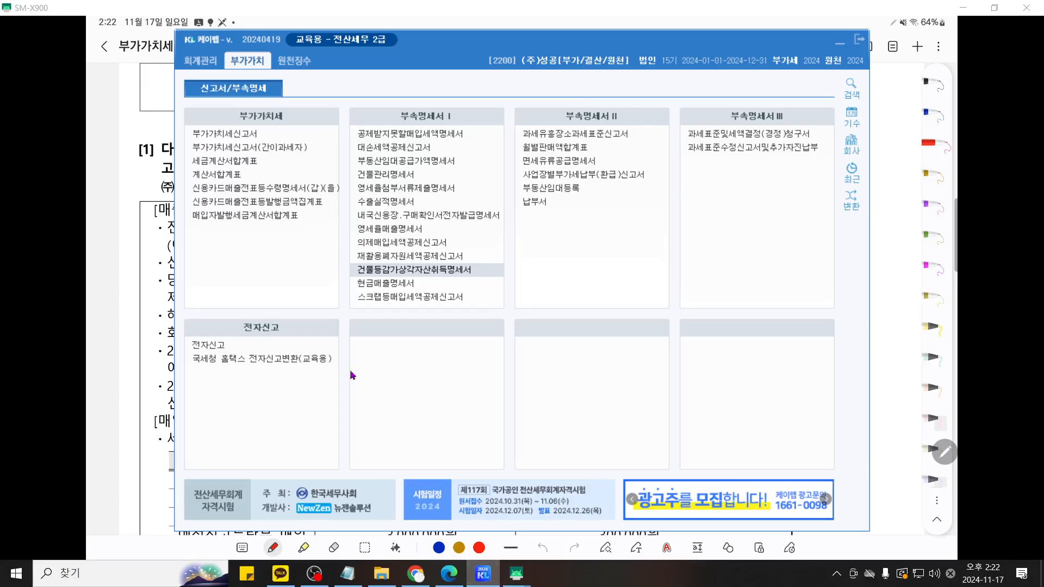
left_click(219, 138)
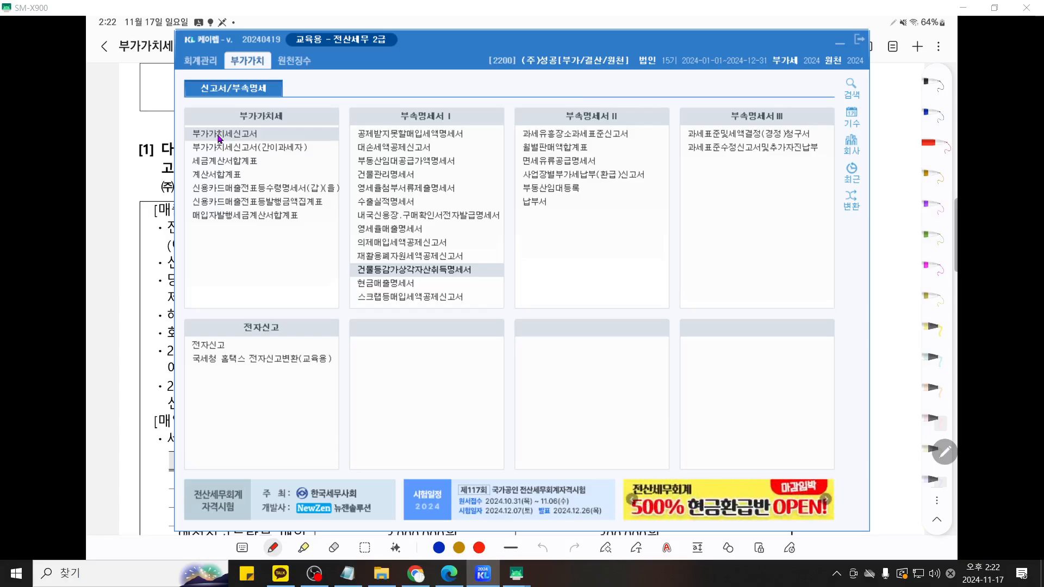
left_click(220, 138)
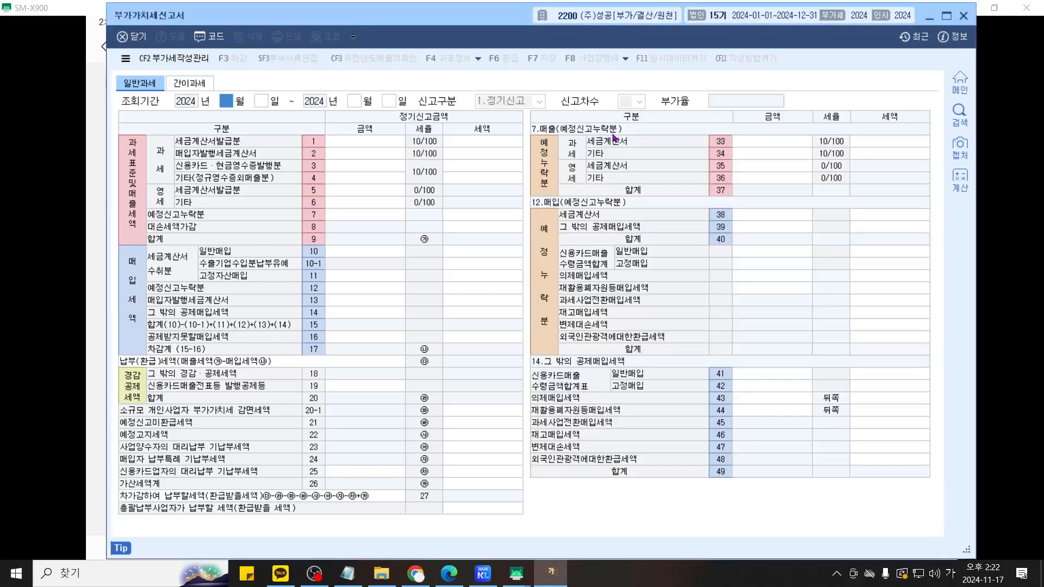
Set the inquiry period (조회기간) to April 1 through June 30, 2024 and load the return
type("4")
key("Return")
type("1")
key("Return")
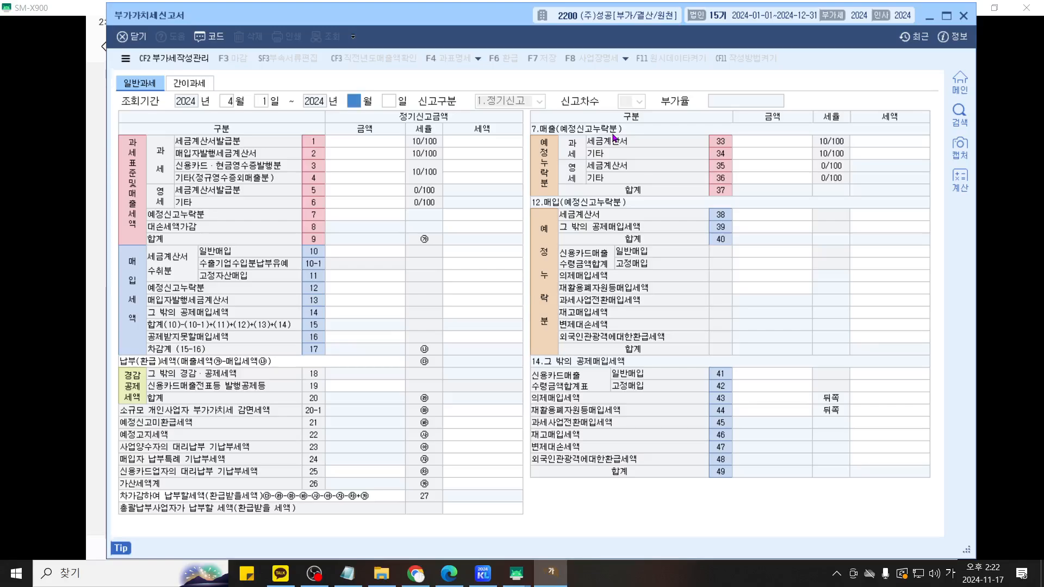
type("6")
key("Return")
key("Return")
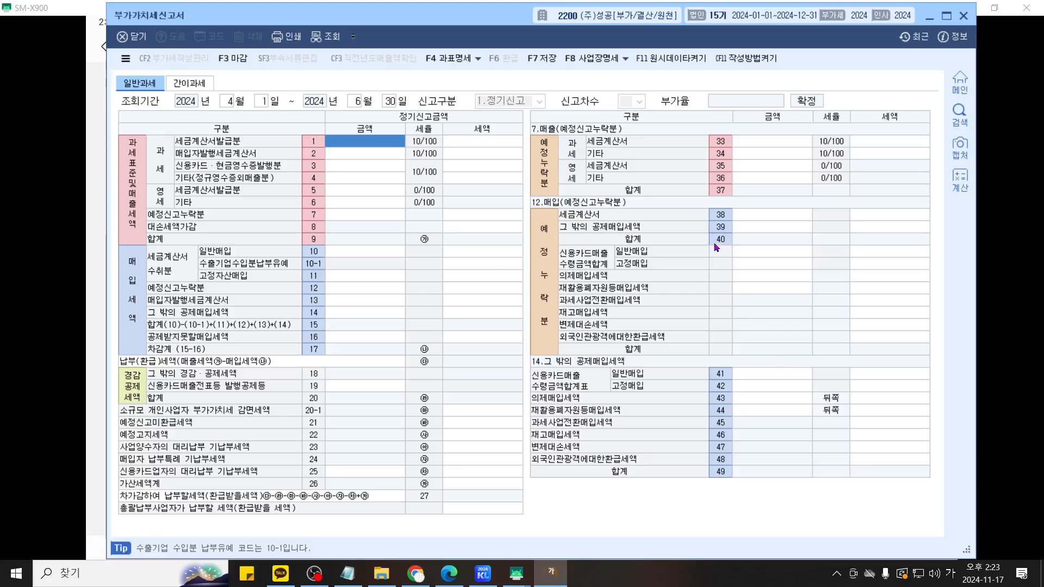
Read the [매출자료] section of problem [1] in the tablet notes document and return to the 부가가치세신고서
mouse_move(515, 573)
left_click(579, 516)
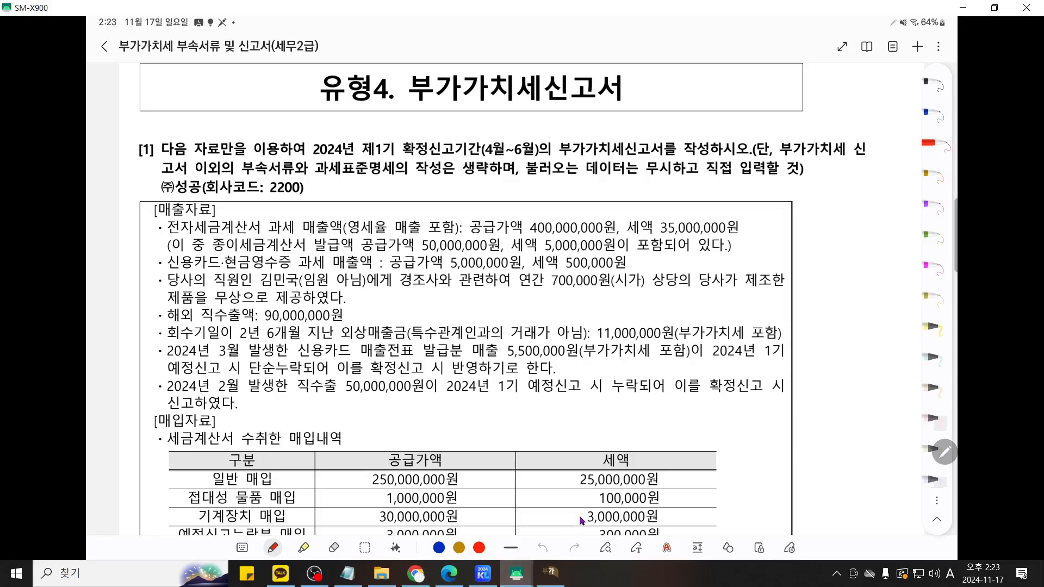
scroll(579, 515, "up", 2)
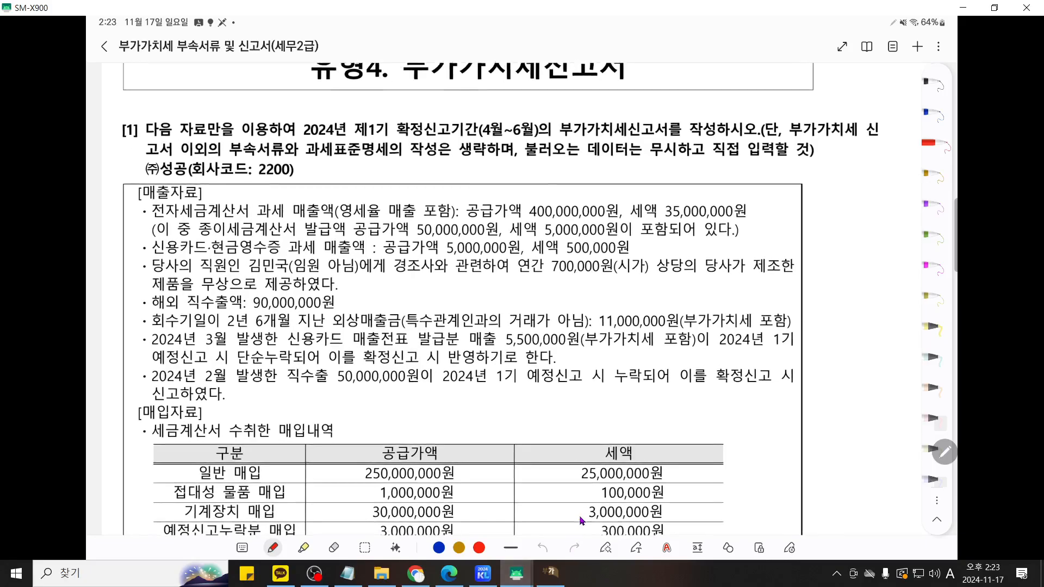
scroll(580, 520, "up", 2)
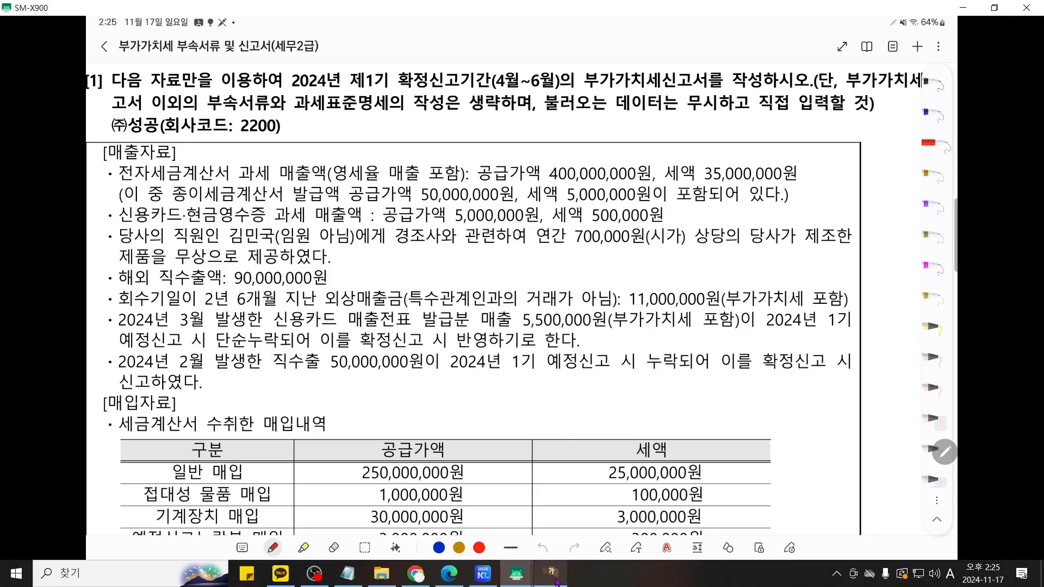
mouse_move(557, 582)
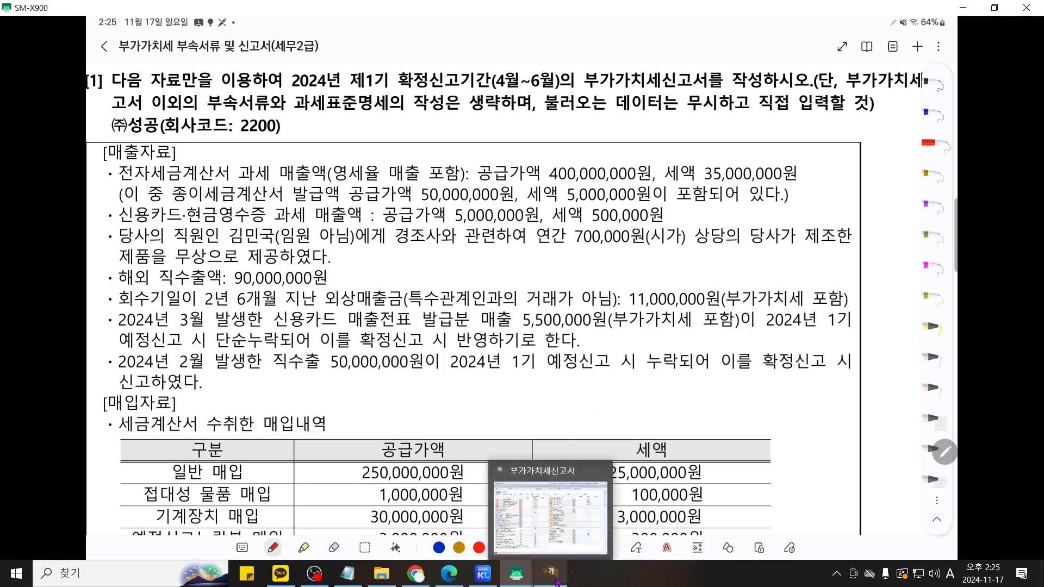
left_click(556, 583)
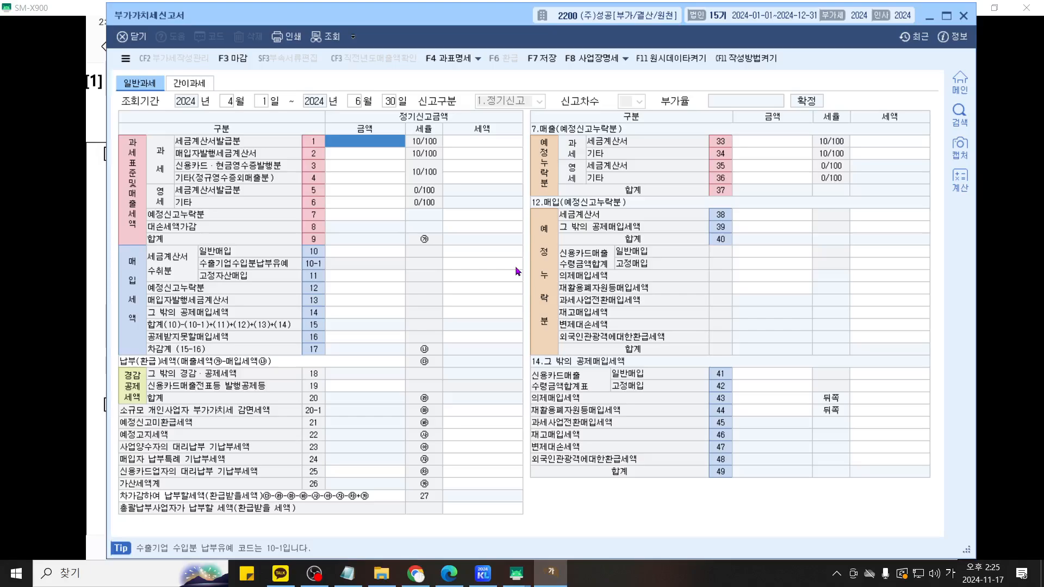
Enter 350,000,000 as the taxable 세금계산서발급분 amount in row 1
type("350")
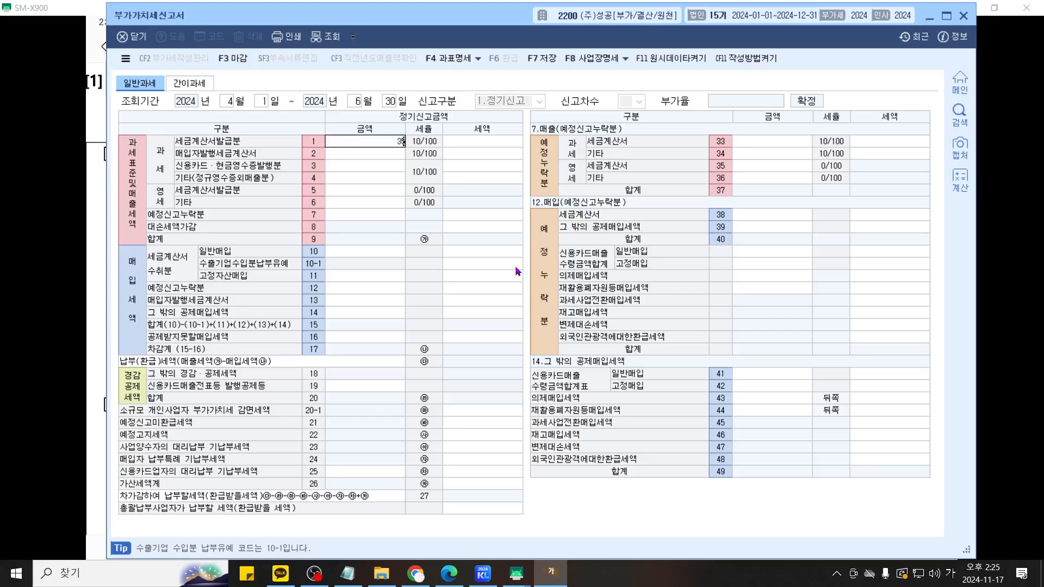
key("plus")
key("plus")
key("Return")
Circle the zero-rated 세금계산서발급분 amount cell in row 5 with the screen pen and clear the annotation
key("ctrl+2")
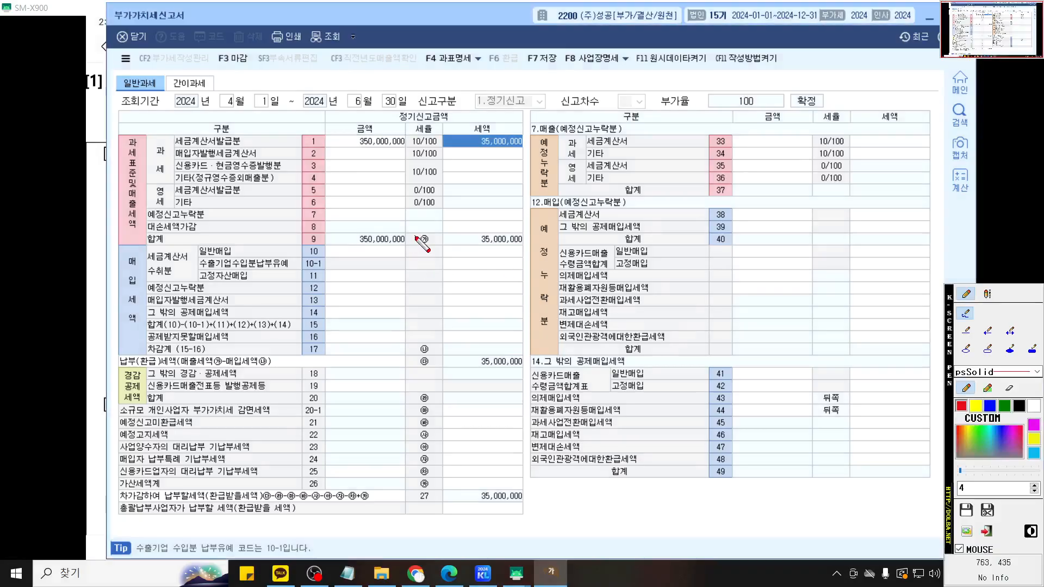
scroll(421, 244, "up", 4)
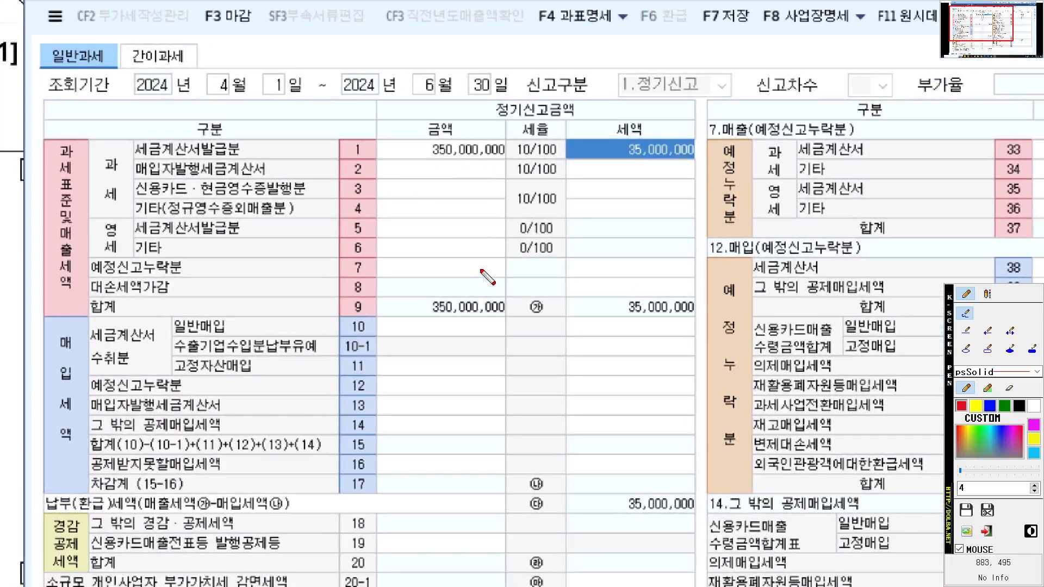
scroll(480, 269, "up", 2)
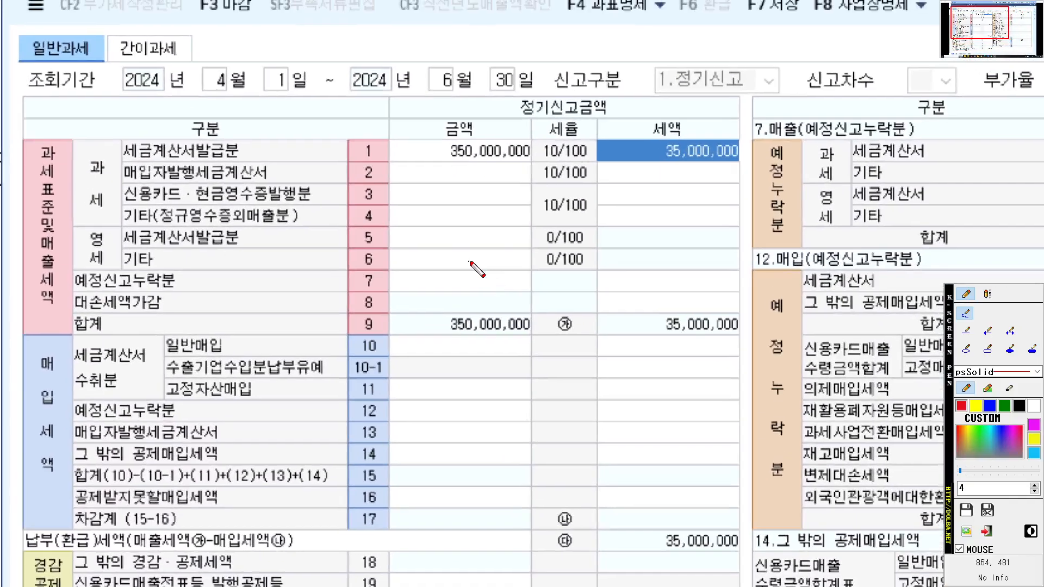
left_click_drag(496, 249, 512, 238)
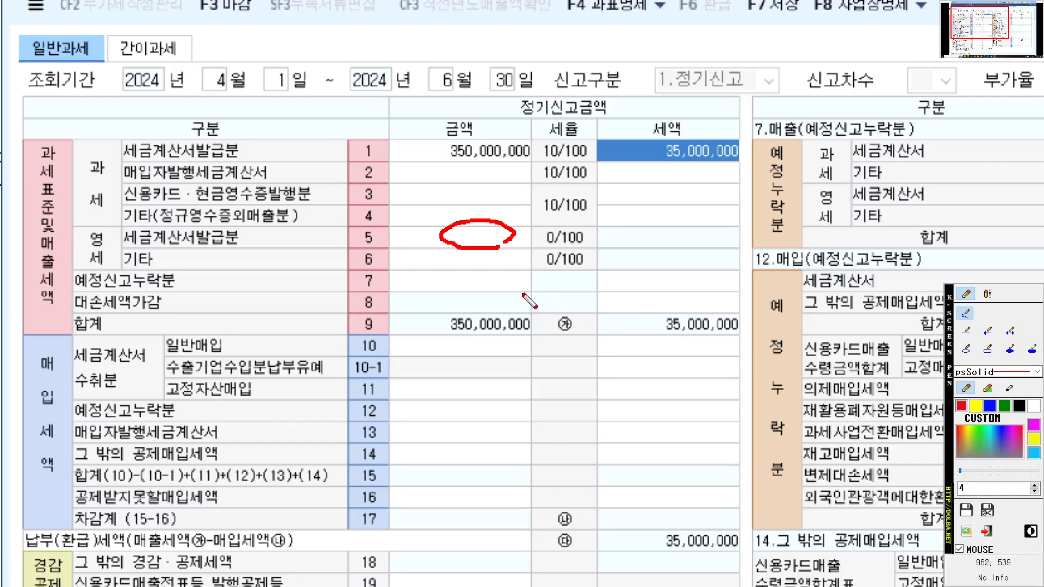
key("Escape")
Enter 50,000,000 as the zero-rated (영세) 세금계산서발급분 amount in row 5
left_click(372, 191)
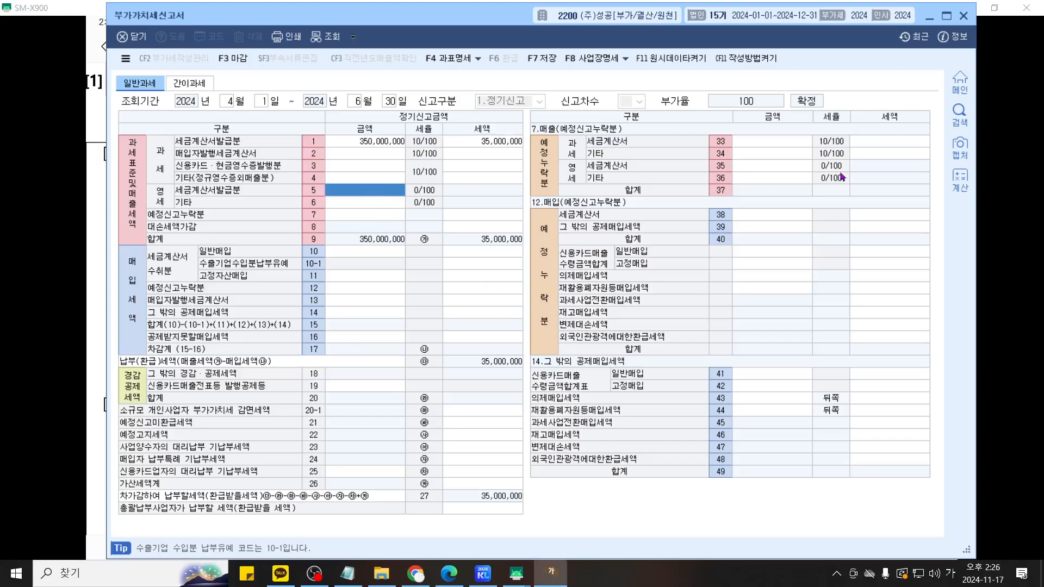
type("50000000")
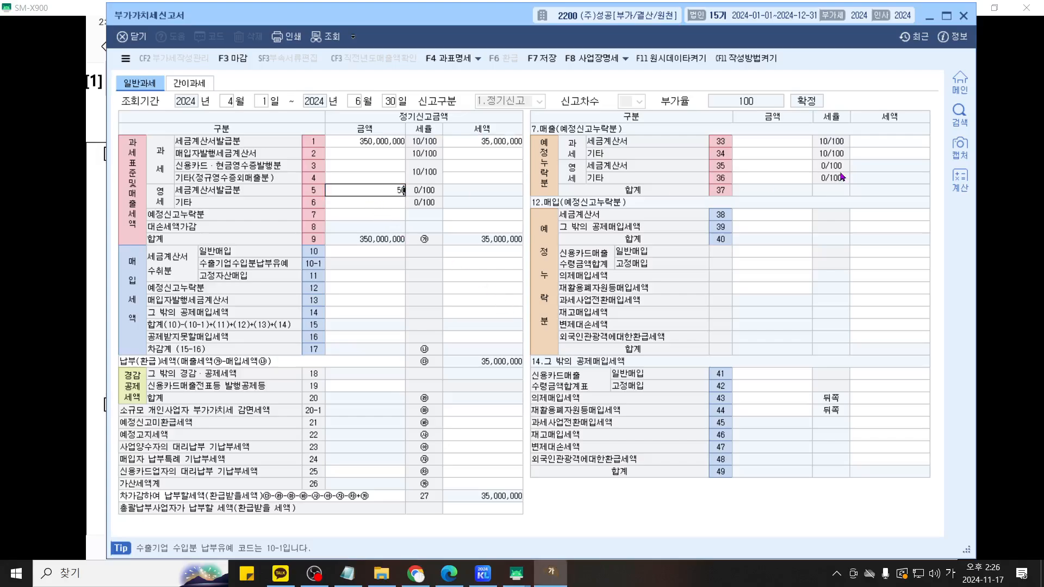
key("Return")
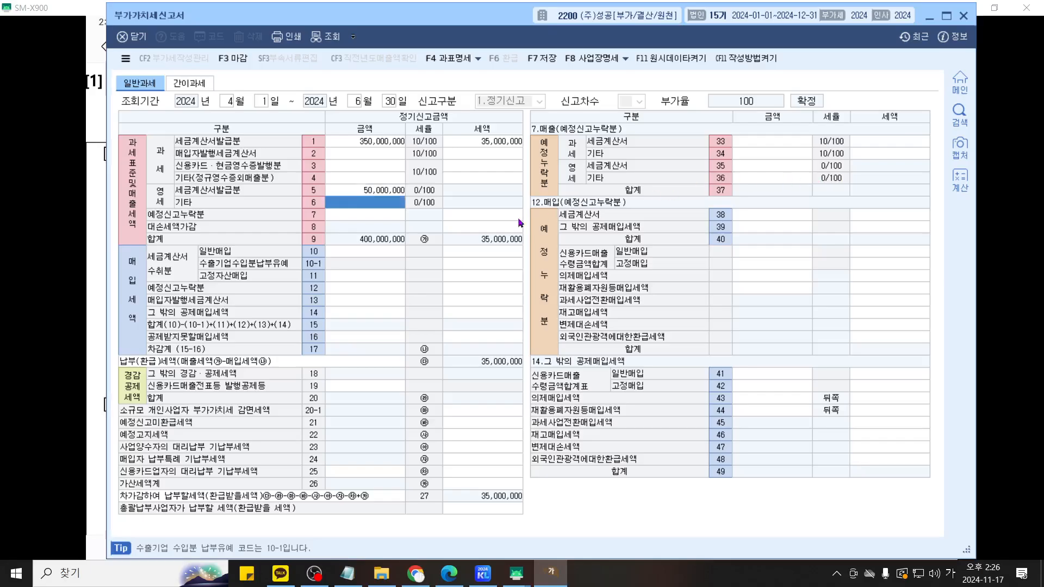
Underline the zero-rated 세금계산서발급분 amount in row 5 with the screen pen and clear the annotation
key("ctrl+2")
scroll(496, 233, "up", 3)
left_click_drag(497, 234, 573, 270)
scroll(559, 262, "up", 1)
left_click_drag(468, 230, 578, 230)
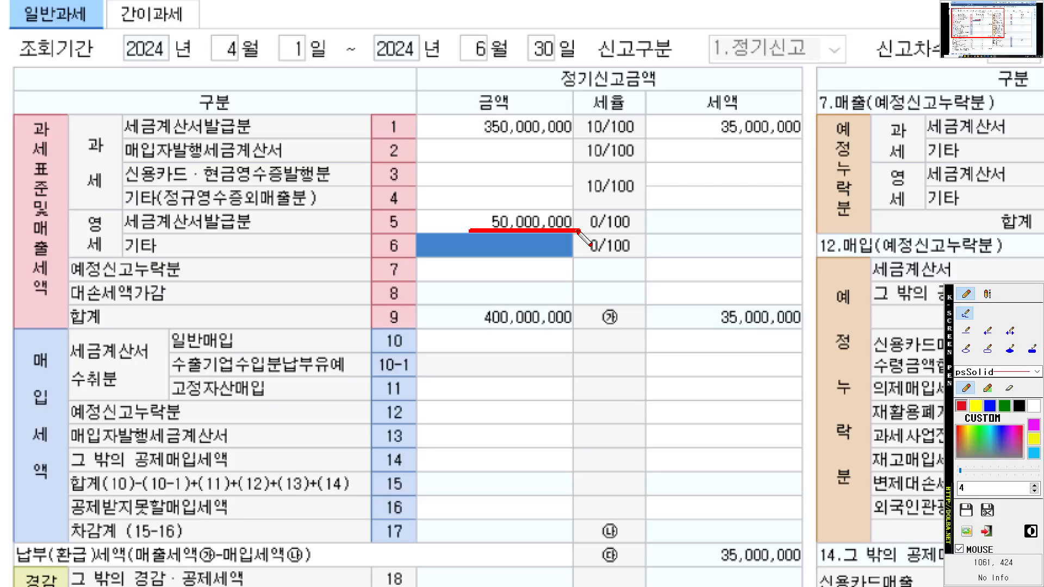
key("Escape")
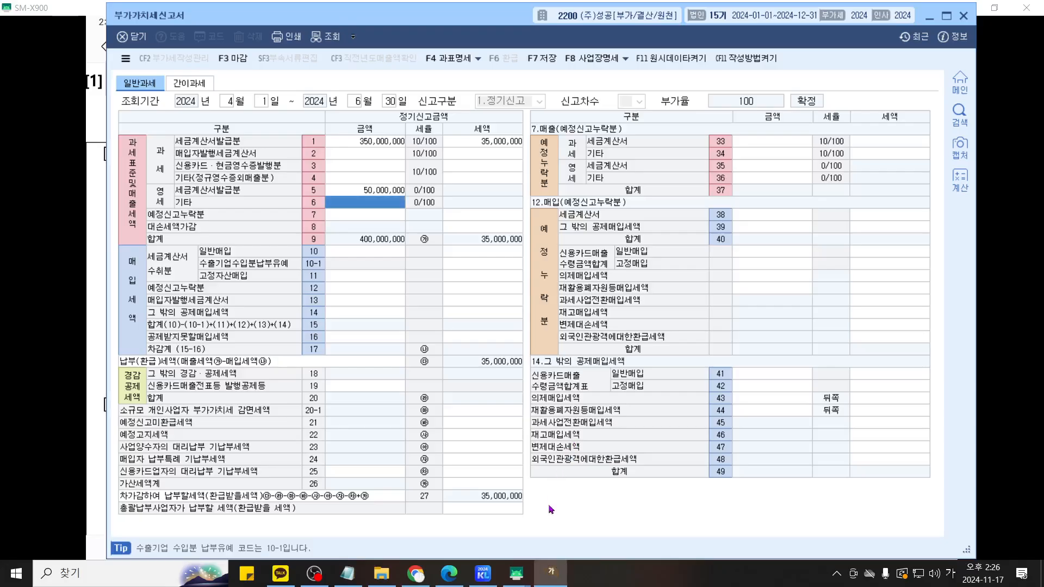
Review the 종이세금계산서 발급액 item of problem [1] in the notes document and return to the 부가가치세신고서
left_click(520, 583)
left_click(620, 533)
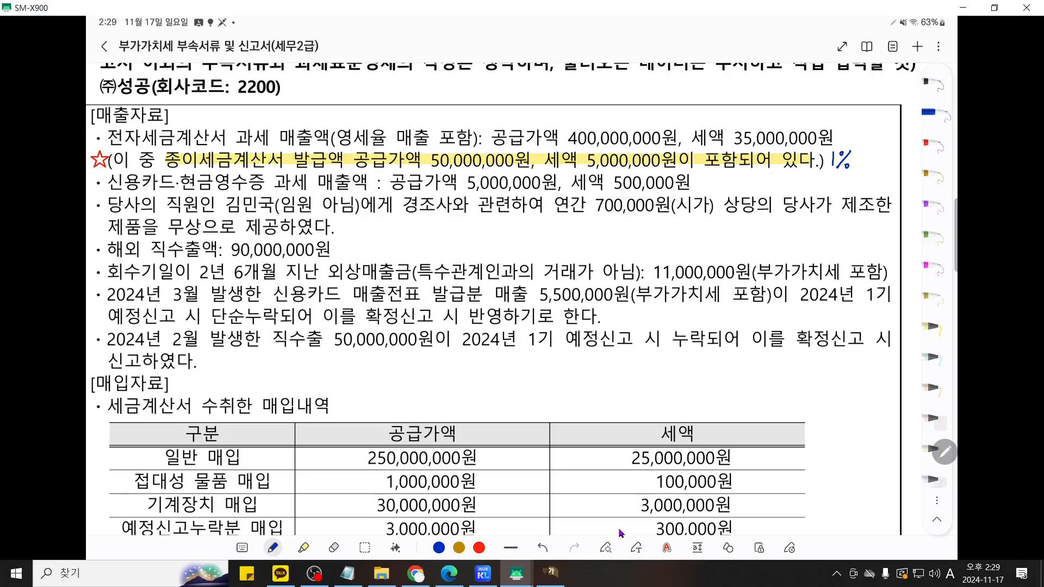
left_click(543, 572)
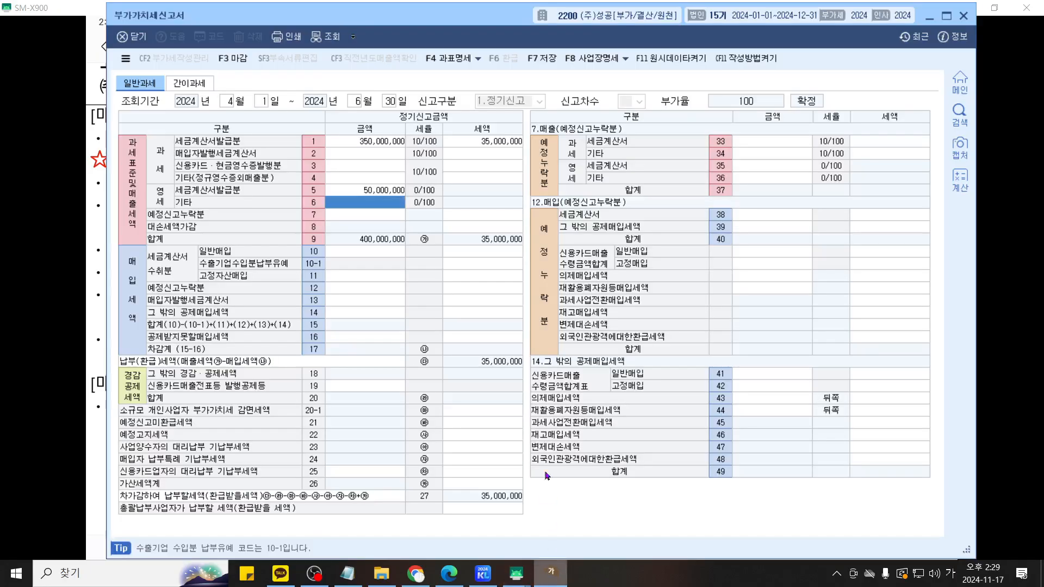
Circle the 가산세계 tax cell in row 26 with the screen pen and clear the annotation
left_click_drag(289, 17, 264, 16)
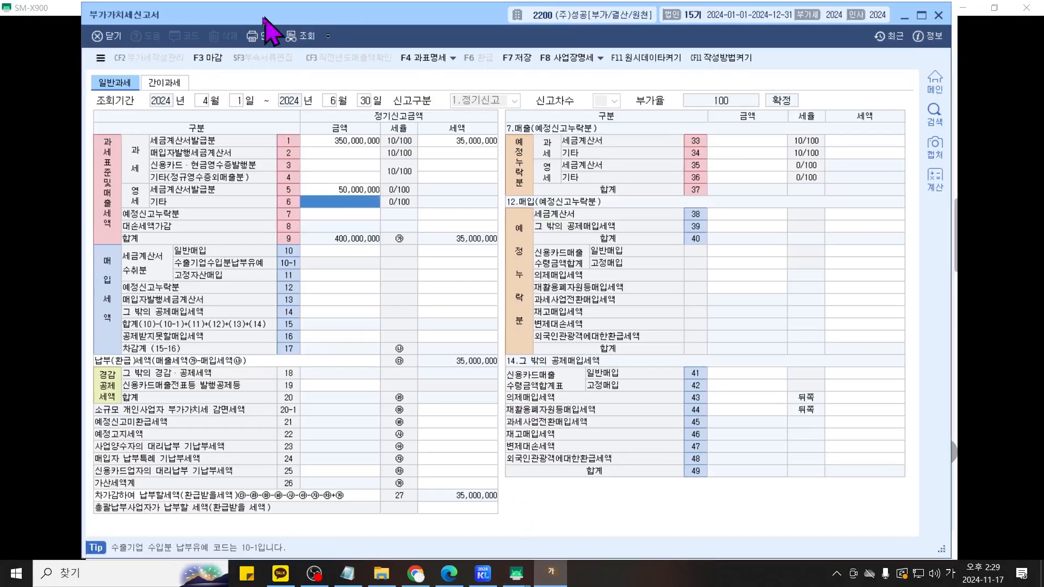
key("ctrl+F1")
scroll(443, 305, "up", 6)
mouse_move(442, 304)
left_mouse_down()
mouse_move(483, 207)
mouse_move(520, 200)
left_mouse_up()
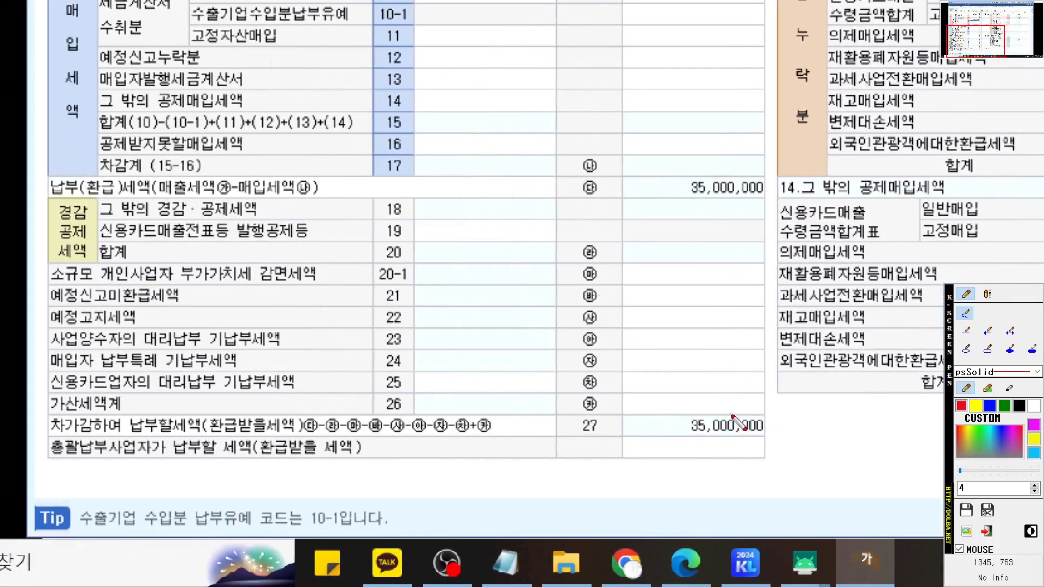
mouse_move(731, 414)
left_mouse_down()
mouse_move(636, 405)
mouse_move(701, 433)
mouse_move(728, 387)
mouse_move(648, 414)
mouse_move(764, 427)
mouse_move(641, 403)
mouse_move(769, 426)
mouse_move(642, 379)
mouse_move(737, 385)
left_mouse_up()
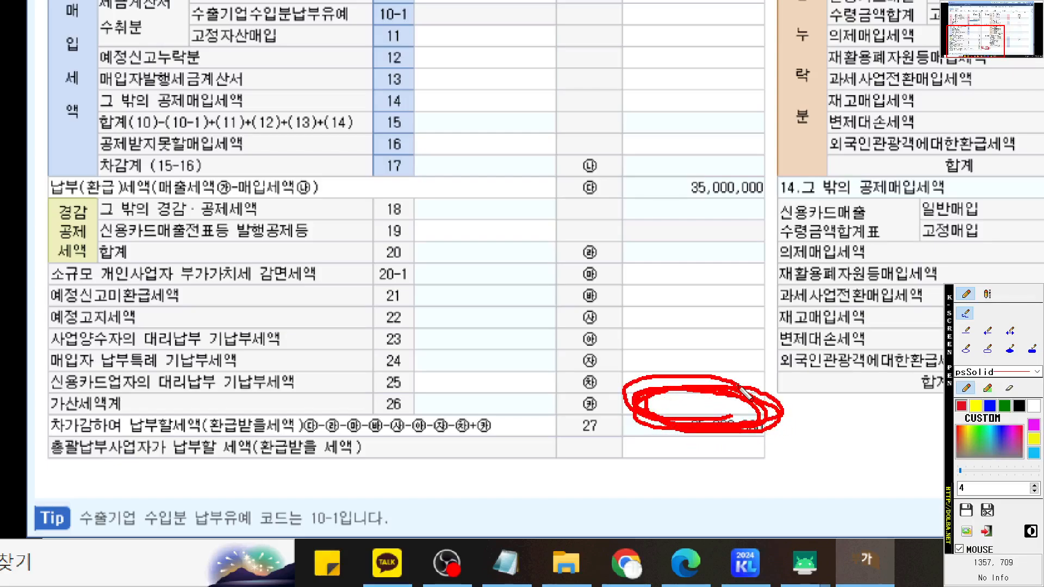
key("Escape")
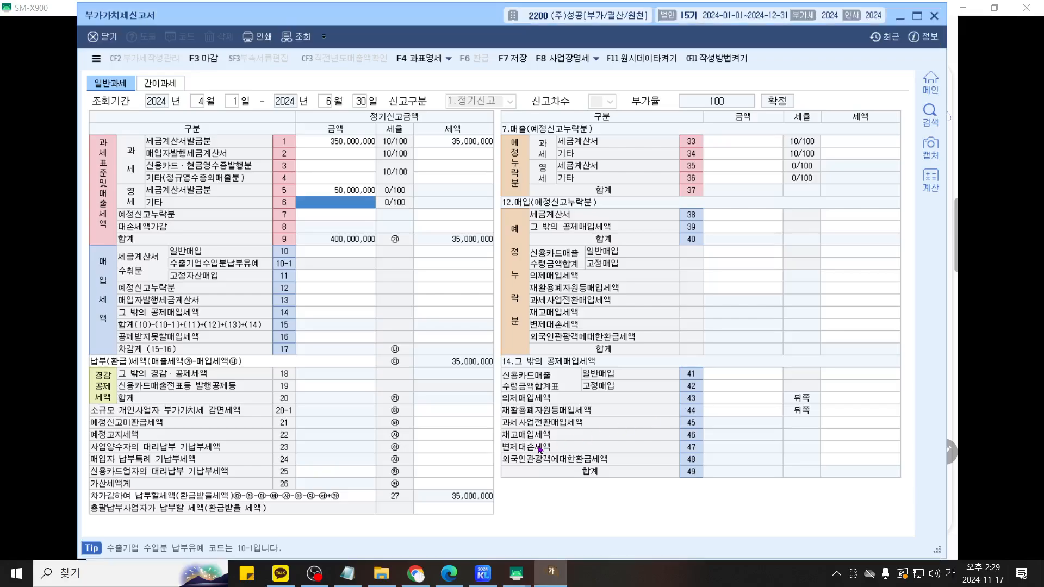
Open the 가산세명세 detail from row 26 and temporarily mark its 세금계산서 group and 지연전송 item with the screen pen
left_click(468, 483)
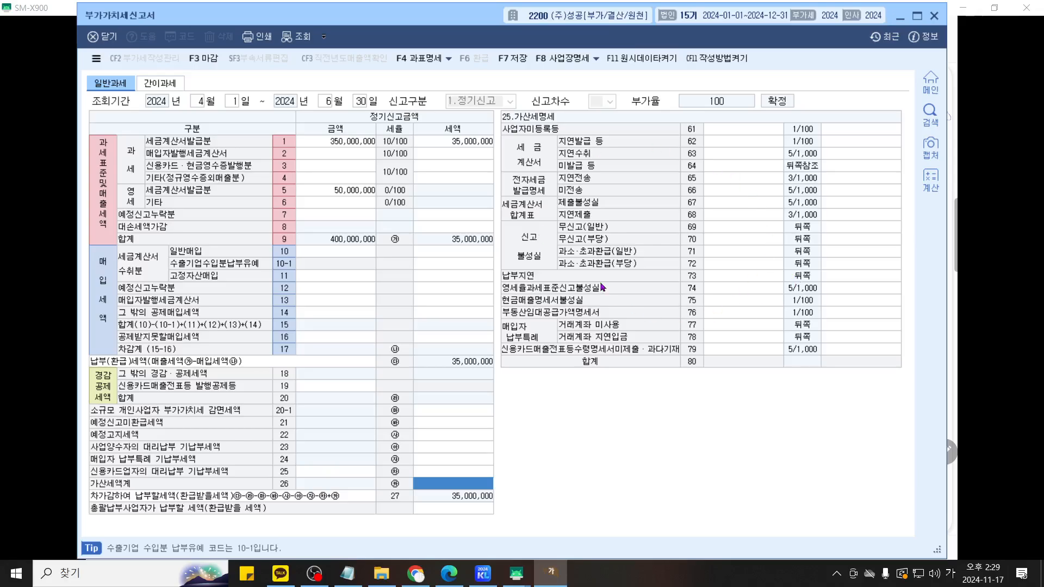
key("ctrl+2")
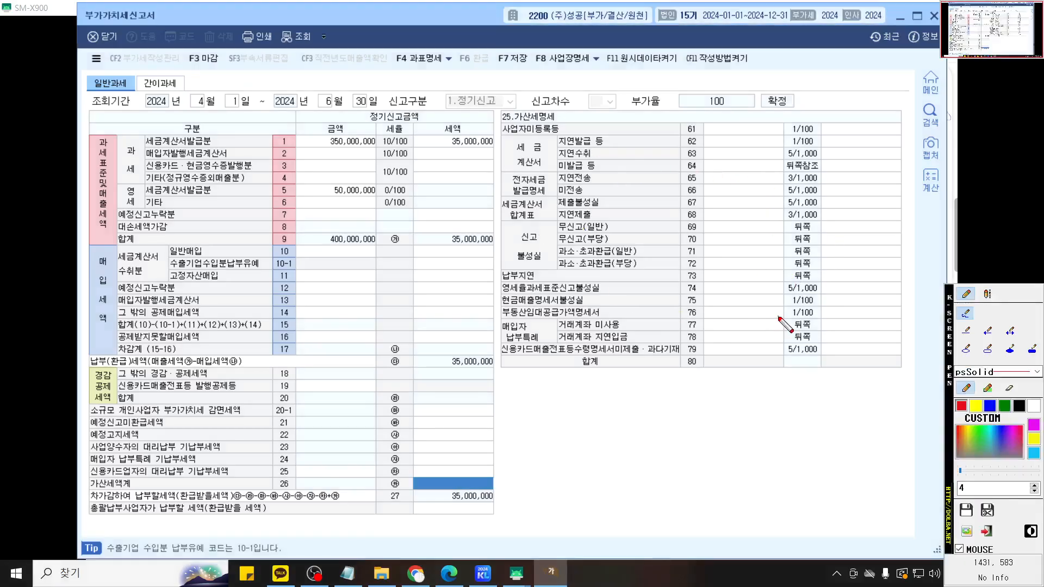
scroll(777, 317, "up", 1)
scroll(778, 317, "up", 3)
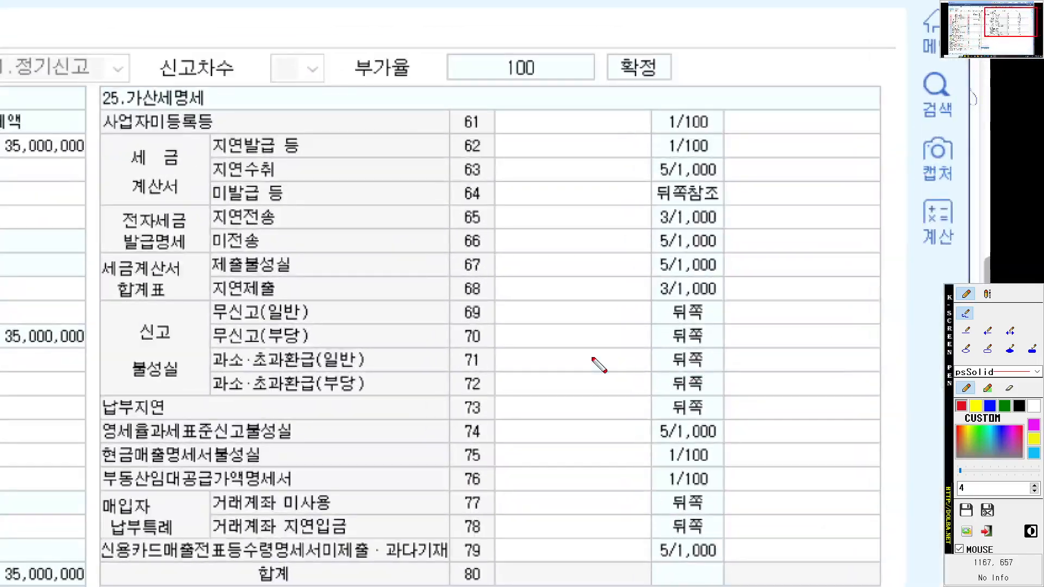
mouse_move(198, 189)
left_mouse_down()
mouse_move(182, 195)
mouse_move(97, 171)
mouse_move(188, 136)
mouse_move(191, 182)
mouse_move(148, 238)
mouse_move(118, 252)
left_mouse_up()
left_click_drag(120, 215, 225, 257)
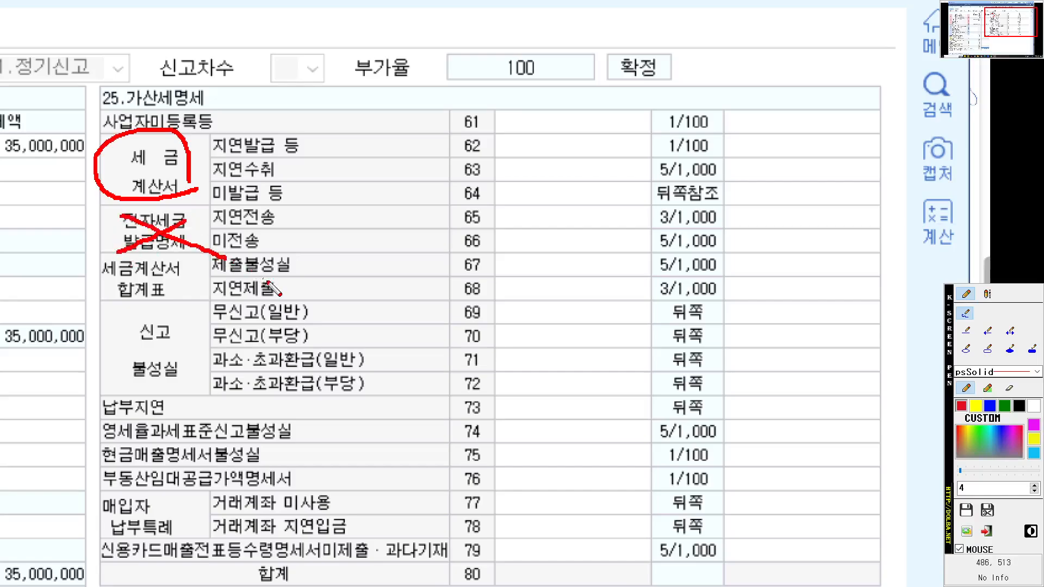
key("ctrl+z")
key("ctrl+z")
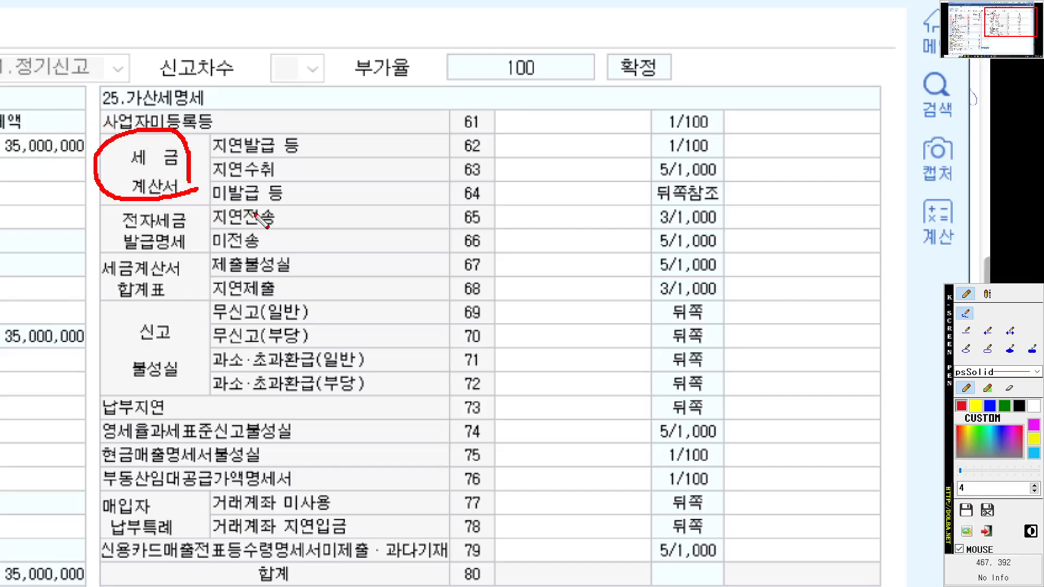
left_click_drag(214, 205, 272, 205)
key("Escape")
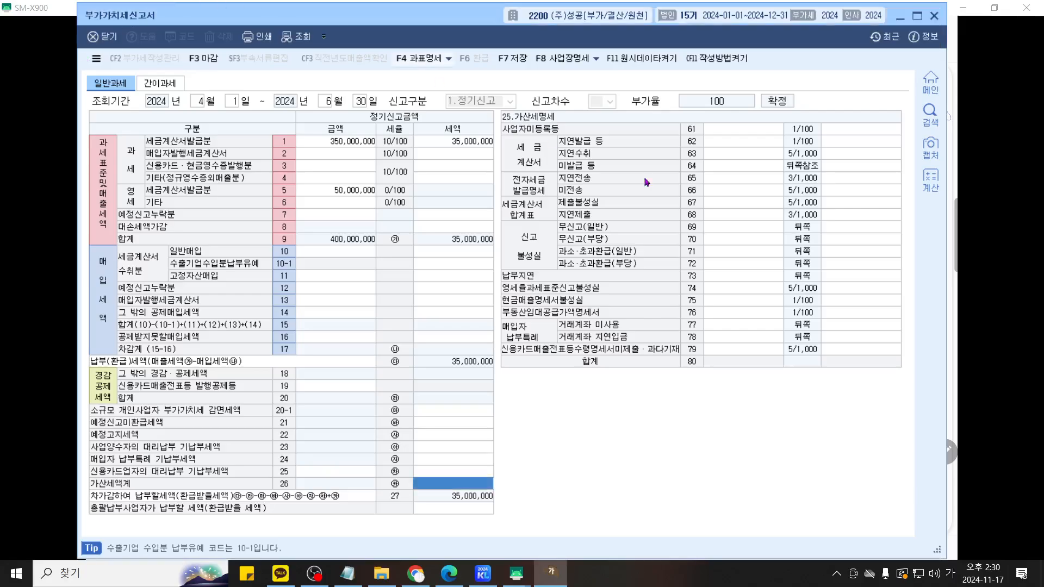
Enter 50,000,000 as the 세금계산서 미발급 등 amount in row 64 of the 가산세명세
left_click(744, 165)
type("50")
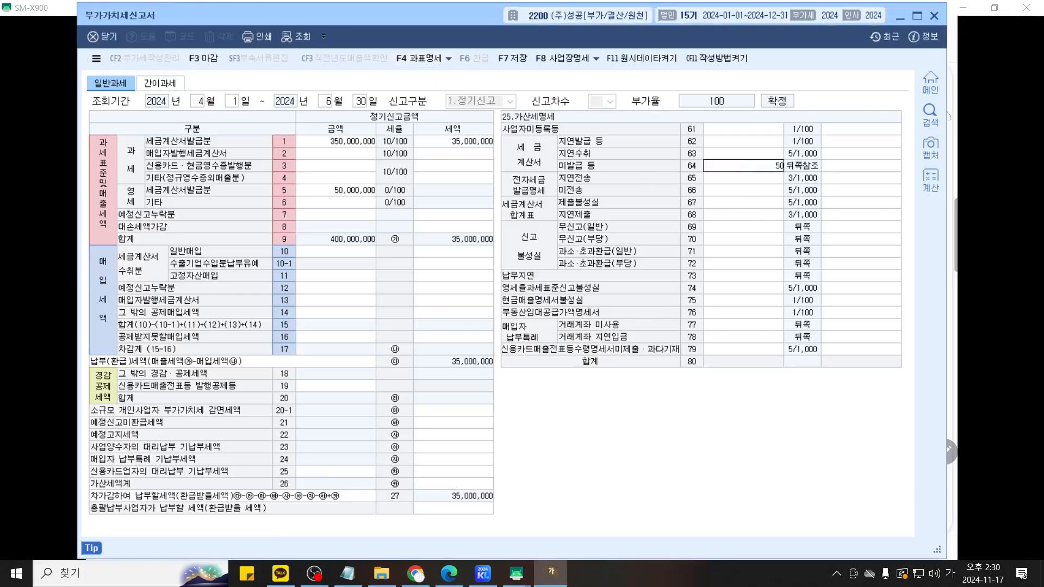
type(",000,000")
key("Return")
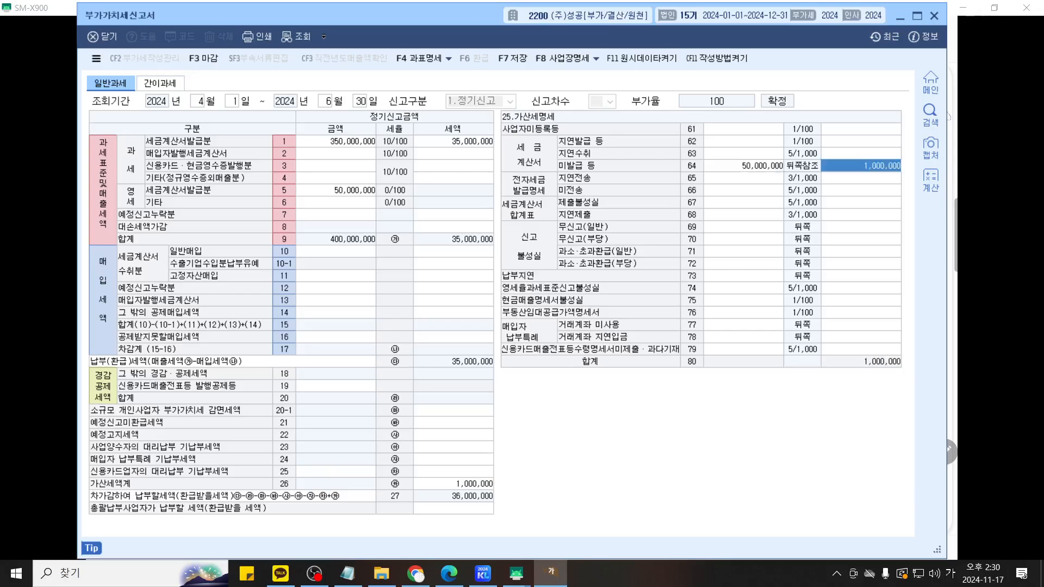
Circle the row 64 amount and tax, note the 1% rate between them with the screen pen, and clear the annotation
left_click(946, 445)
scroll(687, 218, "up", 6)
left_click_drag(687, 218, 551, 262)
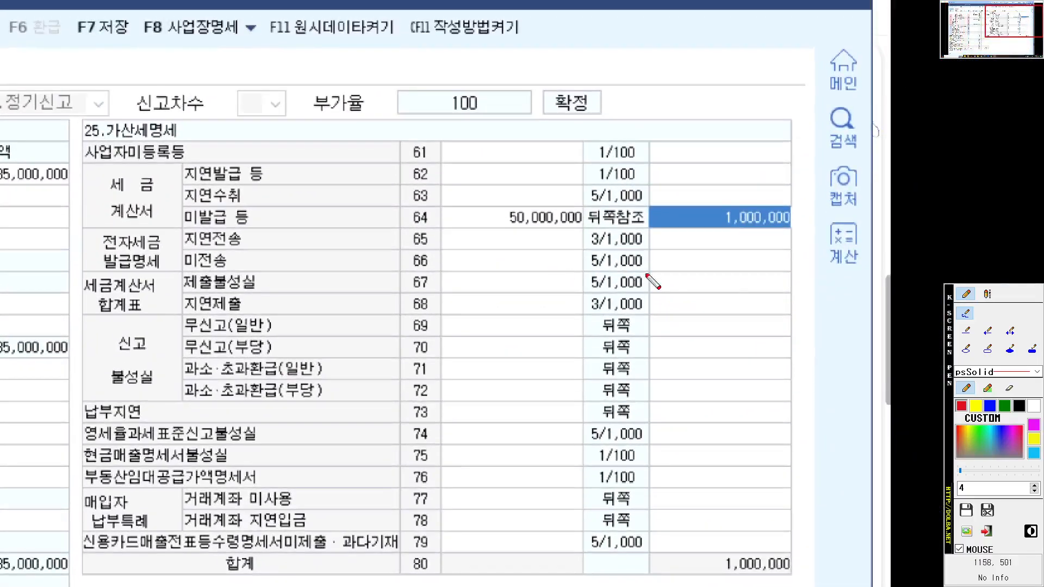
mouse_move(812, 239)
left_mouse_down()
mouse_move(682, 231)
mouse_move(762, 255)
left_mouse_up()
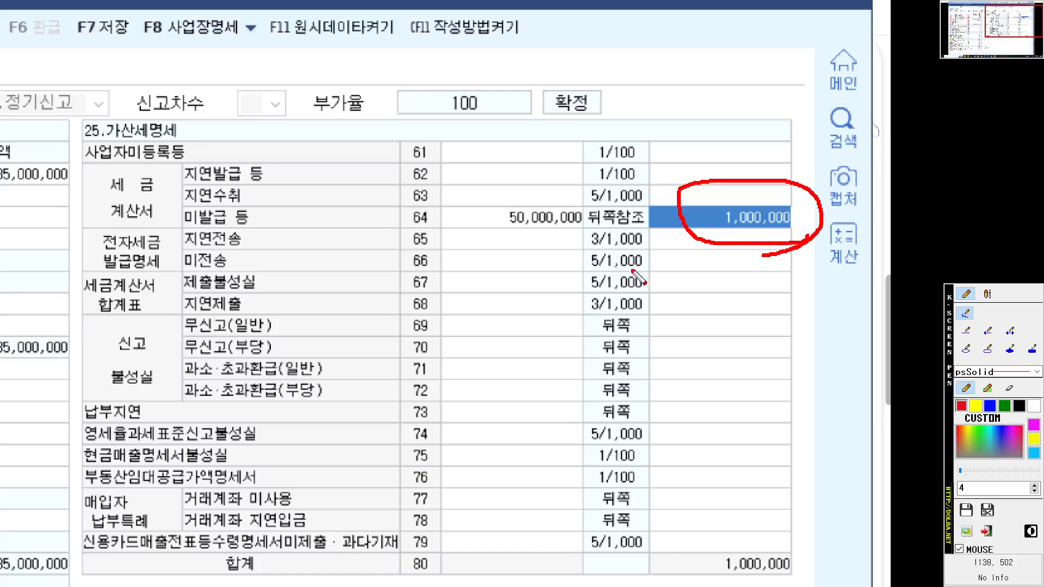
mouse_move(609, 205)
left_mouse_down()
mouse_move(576, 223)
mouse_move(623, 224)
left_mouse_up()
left_click_drag(660, 191, 632, 221)
left_click_drag(647, 181, 676, 225)
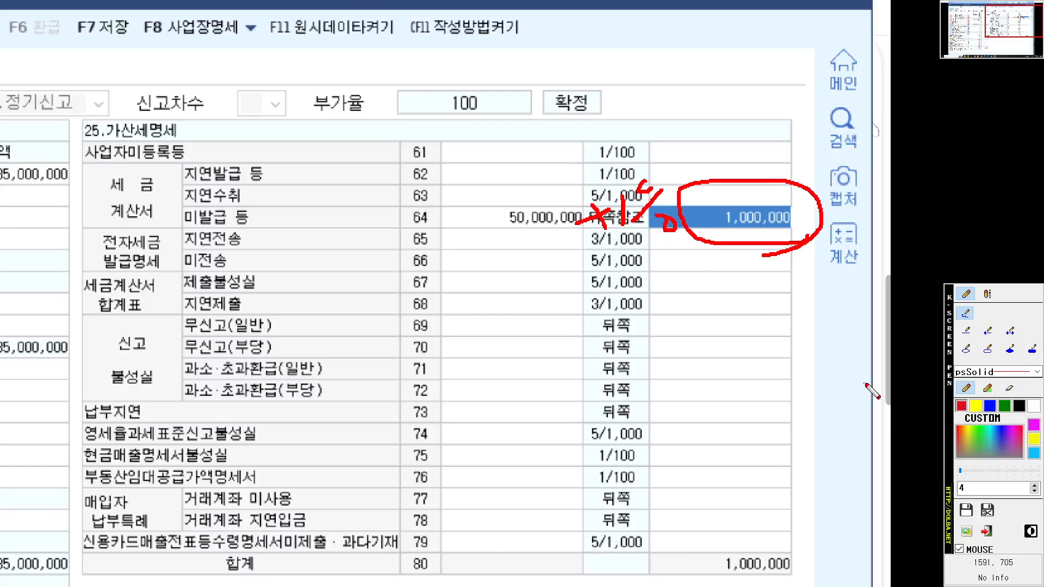
mouse_move(604, 232)
left_mouse_down()
mouse_move(519, 243)
mouse_move(595, 240)
left_mouse_up()
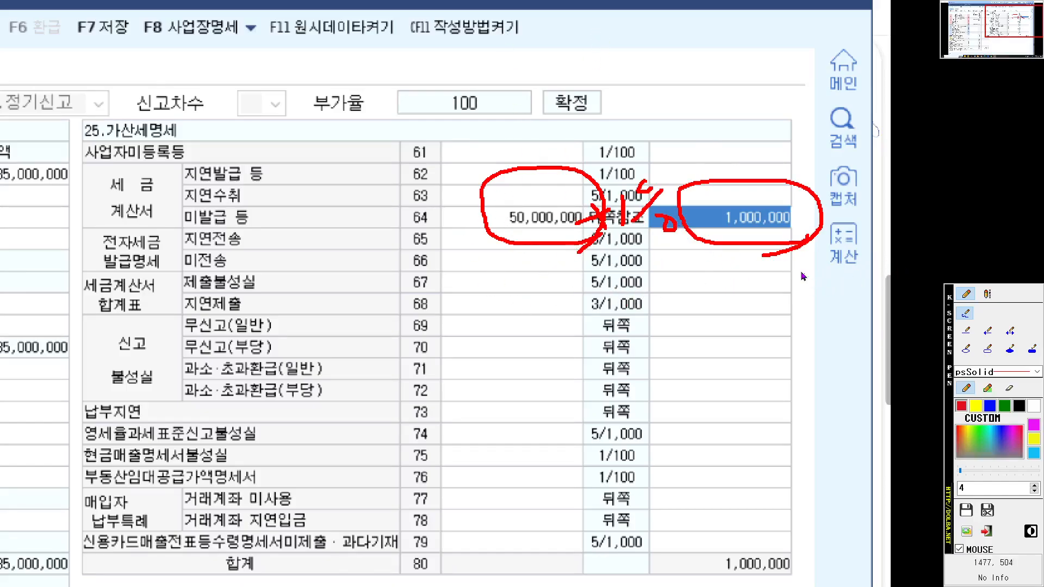
key("Escape")
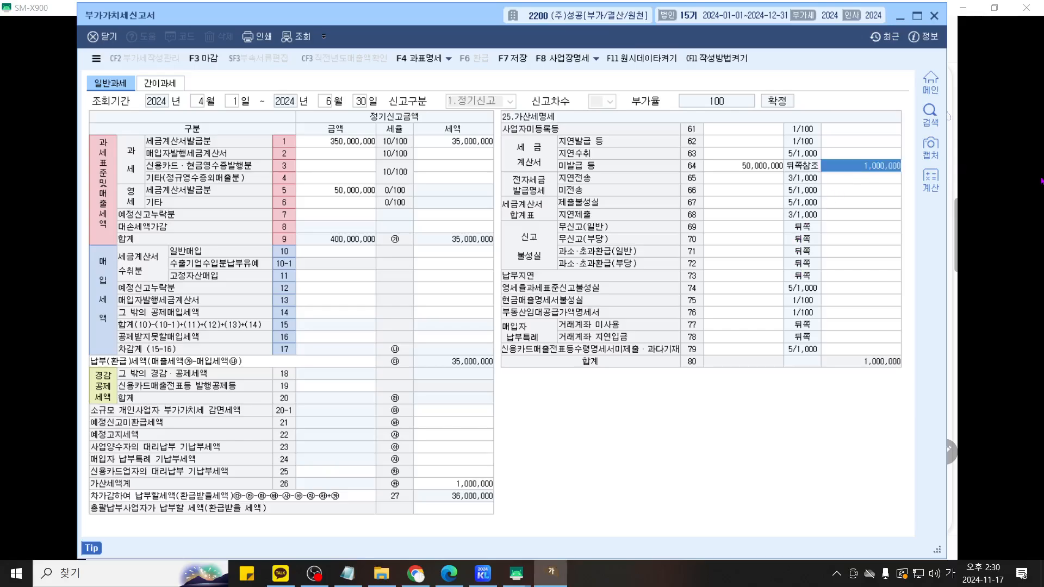
Set the 세금계산서 미발급 등 tax in row 64 of the 가산세명세 to 500,000
type("50,0")
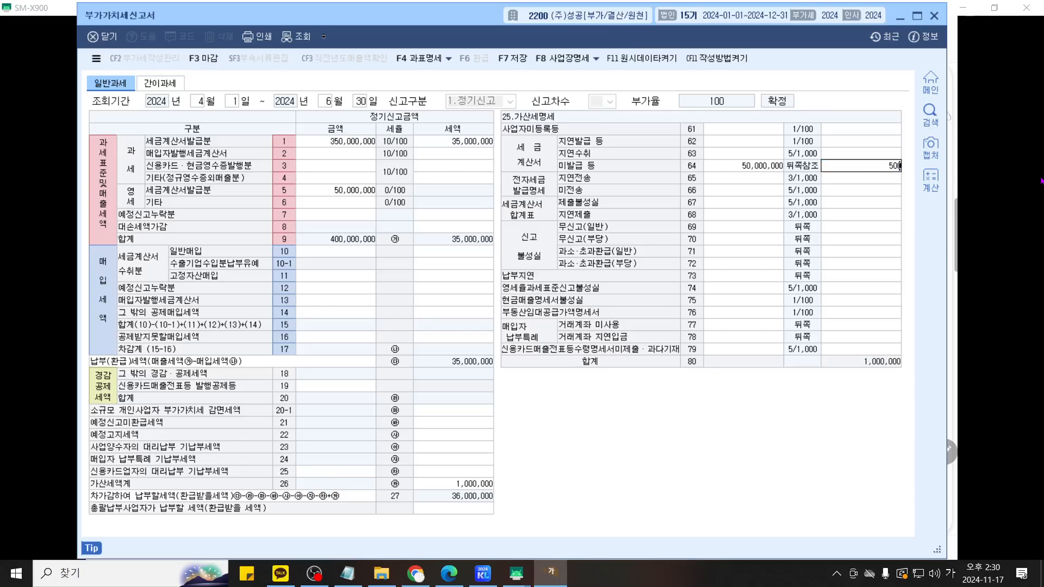
type("00,0")
key("Return")
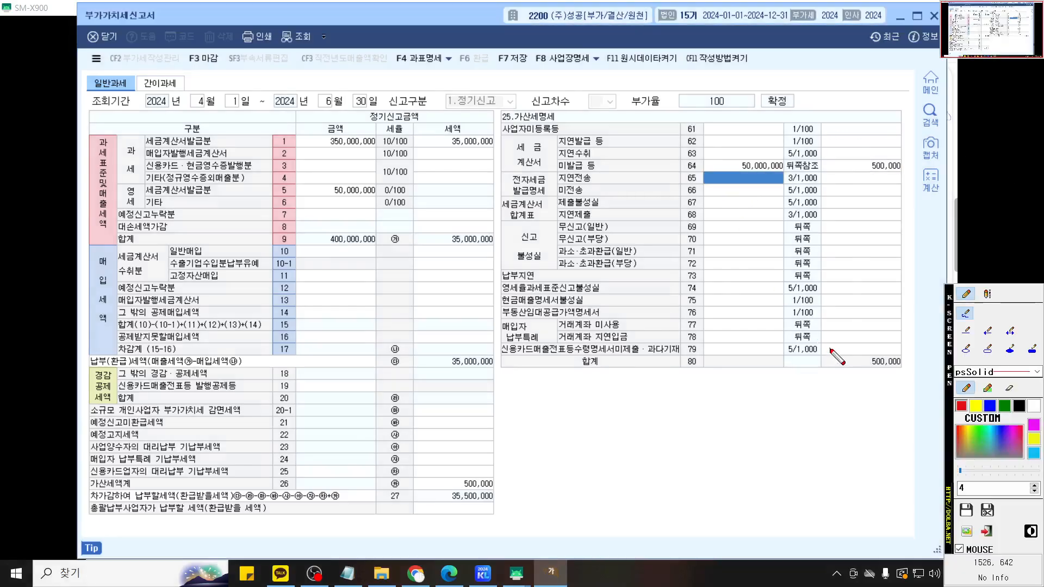
Enter 50,000,000 as the 세금계산서 지연발급 등 amount in row 62 of the 가산세명세
scroll(831, 354, "up", 3)
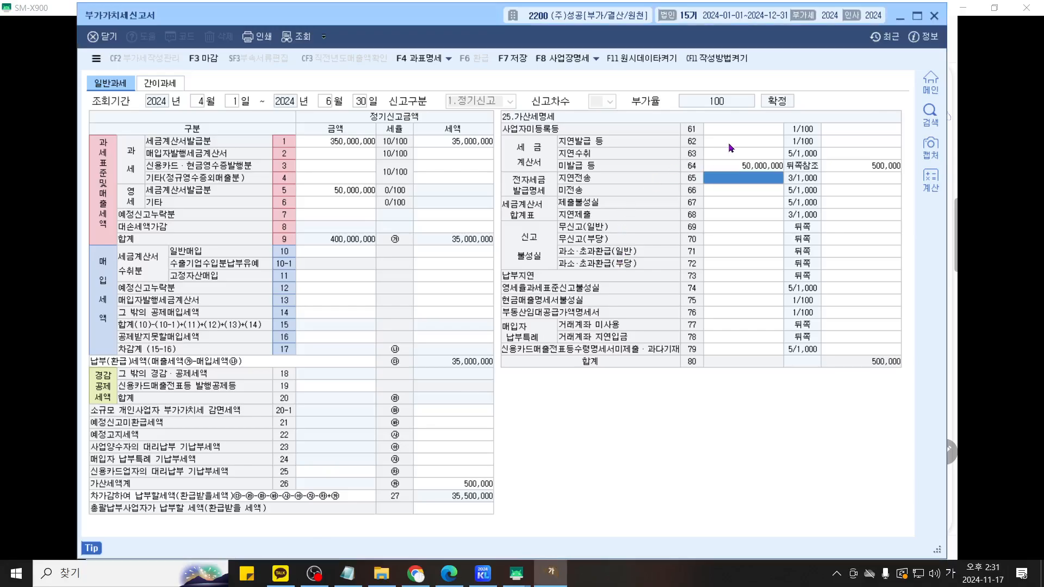
left_click(734, 143)
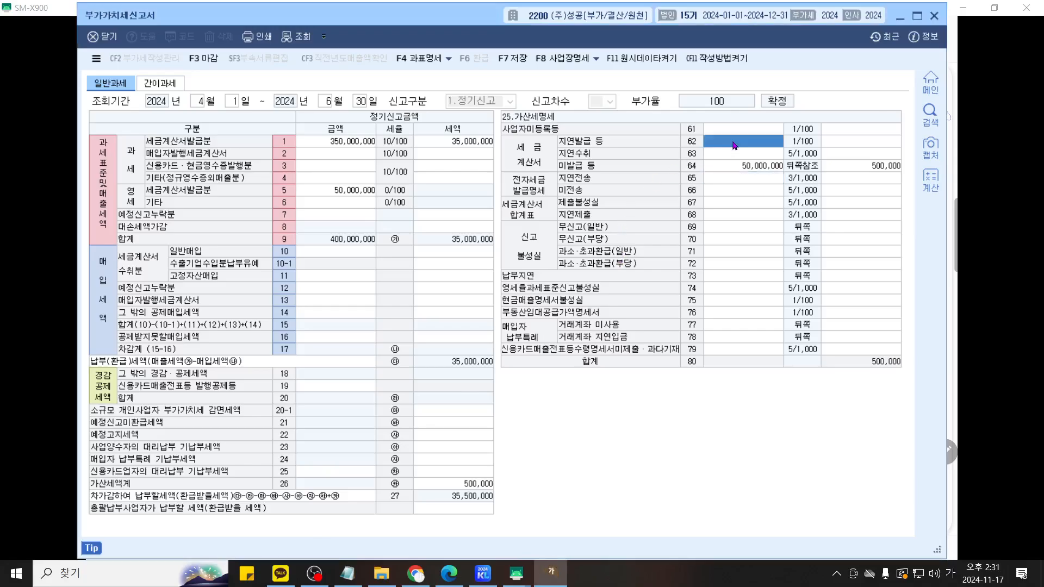
type("50000000")
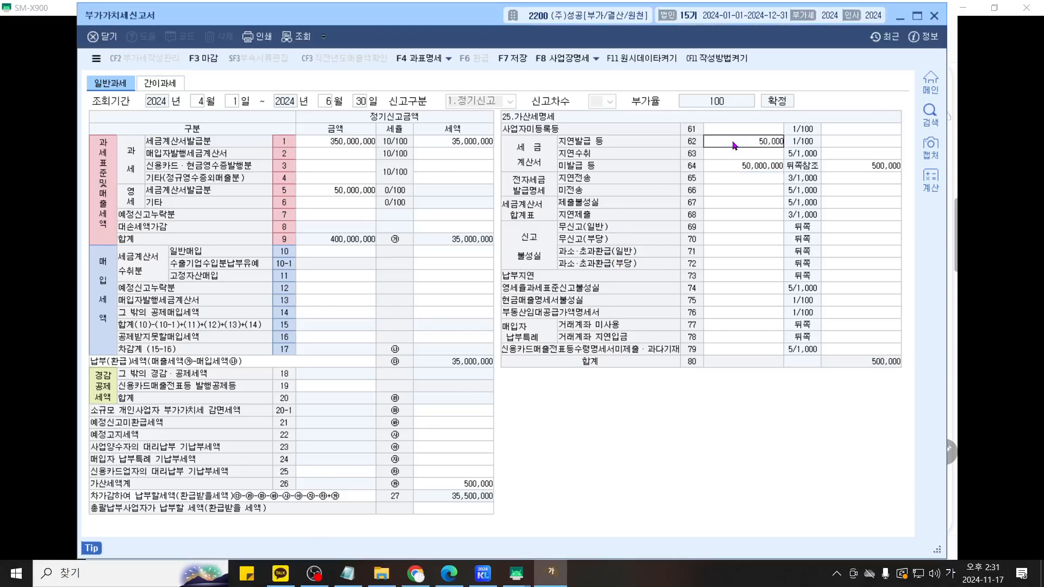
key("Return")
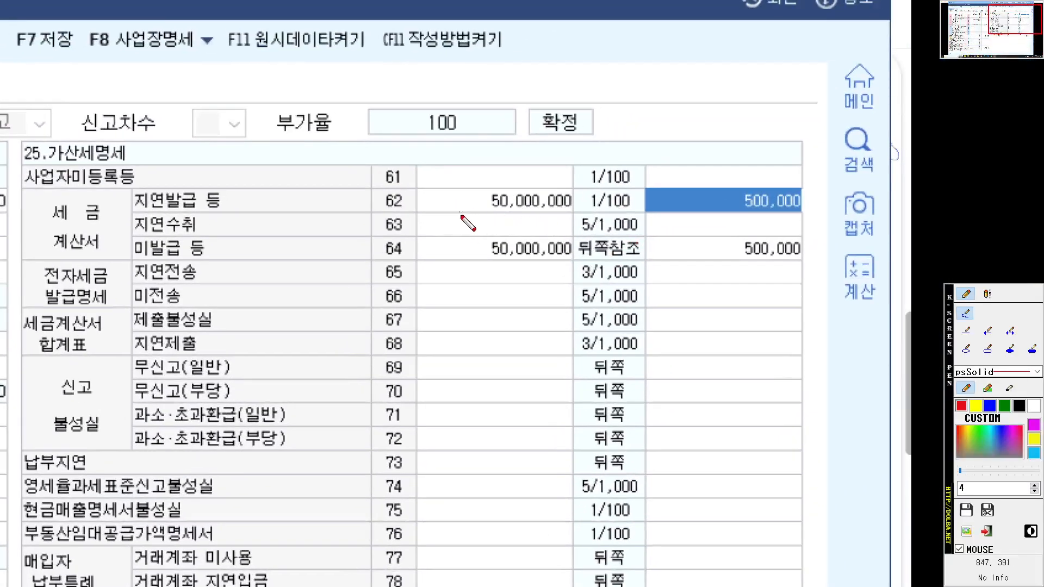
Temporarily mark the 미발급 등 amount in red and the 지연발급 등 row in blue with the screen pen
mouse_move(463, 244)
left_mouse_down()
mouse_move(447, 239)
mouse_move(463, 250)
left_mouse_up()
left_click(989, 405)
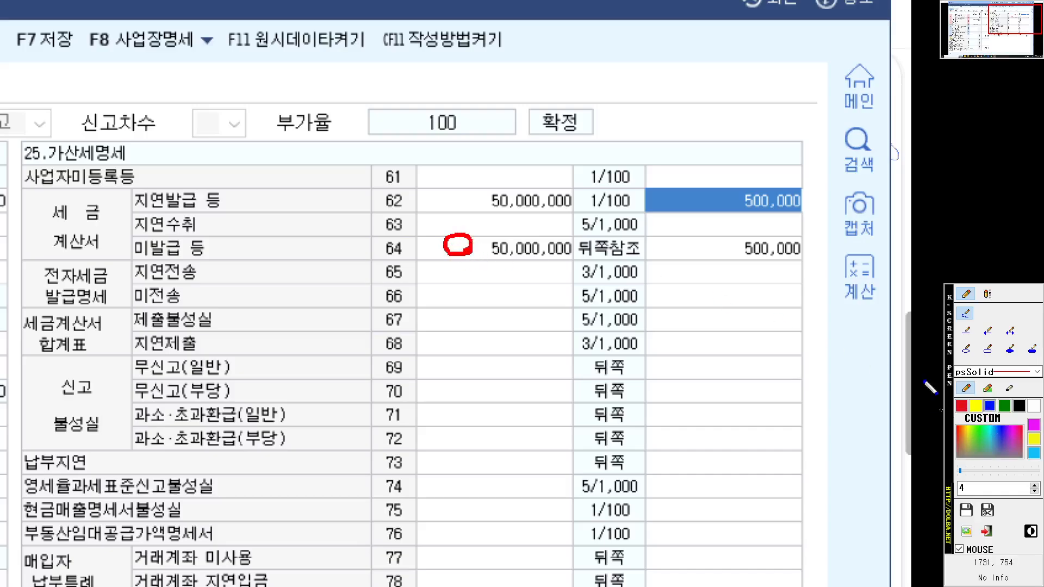
mouse_move(431, 202)
left_mouse_down()
mouse_move(422, 204)
mouse_move(446, 210)
mouse_move(471, 181)
left_mouse_up()
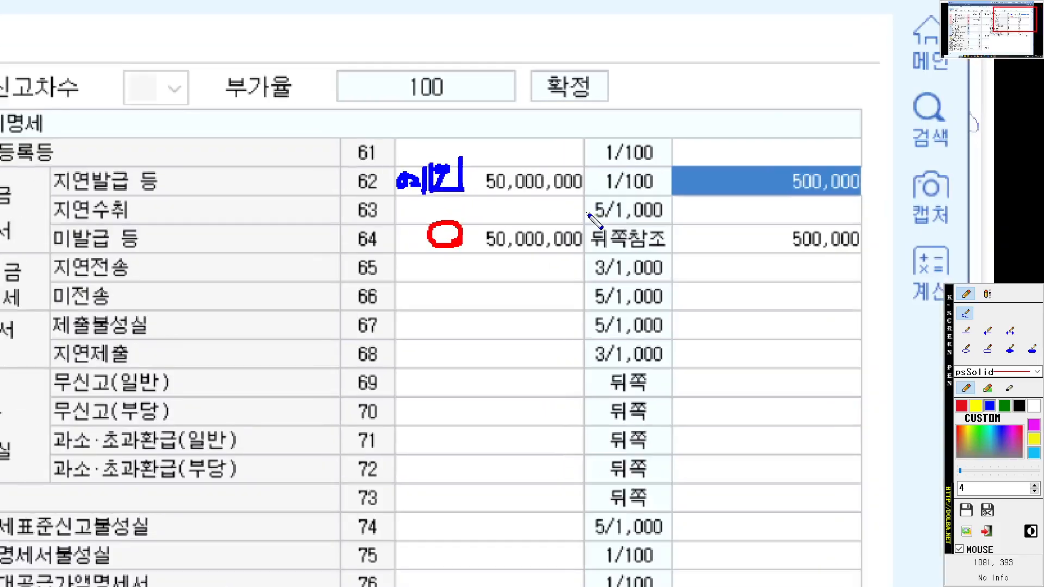
left_click_drag(712, 193, 818, 192)
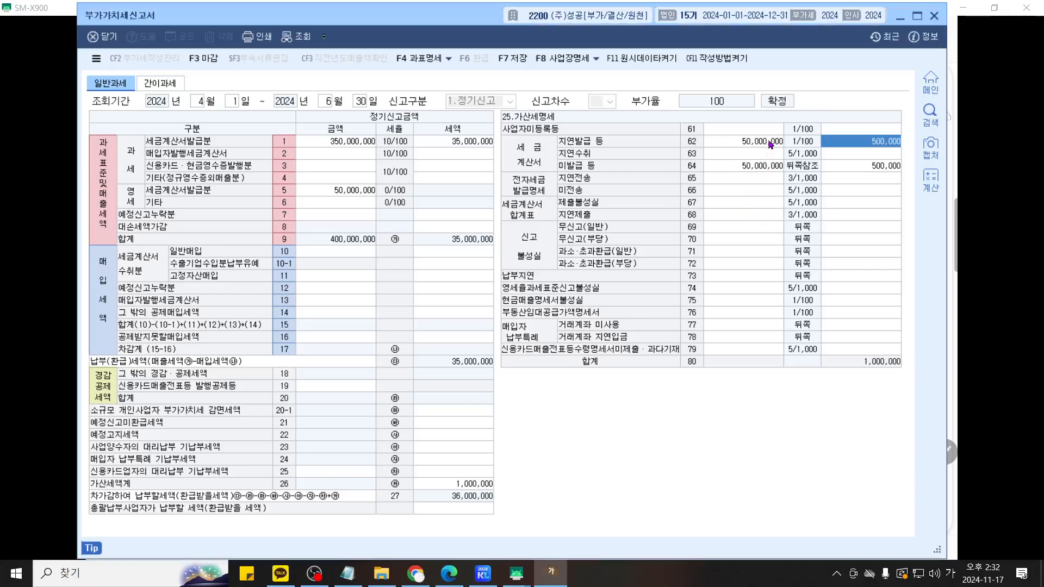
Delete the 세금계산서 지연발급 등 amount from row 62 of the 가산세명세
left_click(670, 188)
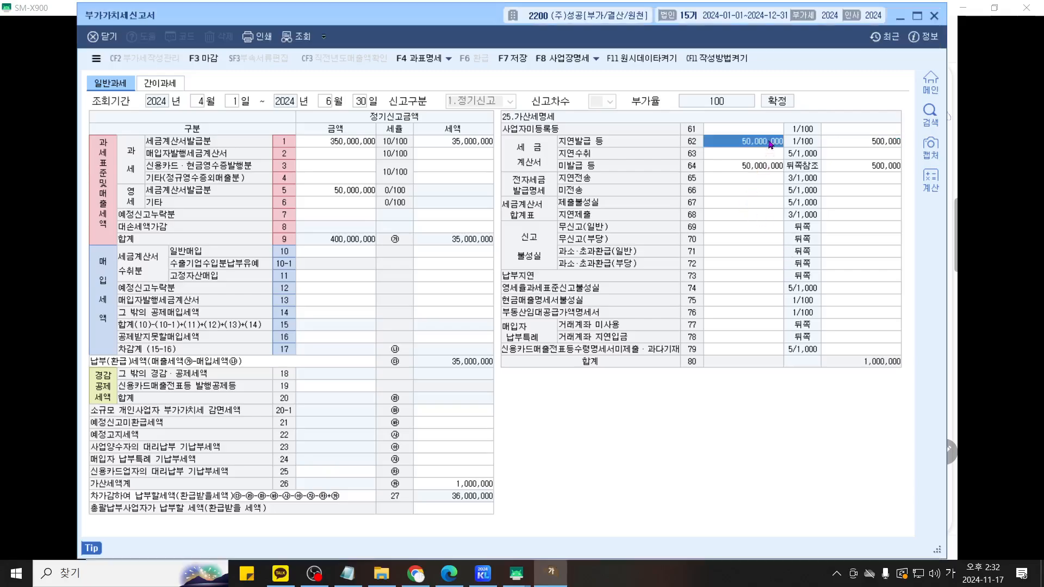
key("Delete")
key("Return")
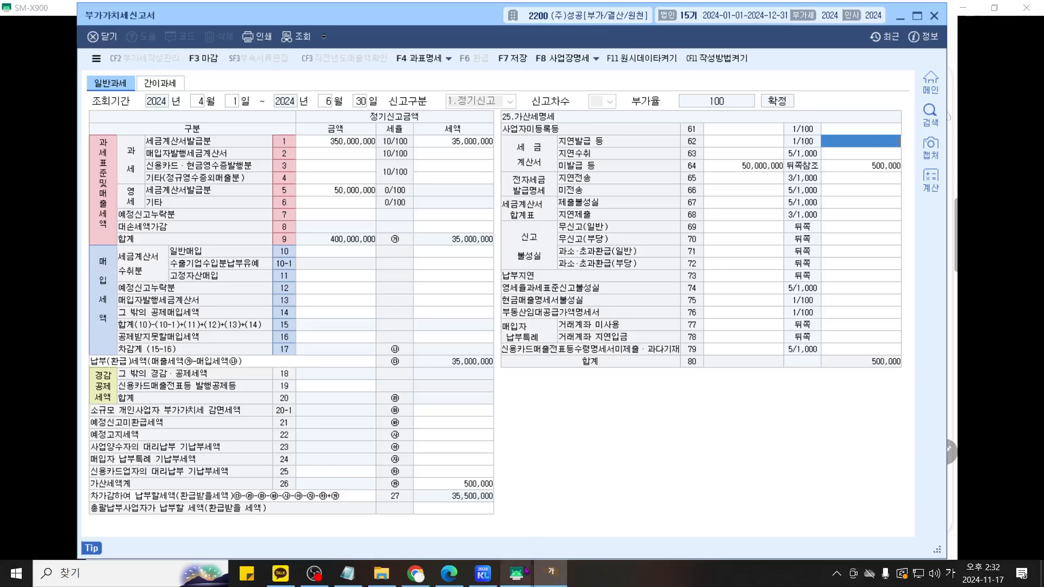
Review the 신용카드·현금영수증 과세 매출액 item in the notes document and return to the 부가가치세신고서
left_click(516, 573)
left_click(592, 522)
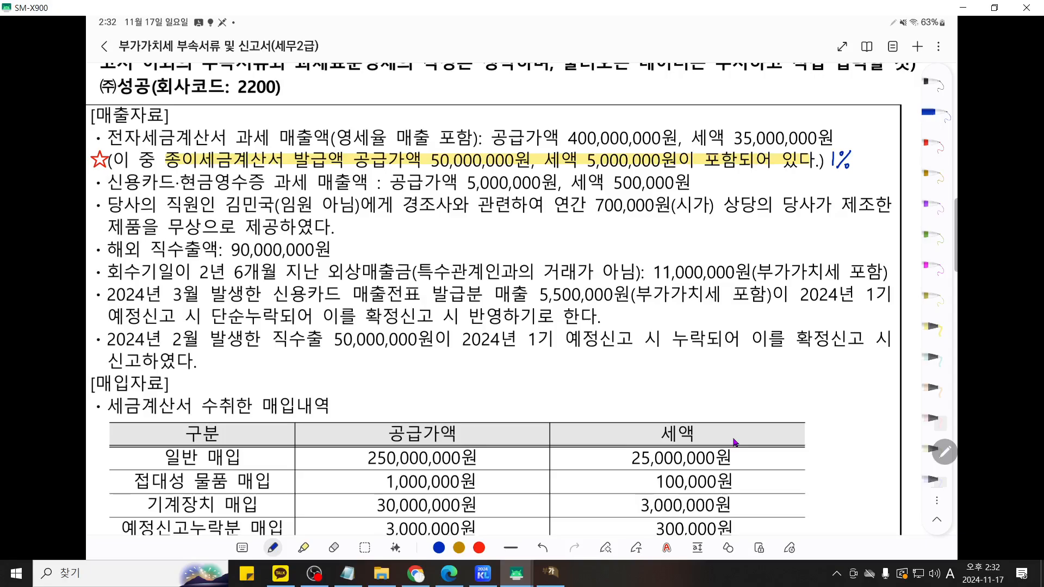
left_click(550, 573)
Circle the 과세 group and underline 신용카드·현금영수증발행분 in row 3 with the blue screen pen, and clear the annotation
key("ctrl+2")
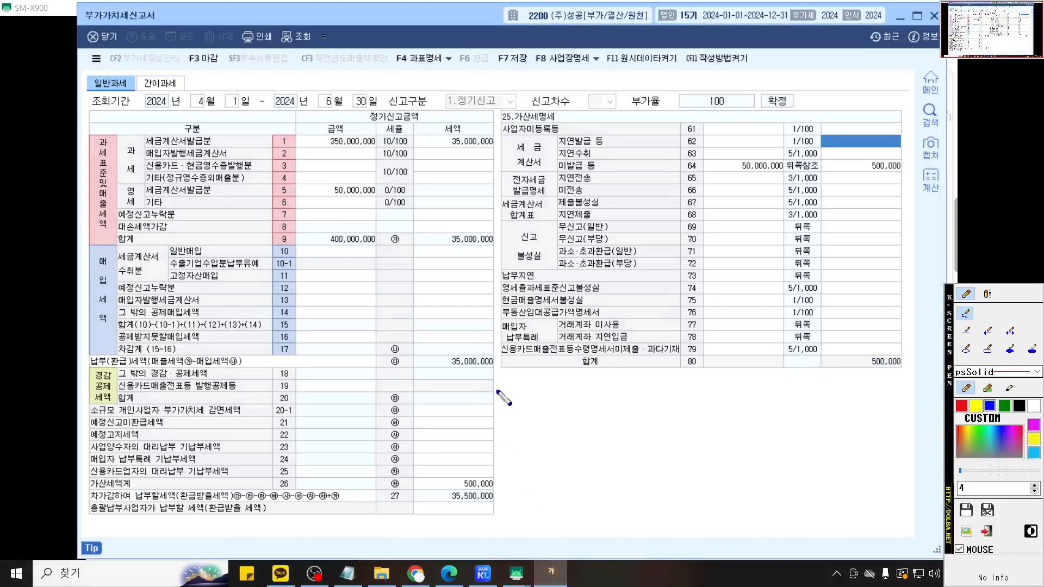
scroll(496, 347, "up", 5)
left_click_drag(353, 241, 570, 390)
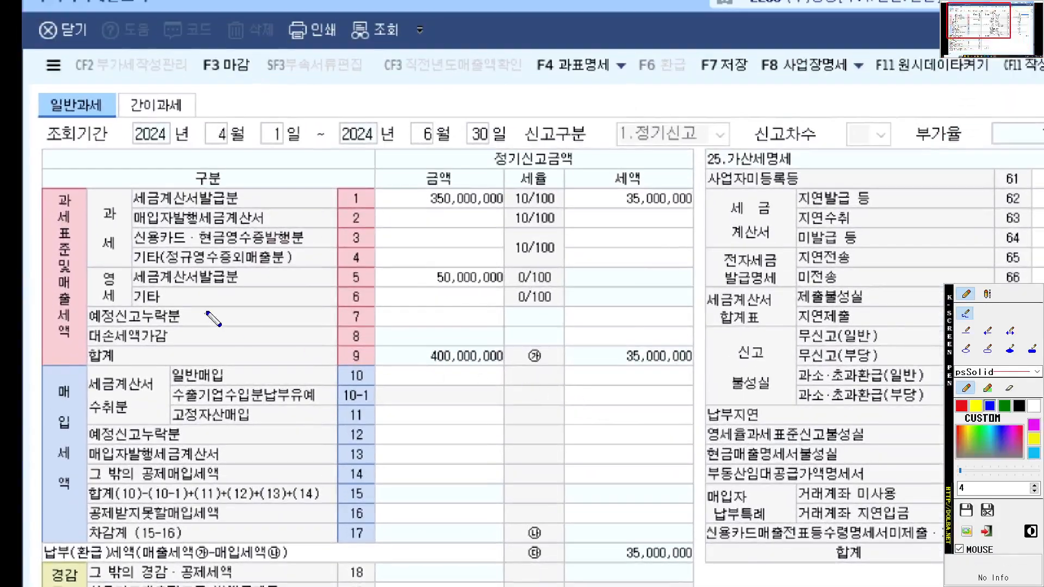
scroll(212, 313, "up", 2)
left_click_drag(213, 312, 244, 296)
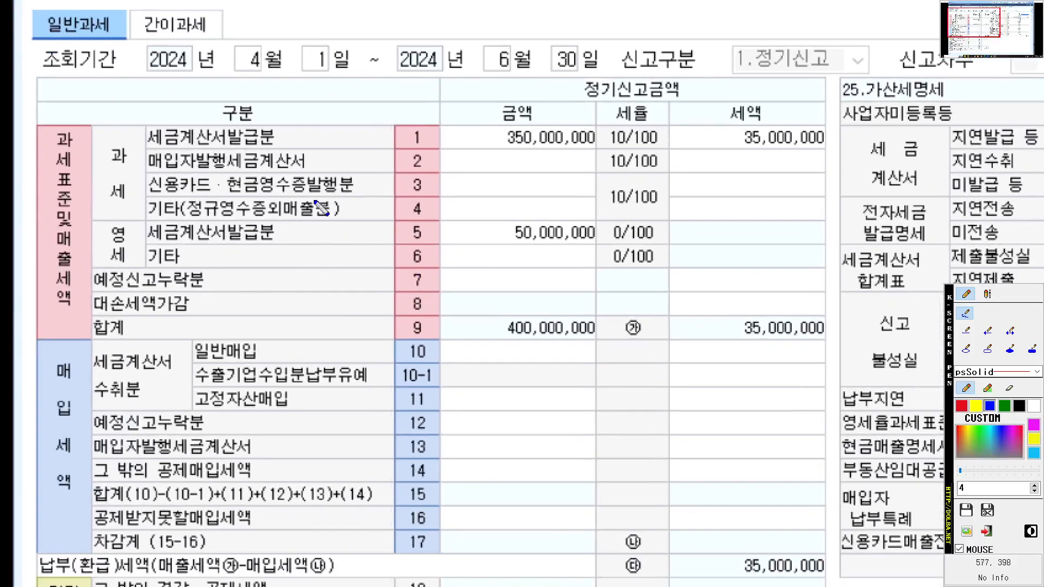
mouse_move(135, 213)
left_mouse_down()
mouse_move(112, 209)
mouse_move(116, 147)
left_mouse_up()
key("ctrl+z")
mouse_move(137, 211)
left_mouse_down()
mouse_move(90, 154)
mouse_move(135, 136)
mouse_move(133, 210)
mouse_move(188, 196)
mouse_move(379, 197)
left_mouse_up()
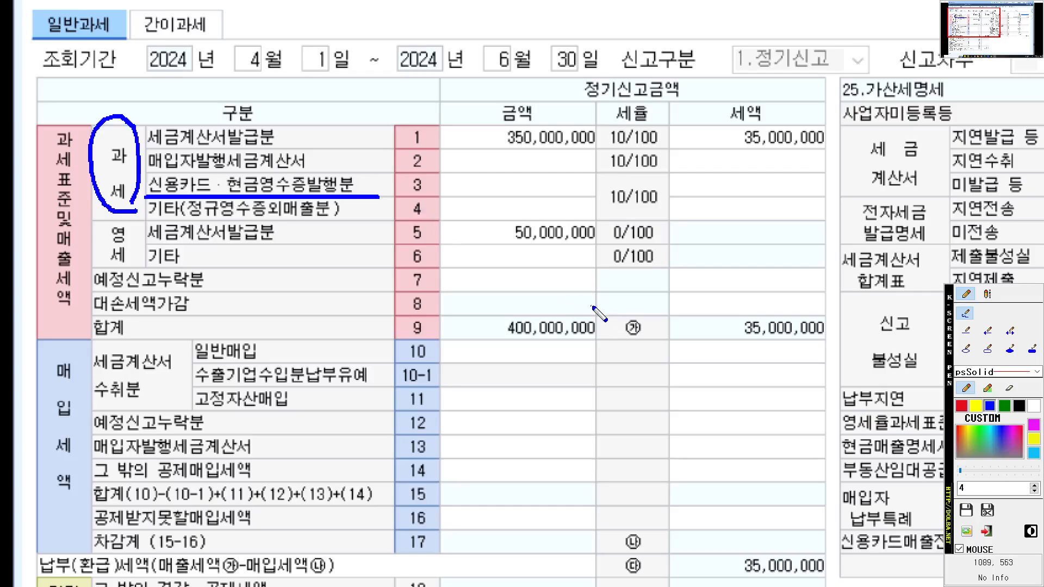
key("Escape")
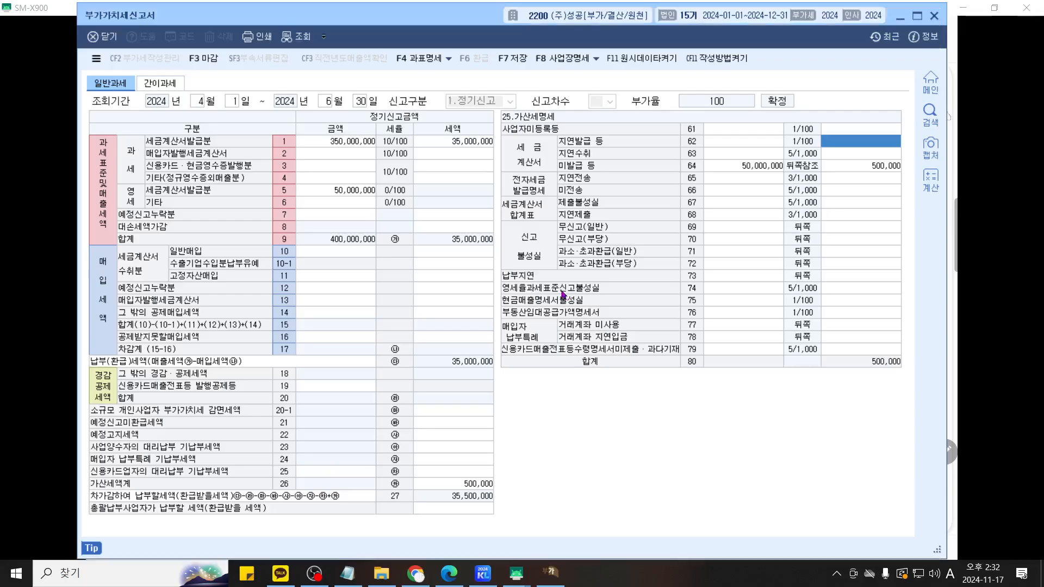
Enter 5,000,000 as the taxable 신용카드·현금영수증발행분 amount in row 3
left_click(341, 167)
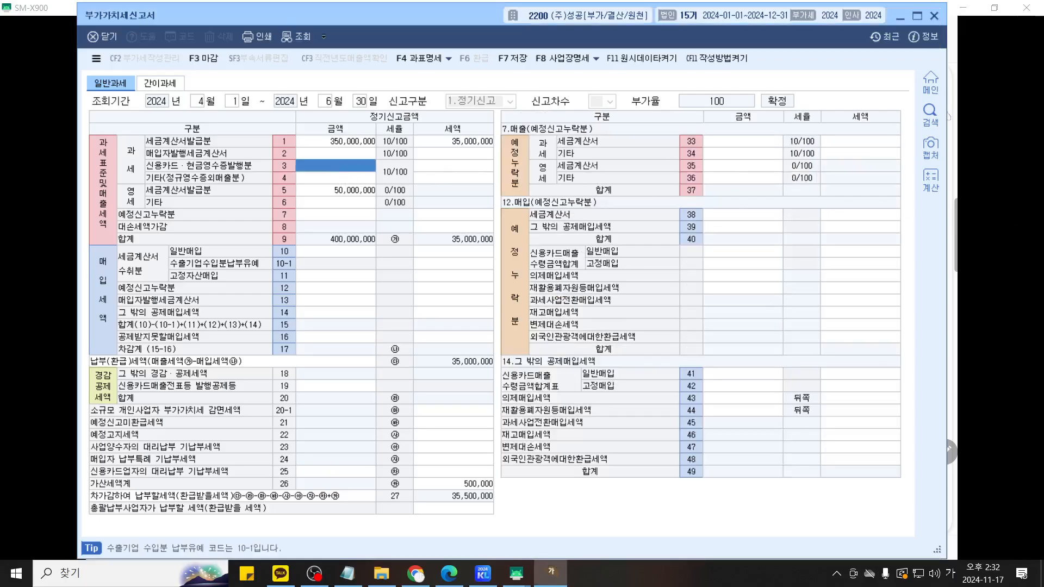
type("5000000")
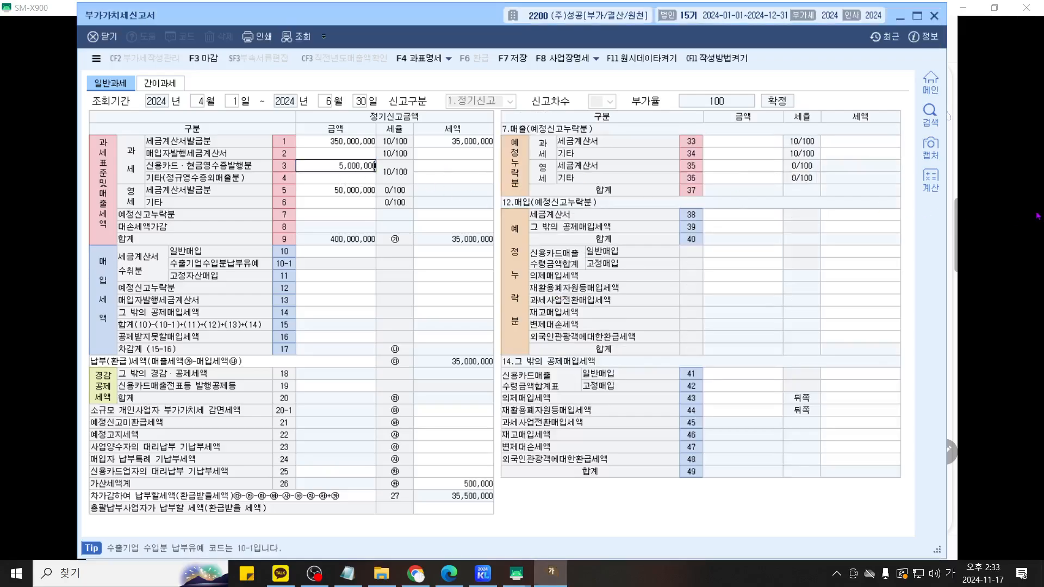
key("Return")
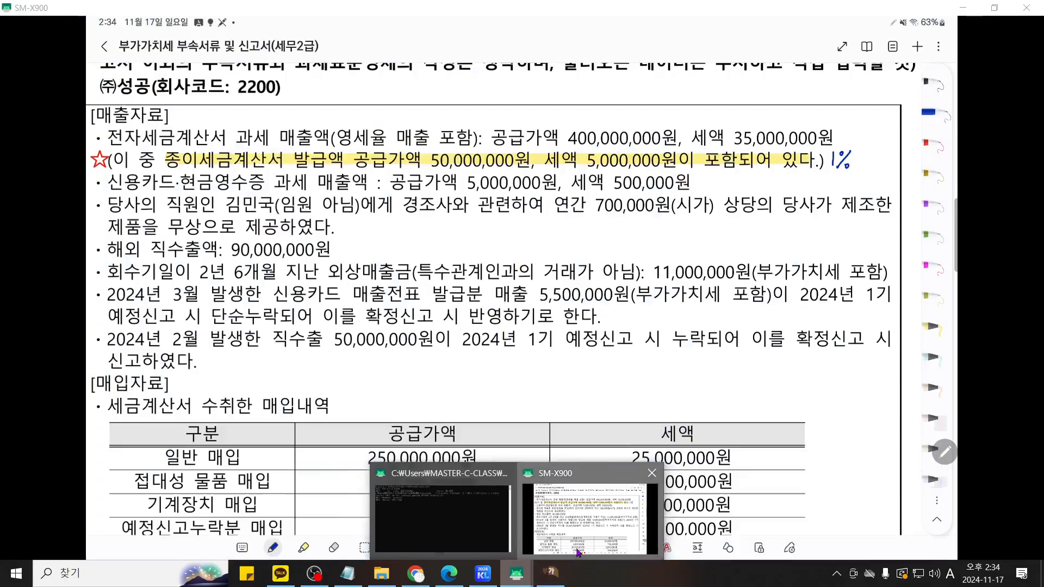
Highlight 경조사 and 제품을 무상으로 제공 in the employee gift item of the notes document and return to the 부가가치세신고서
left_click(577, 552)
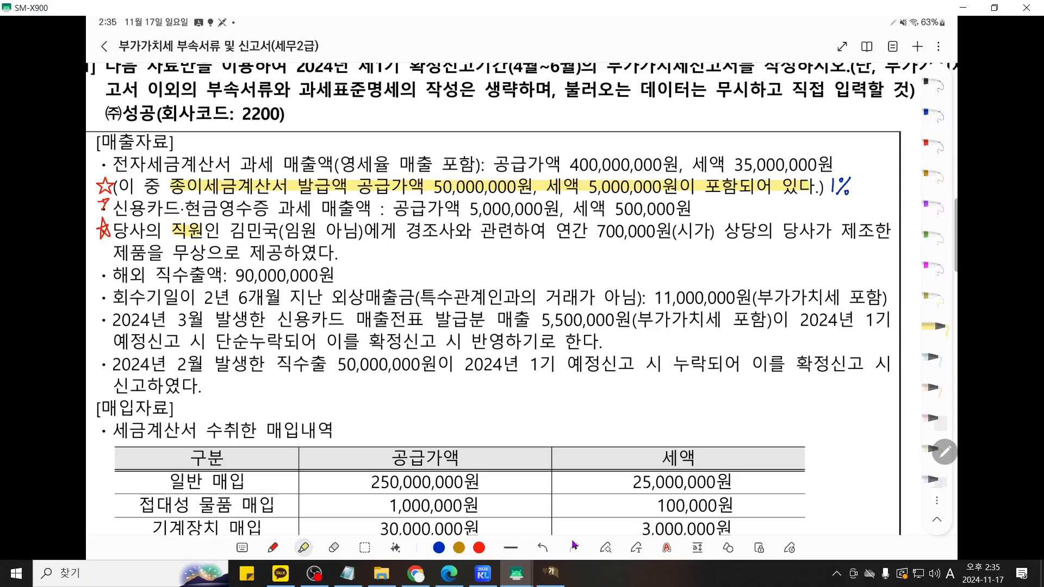
left_click_drag(409, 233, 450, 232)
left_click_drag(114, 253, 280, 252)
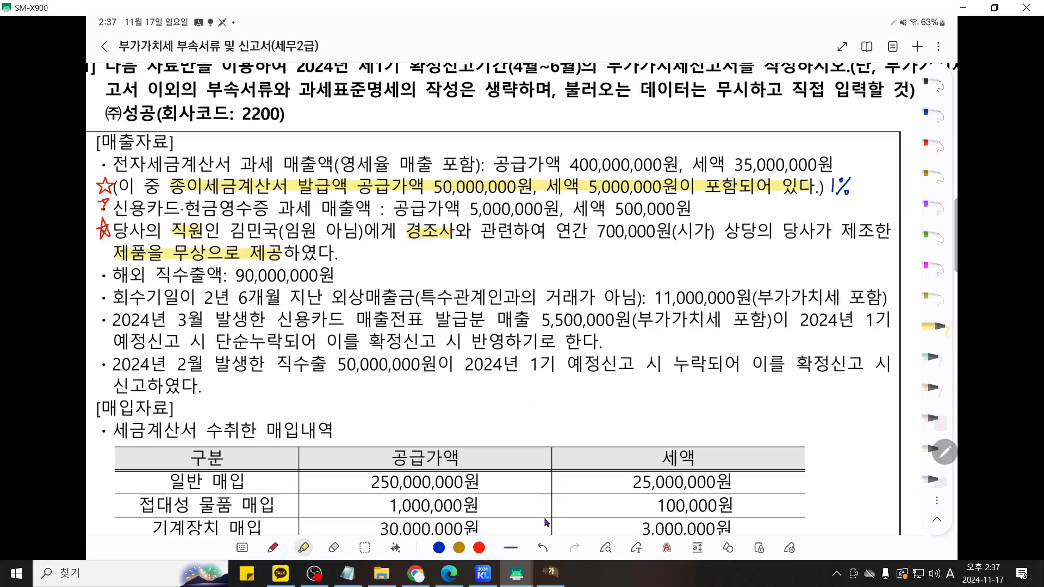
left_click(550, 571)
Underline 기타(정규영수증외매출분) in row 4, mark its amount cell with the screen pen, and clear the annotation
key("ctrl+F2")
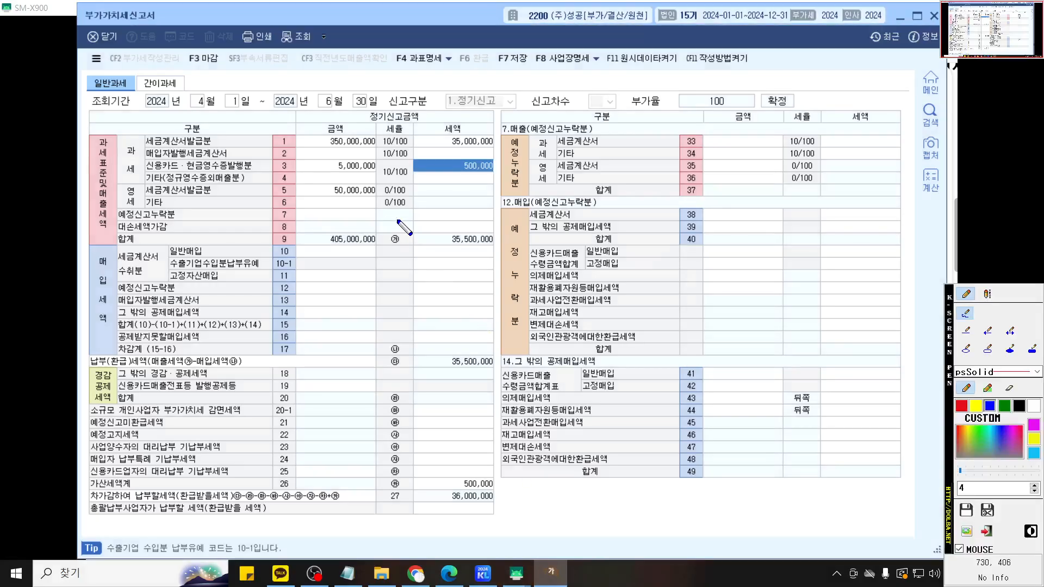
scroll(400, 212, "up", 5)
scroll(464, 213, "down", 3)
scroll(495, 234, "up", 4)
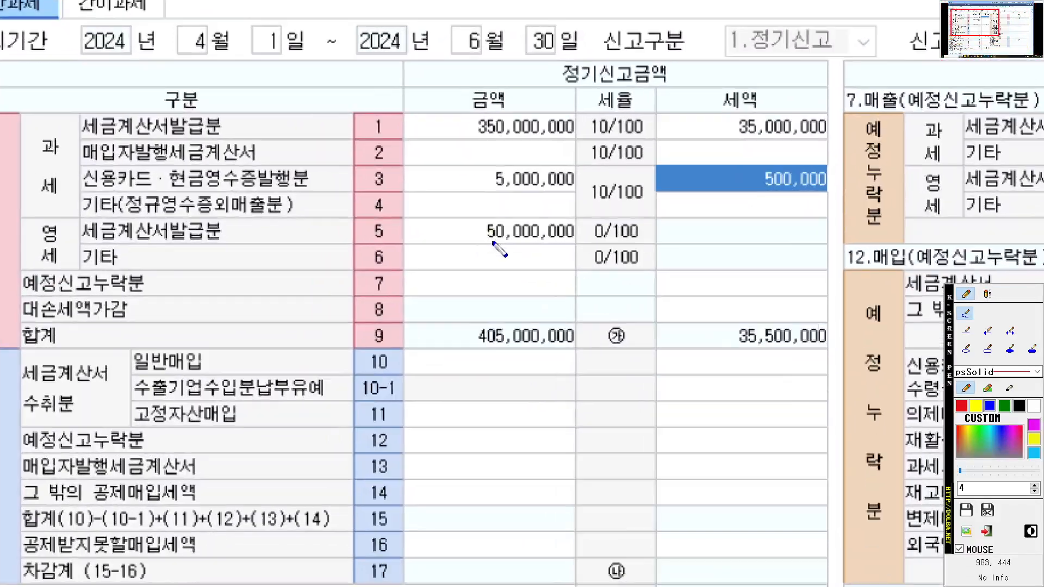
left_click_drag(113, 217, 151, 217)
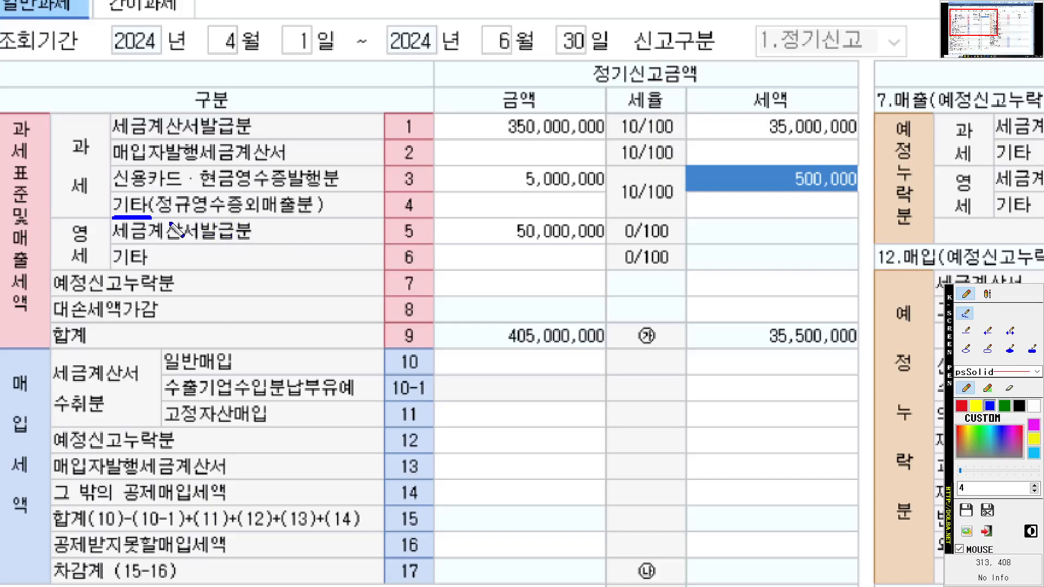
left_click_drag(161, 218, 337, 218)
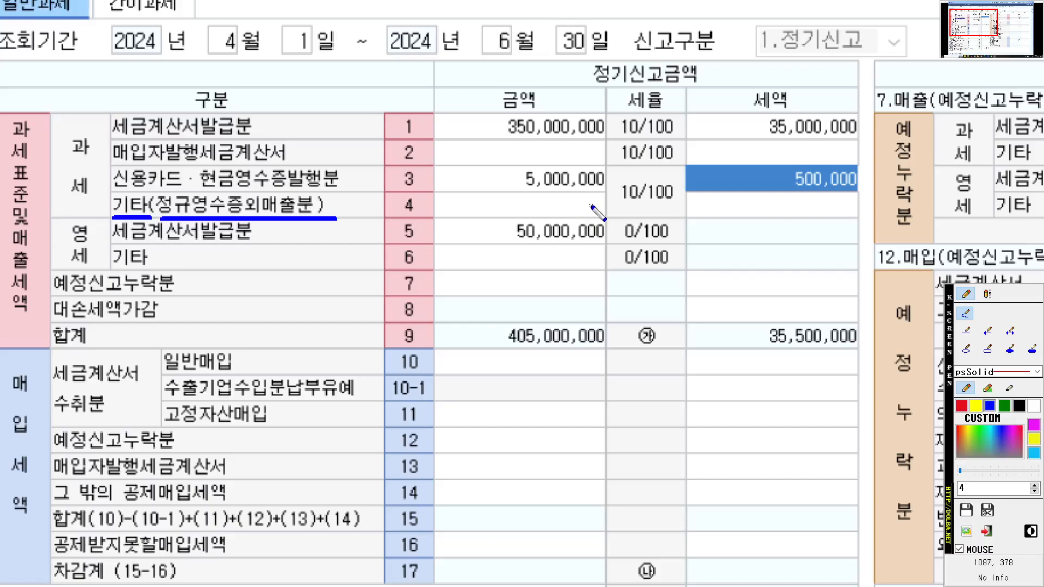
left_click_drag(571, 188, 568, 218)
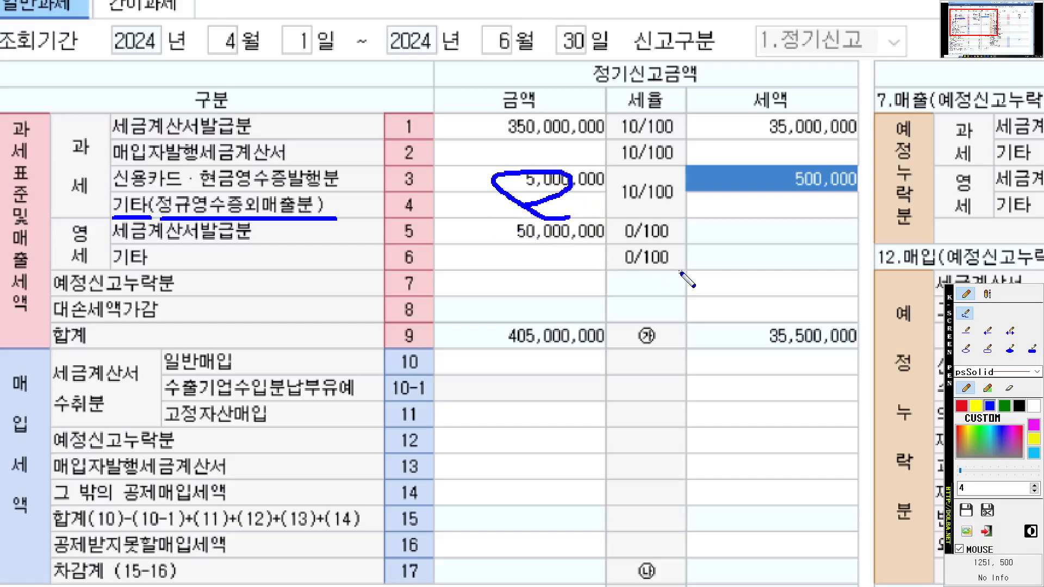
left_click(961, 405)
key("Escape")
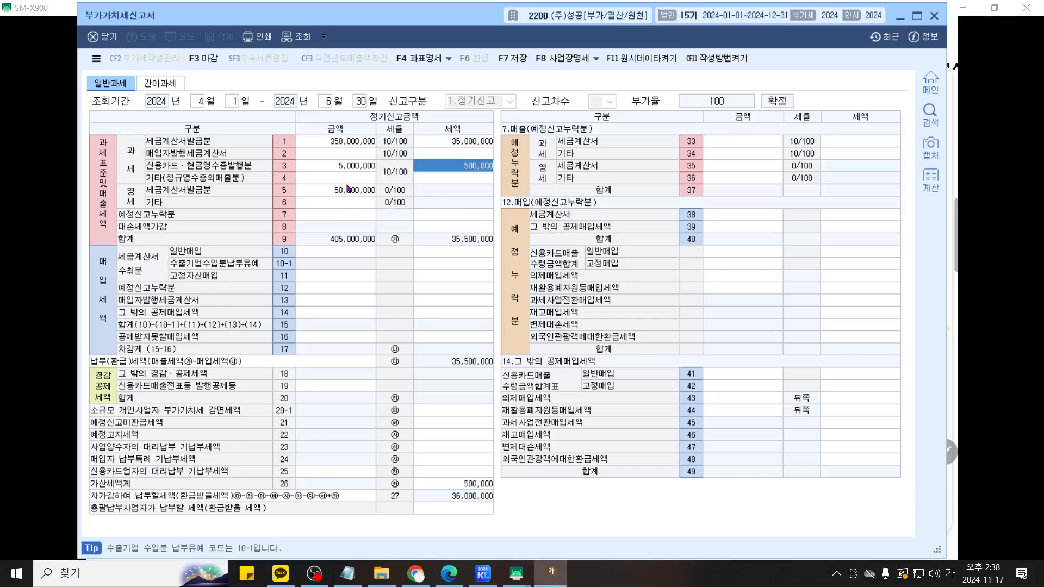
Enter 600,000 as the taxable 기타(정규영수증외매출분) amount in row 4
left_click(349, 179)
type("6000000")
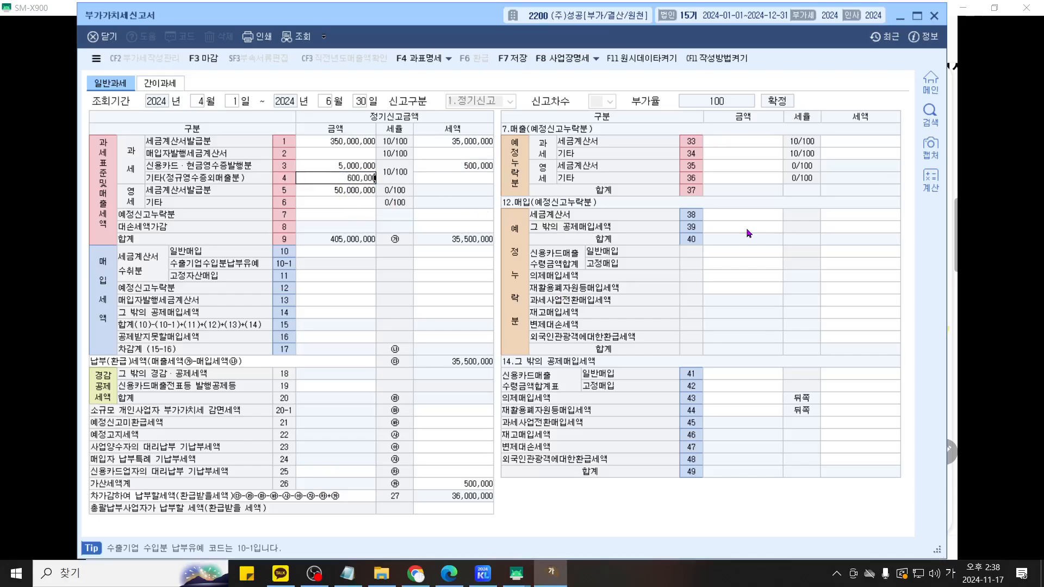
key("Return")
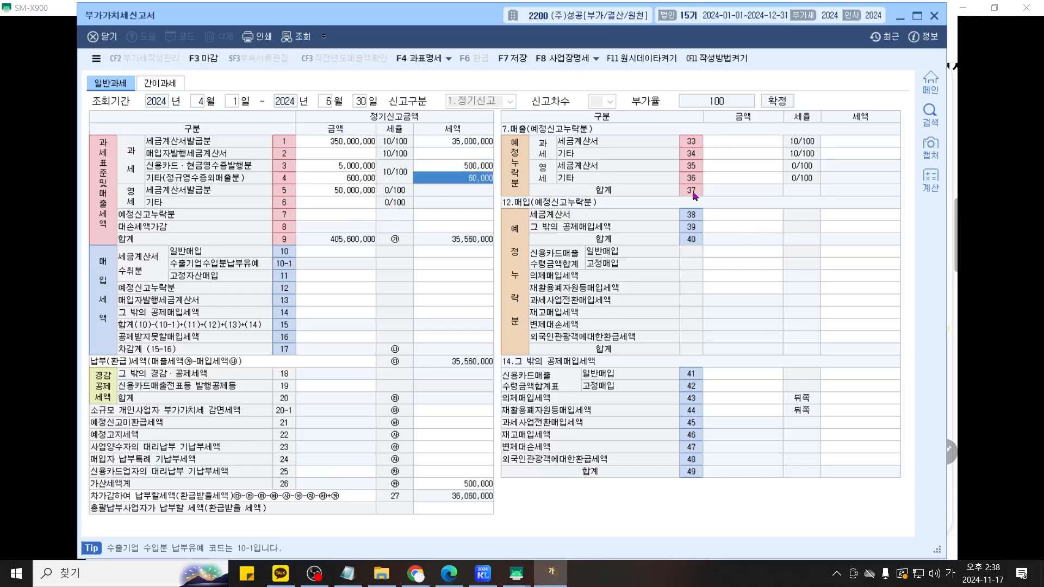
Check the overseas direct export item in the notes document and enter 90,000,000 as the zero-rated 기타 amount in row 6
left_click(526, 576)
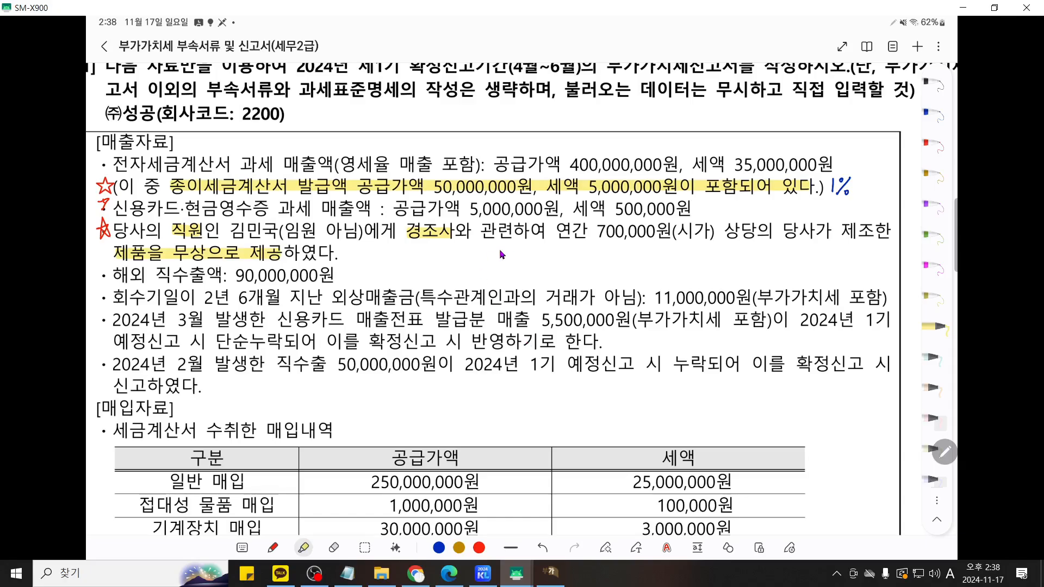
left_click(550, 572)
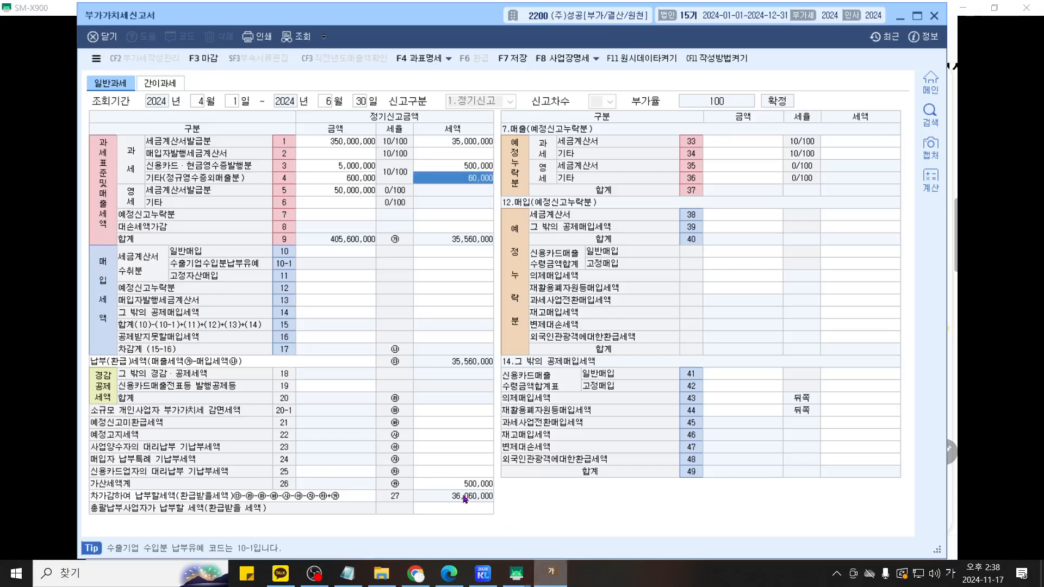
left_click(334, 205)
type("9")
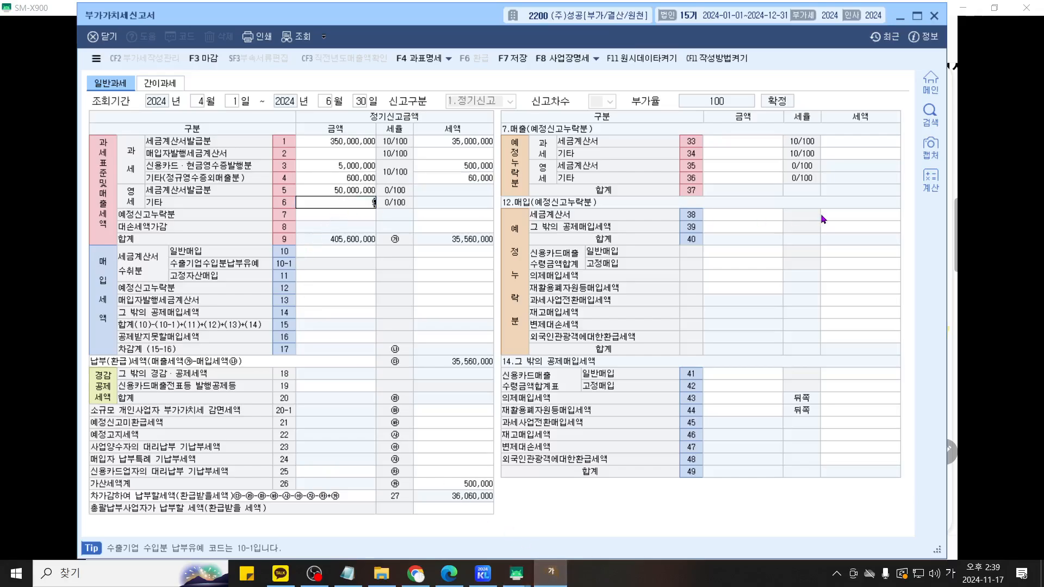
type("0,000,000")
key("Return")
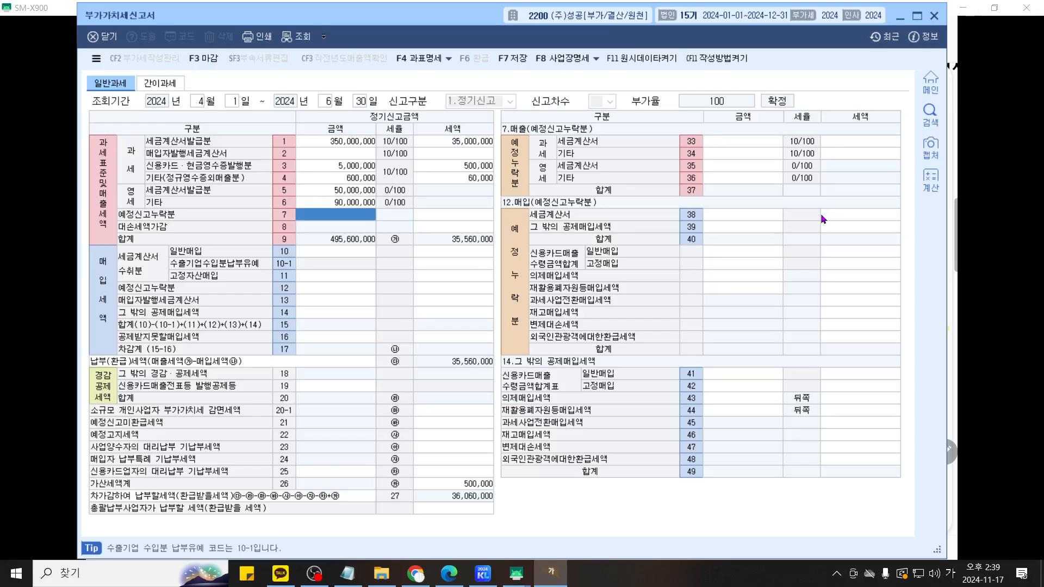
Examine the 과세표준및매출세액 rows of the return in a magnified screen-pen view and close it
key("ctrl+1")
scroll(415, 261, "up", 2)
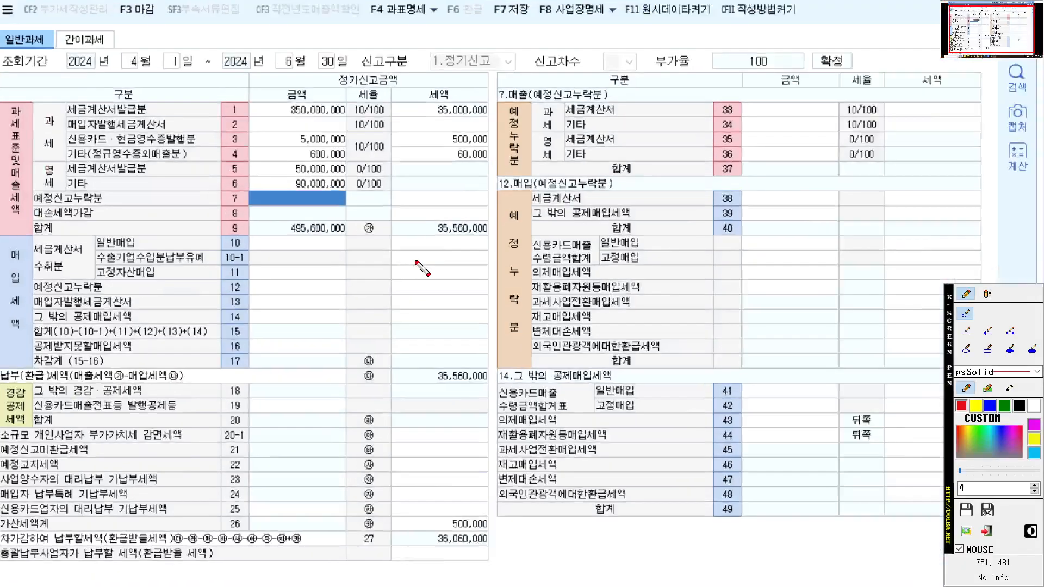
scroll(415, 261, "up", 3)
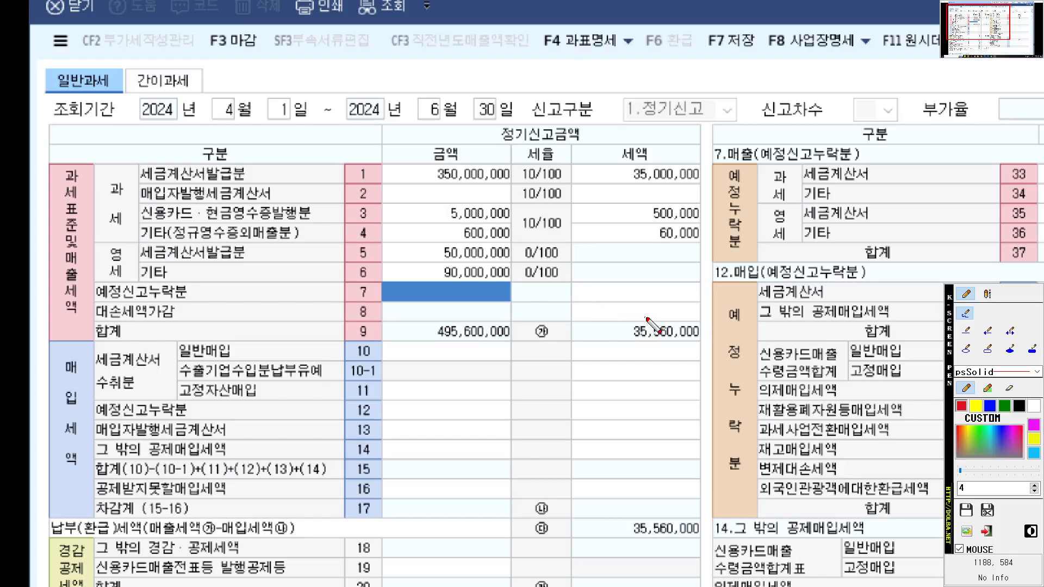
key("Escape")
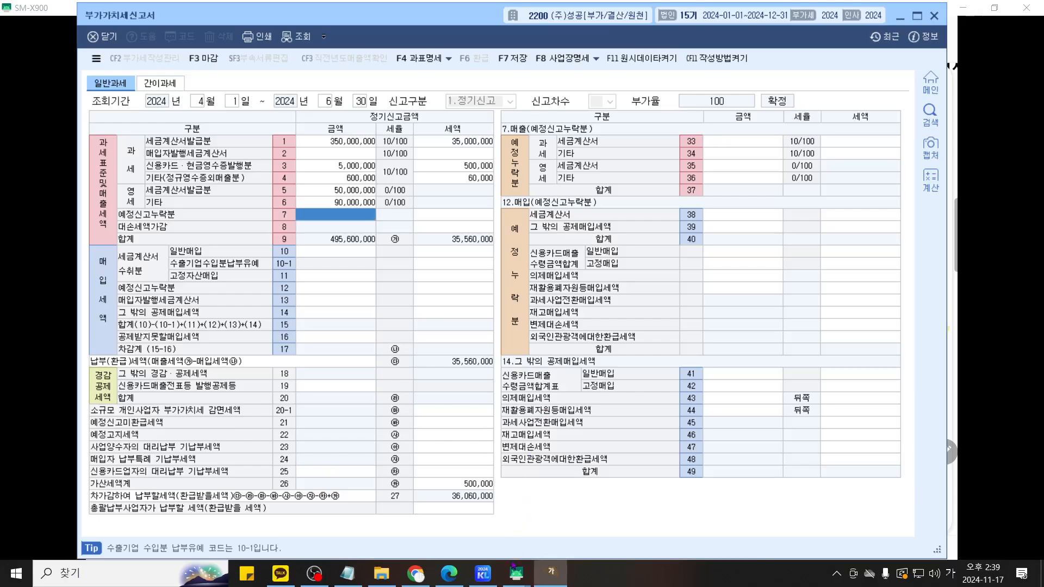
Highlight and star 회수기일이 2년 6개월 지난 외상매출금 in the notes document and return to the 부가가치세신고서
left_click(516, 573)
left_click(580, 526)
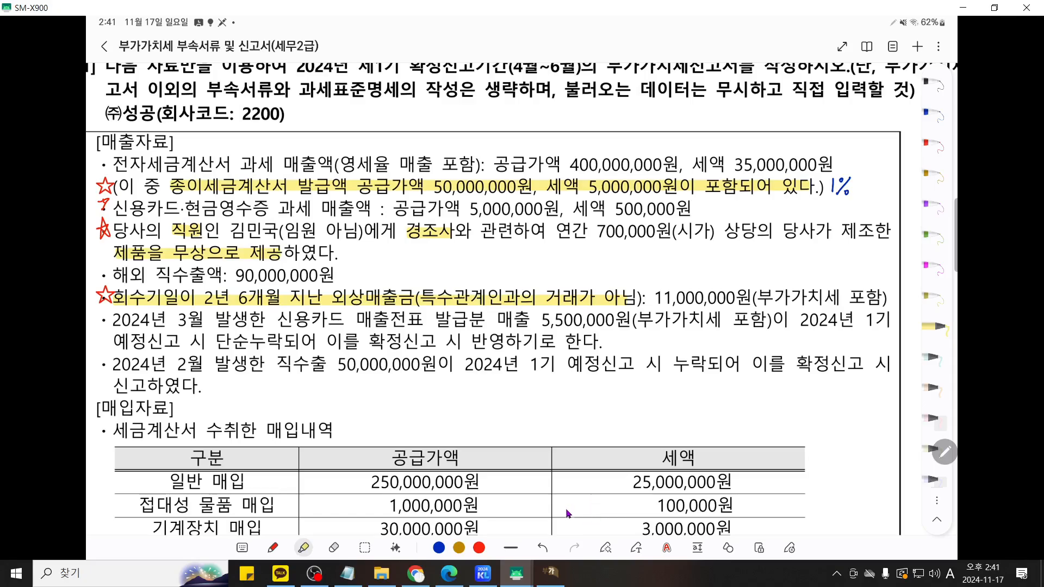
left_click(550, 571)
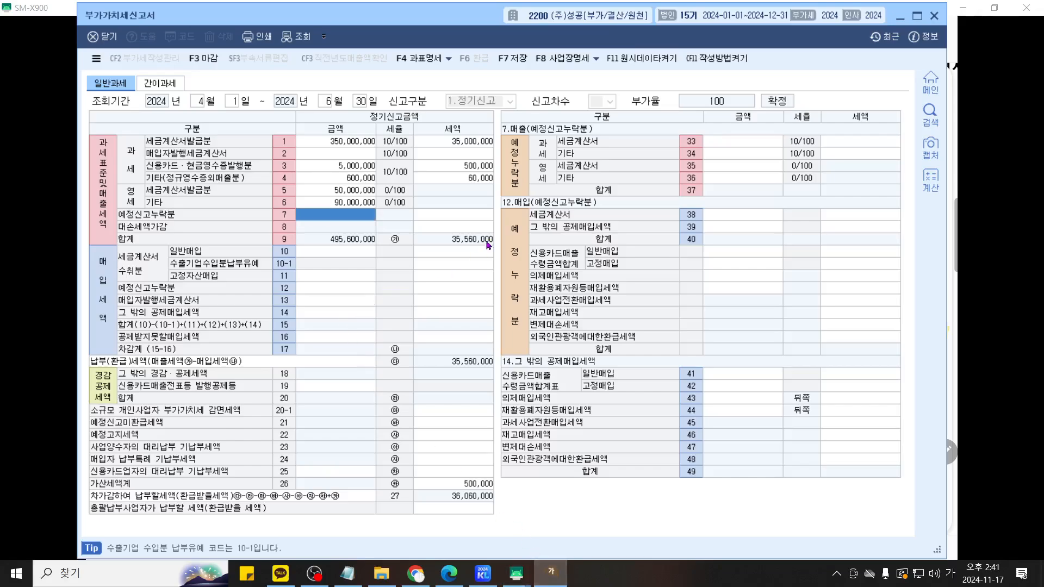
Mark the tax cell of 대손세액가감 in row 8 with the screen pen and clear the annotation
key("F12")
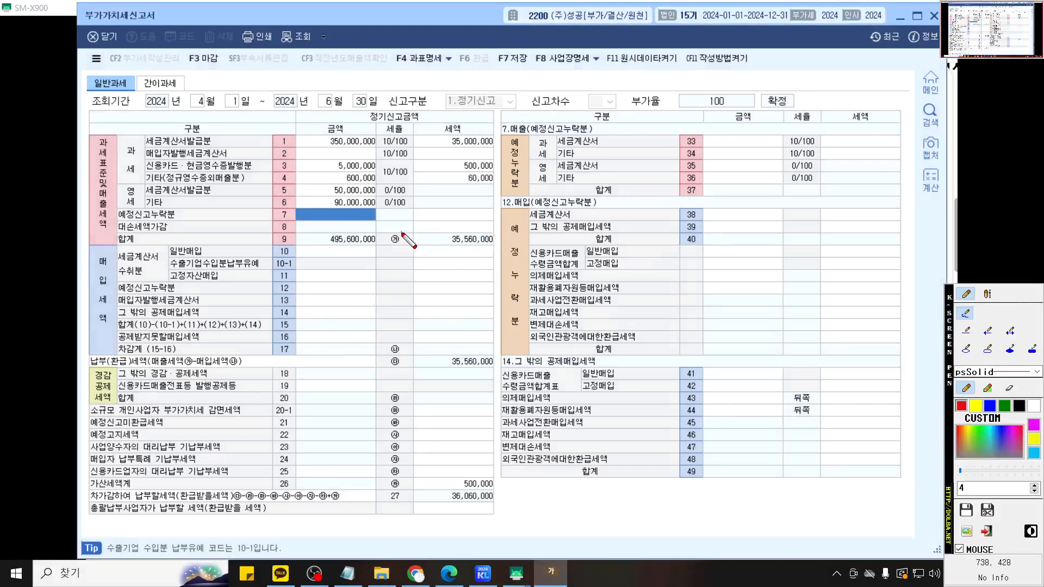
scroll(402, 236, "up", 3)
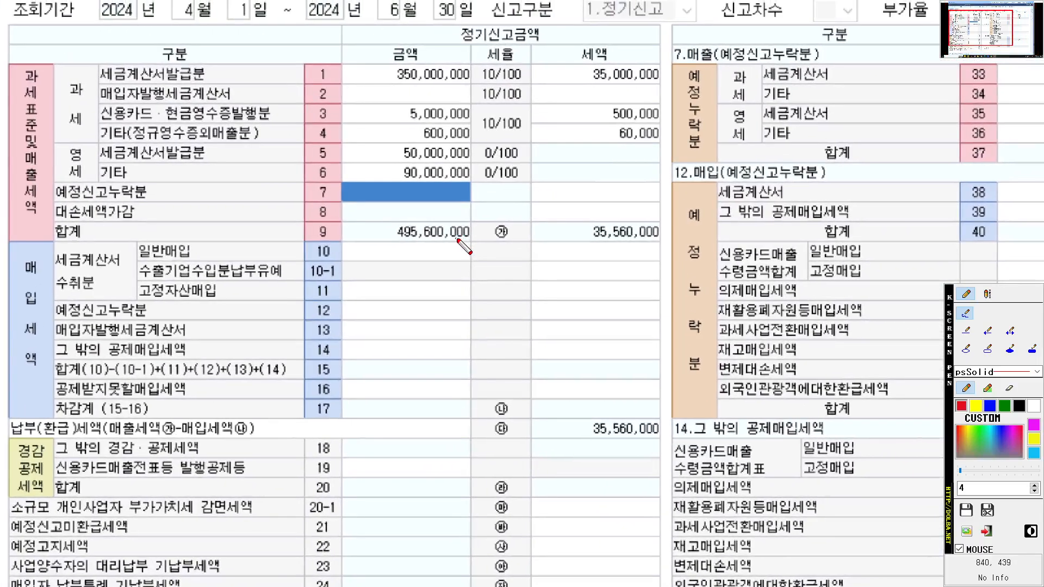
scroll(460, 238, "up", 3)
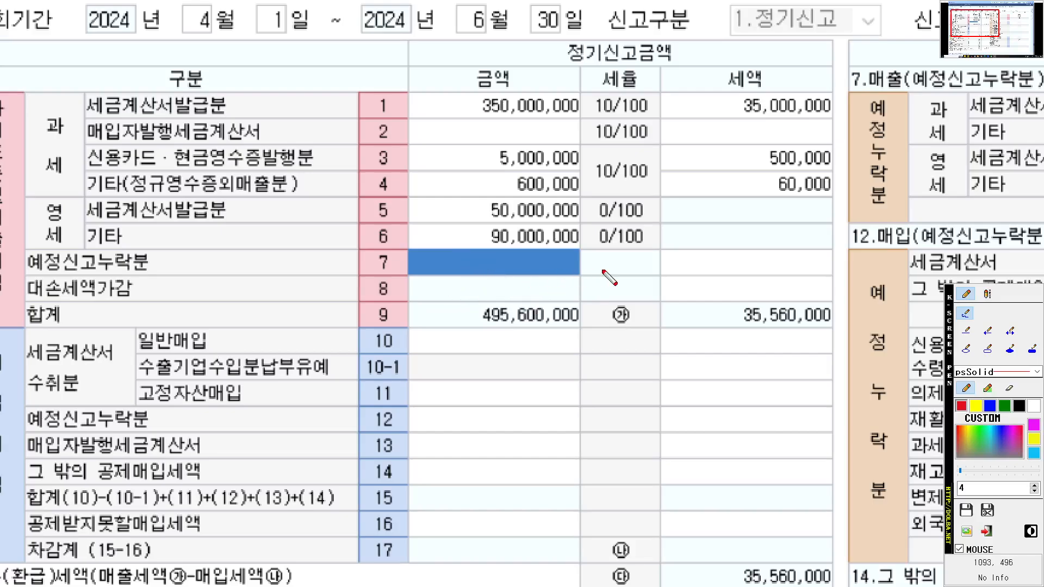
mouse_move(810, 298)
left_mouse_down()
mouse_move(706, 296)
mouse_move(869, 293)
mouse_move(738, 301)
left_mouse_up()
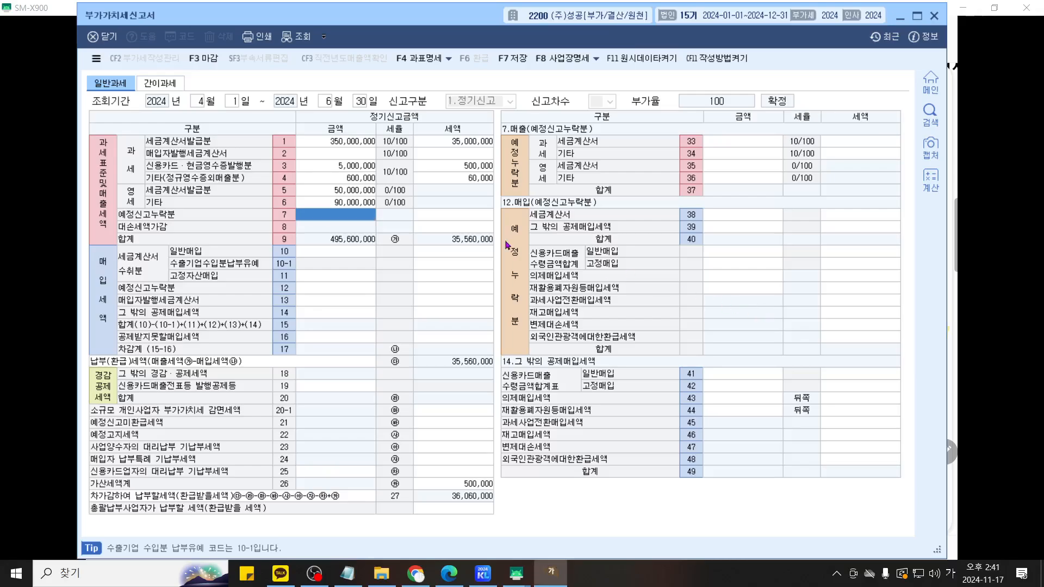
Enter -1,000,000 as the 대손세액가감 tax amount in row 8
left_click(756, 293)
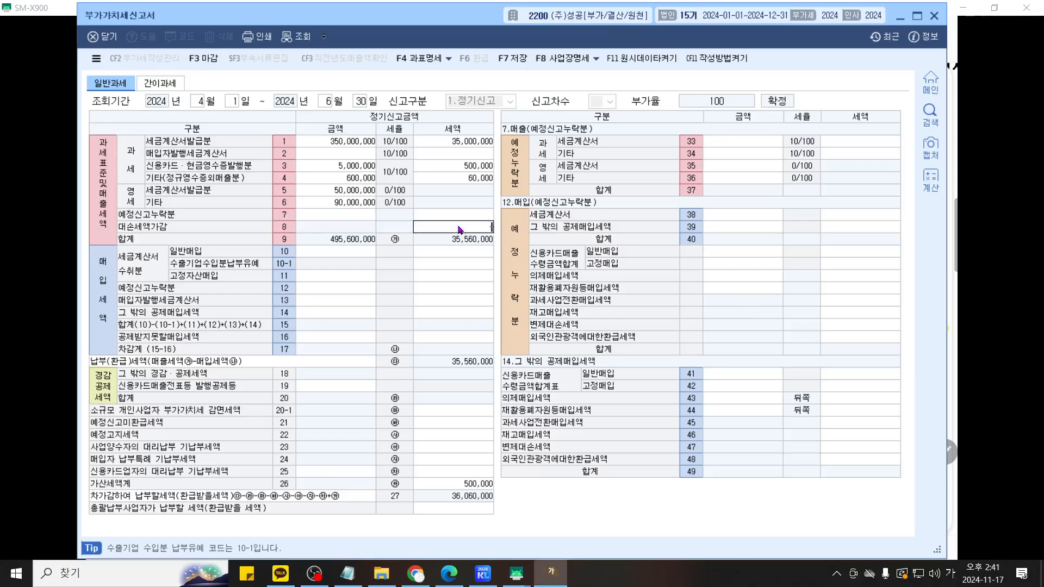
type("-1,000,000")
key("Return")
Underline the 대손세액가감 tax amount in row 8 with the screen pen and clear the annotation
key("ctrl+2")
scroll(477, 273, "up", 3)
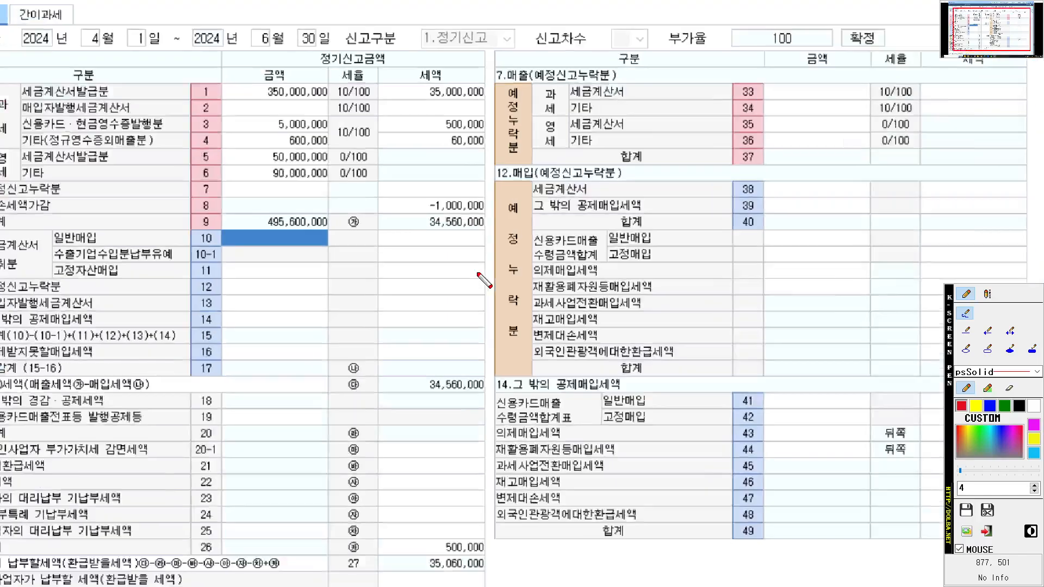
scroll(477, 274, "down", 3)
scroll(572, 299, "up", 3)
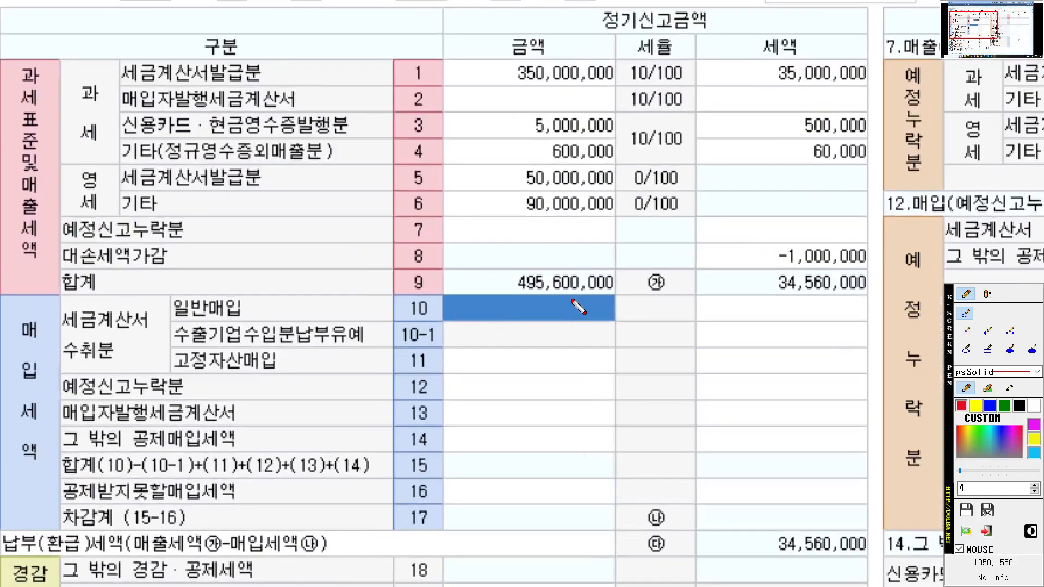
left_click_drag(771, 268, 876, 268)
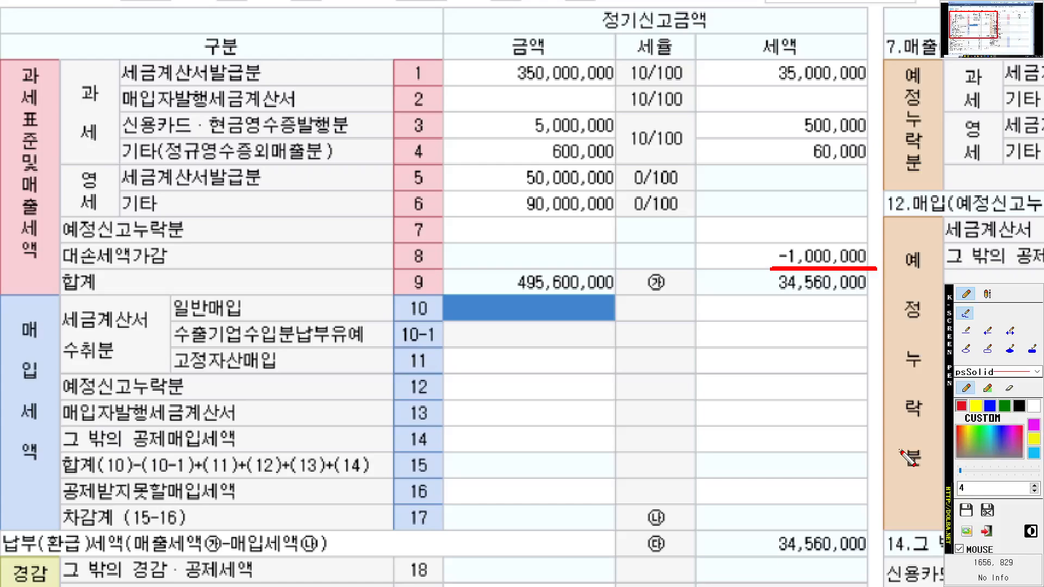
key("Escape")
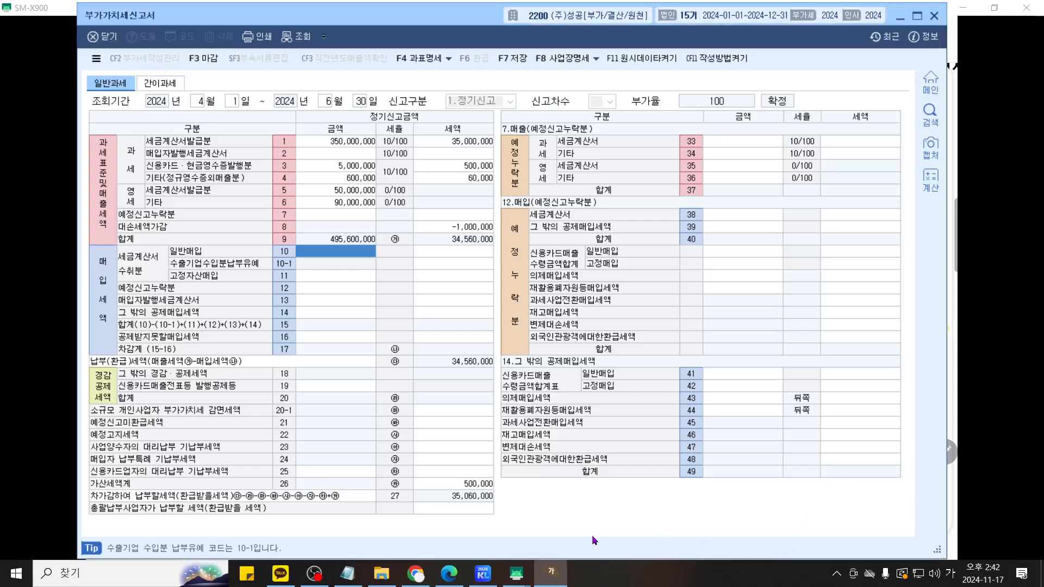
Review the omitted March credit card sales in the notes document and enter 5,000,000 as the taxable 기타 amount in row 34 of 예정신고누락분
left_click(519, 571)
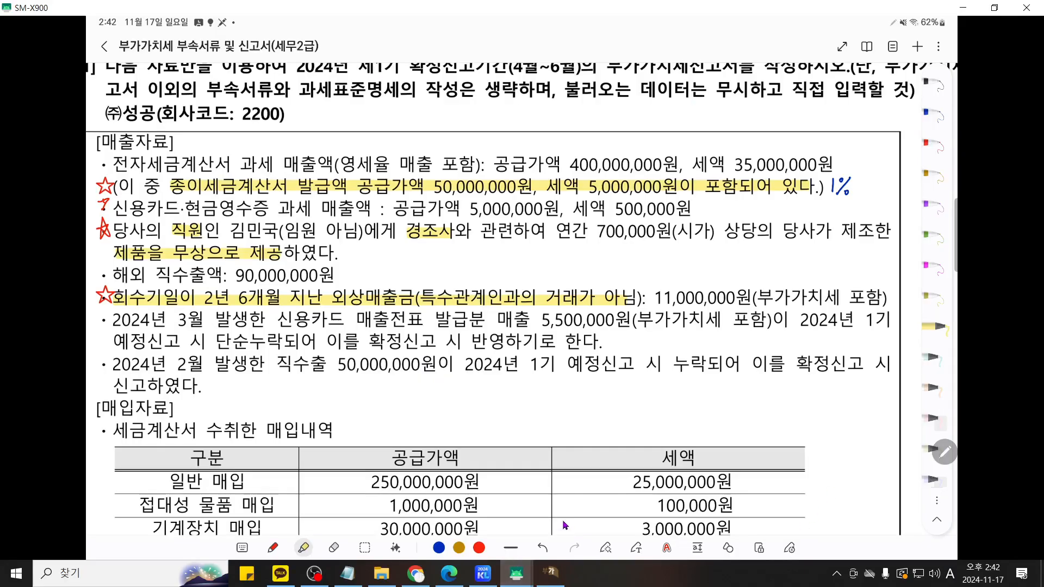
scroll(562, 519, "down", 2)
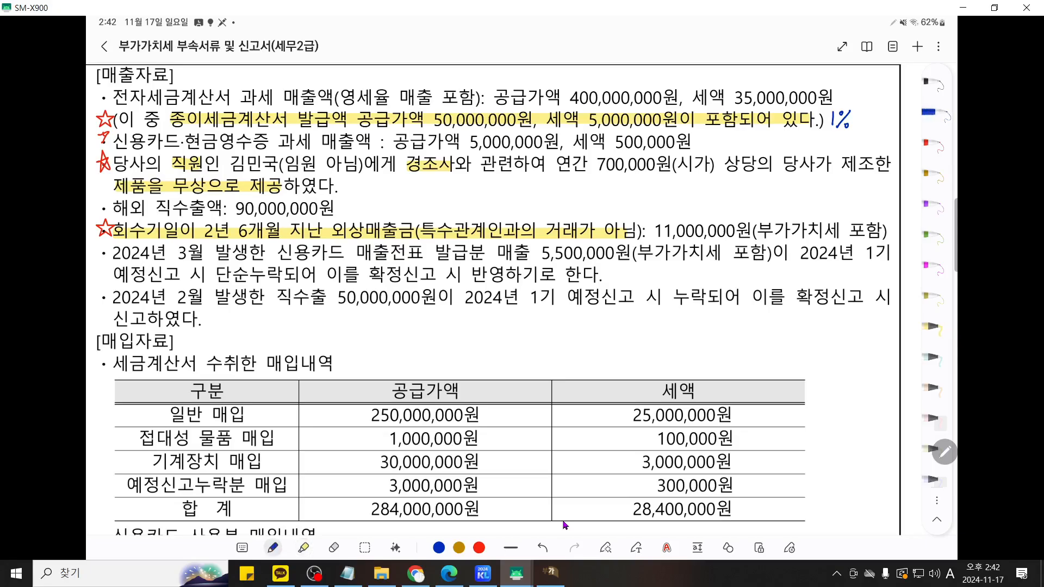
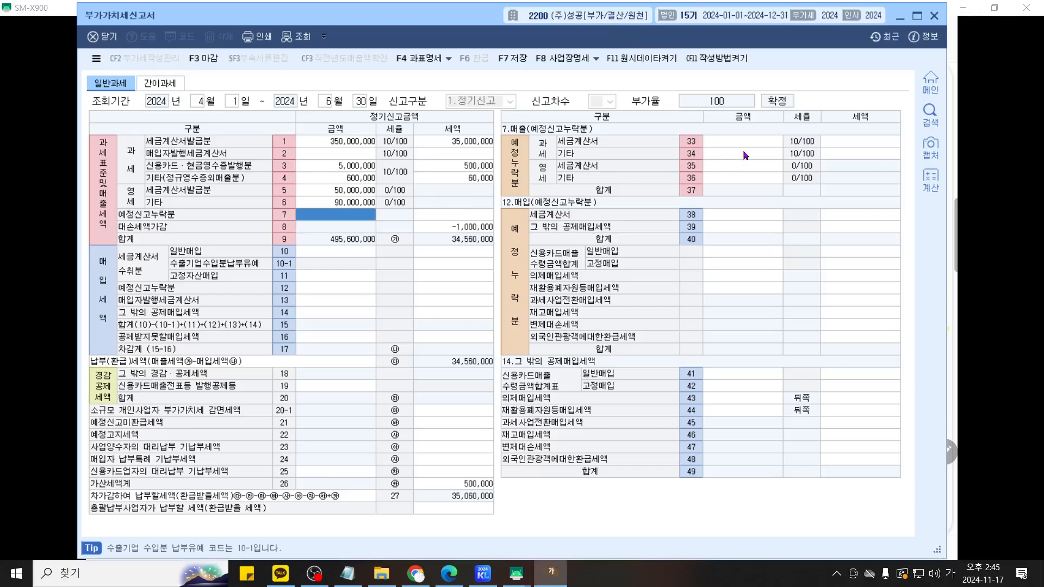
left_click(744, 153)
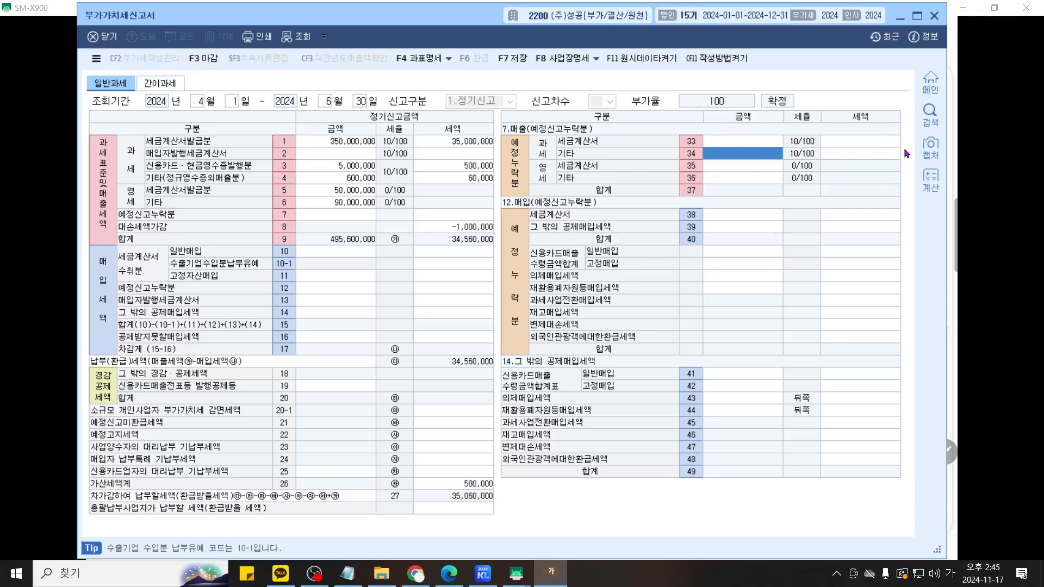
type("5000000")
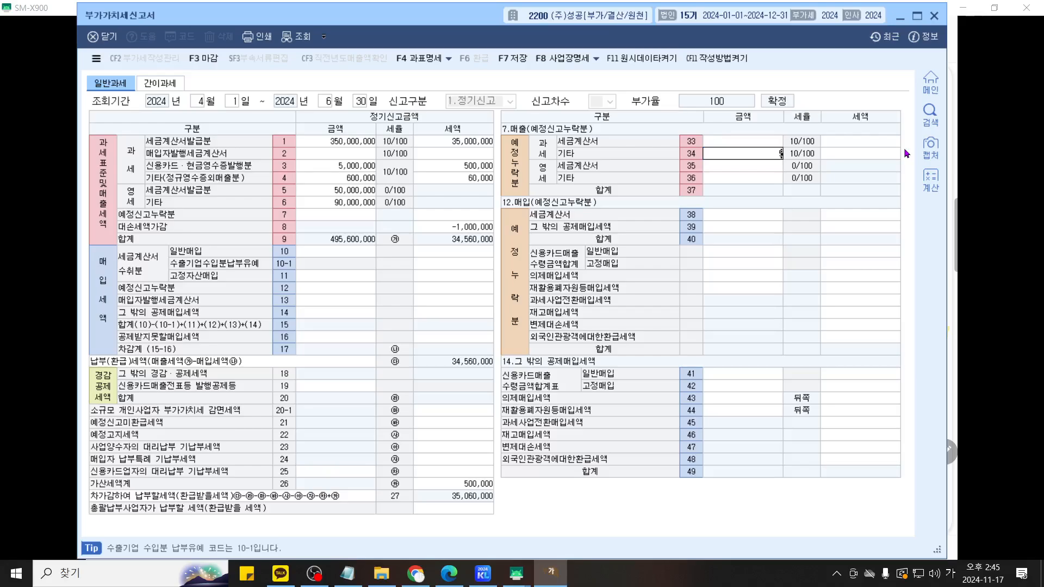
key("Return")
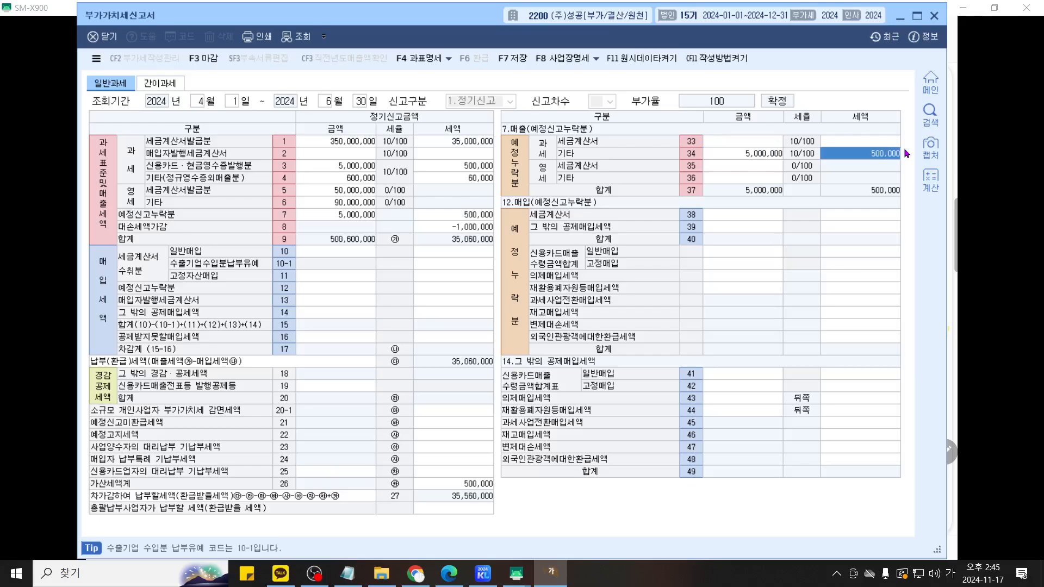
Examine the 매출(예정신고누락분) section in a magnified screen-pen view and close it
key("ctrl+F12")
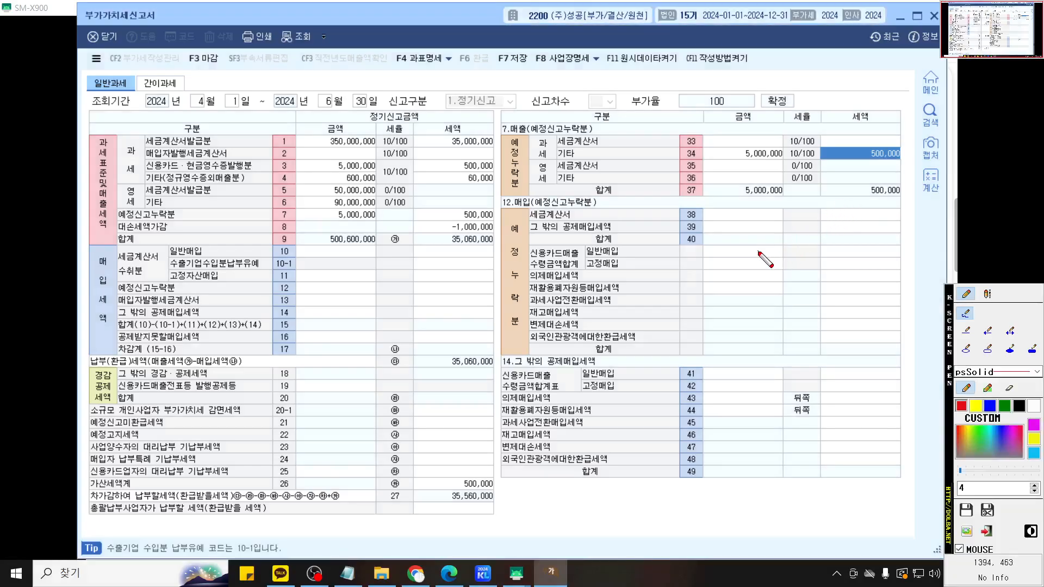
scroll(760, 249, "up", 5)
left_click_drag(760, 249, 636, 289)
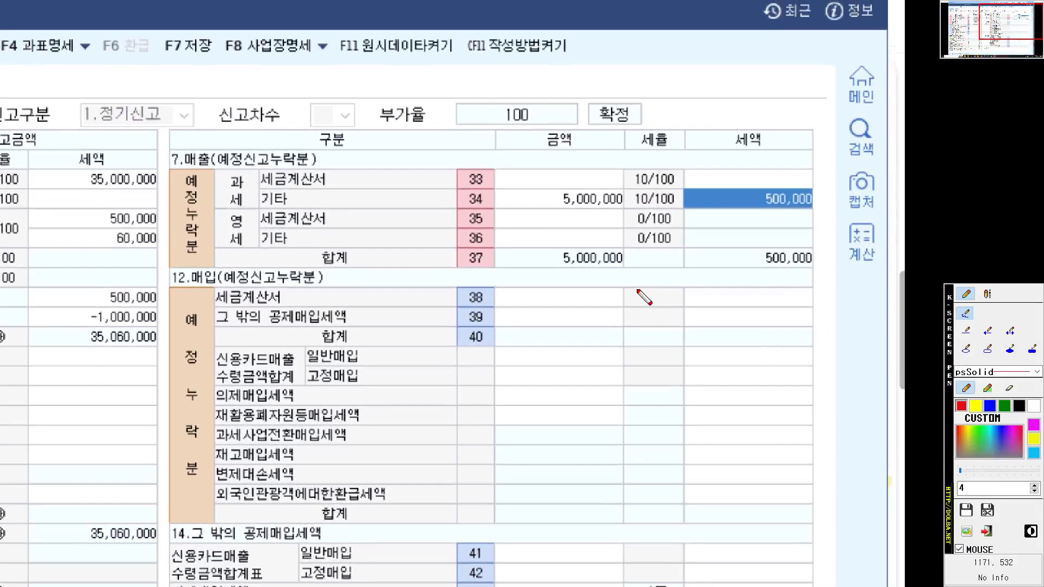
scroll(637, 291, "up", 1)
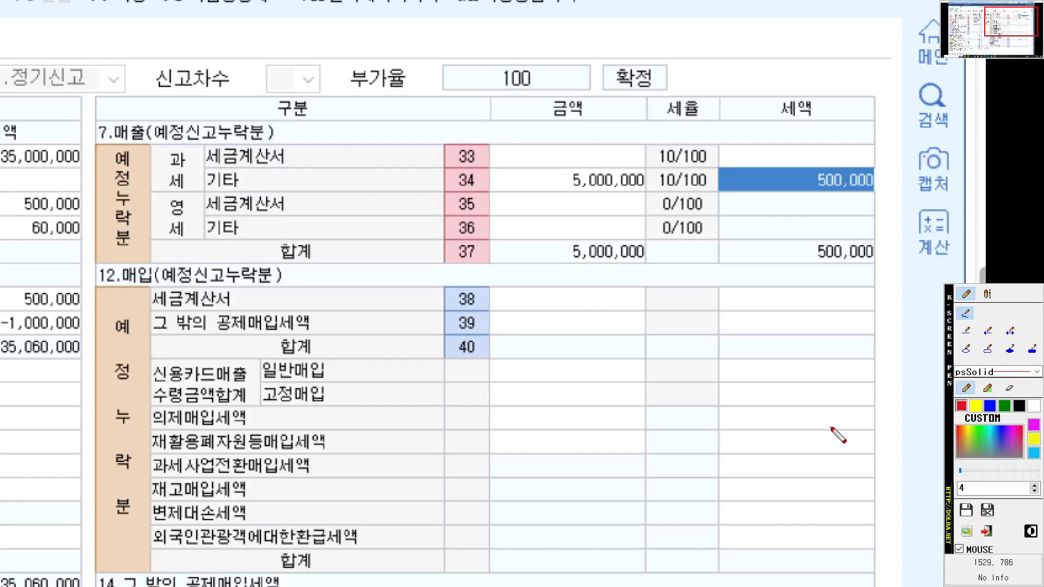
key("Escape")
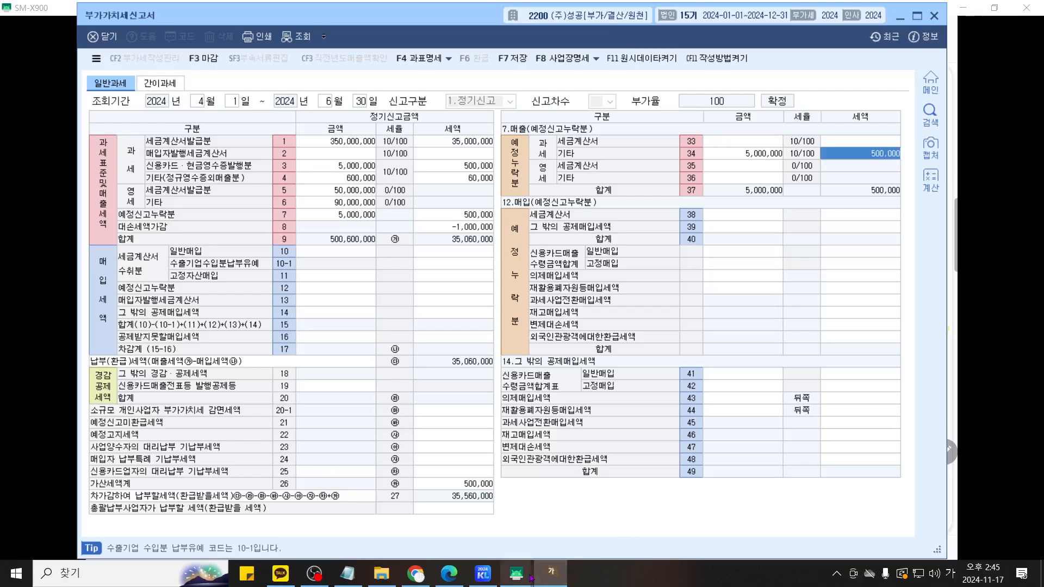
Highlight 직수출 and the 2024년 1기 예정신고 omission in the February export item of the notes document and return to the 부가가치세신고서
mouse_move(515, 573)
left_click(578, 519)
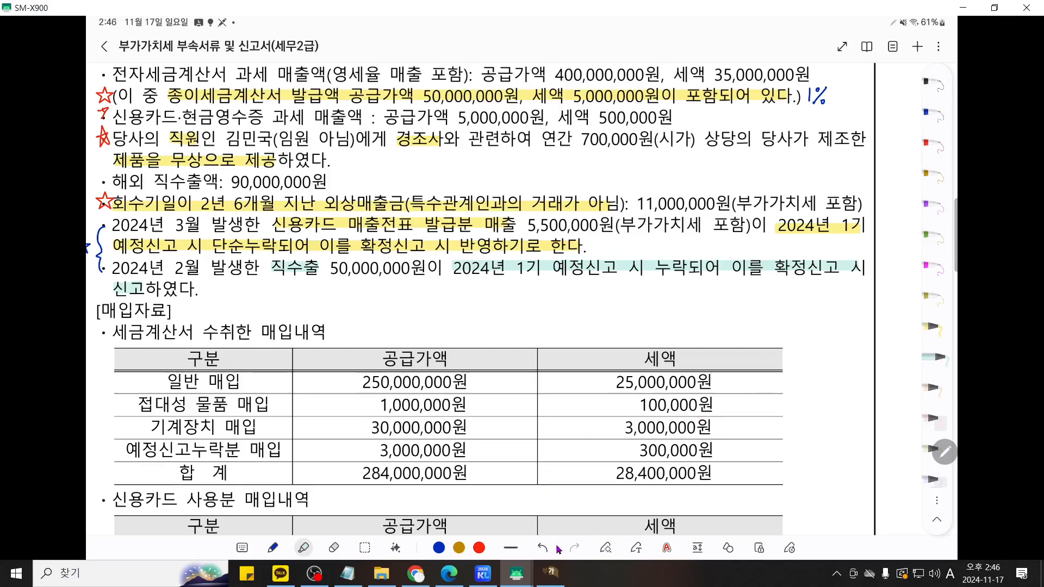
left_click(549, 517)
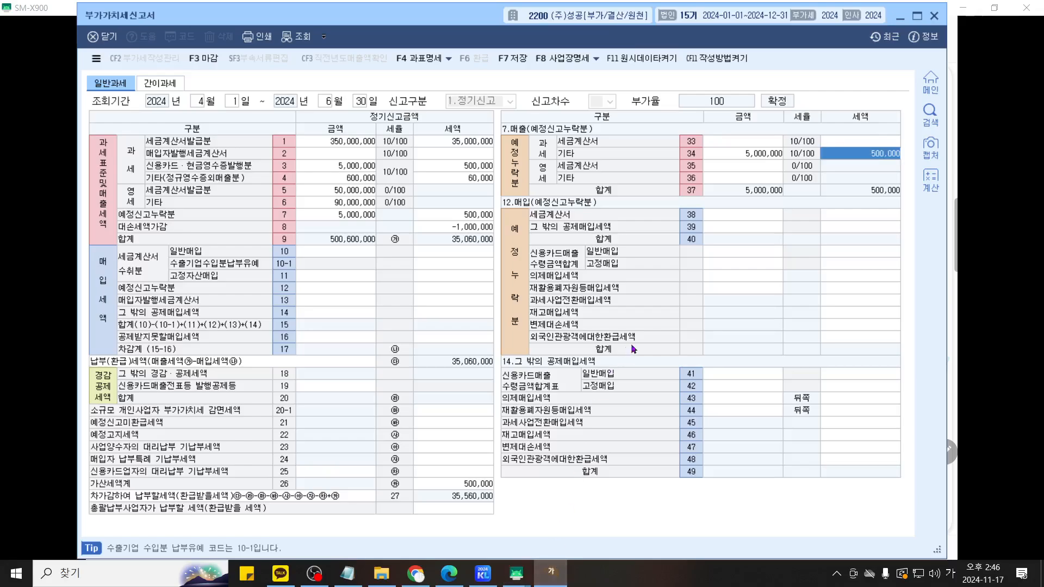
Underline the zero-rated 기타 label in row 36 of 매출(예정신고누락분) with the screen pen and clear the annotation
key("ctrl+F12")
scroll(751, 338, "up", 8)
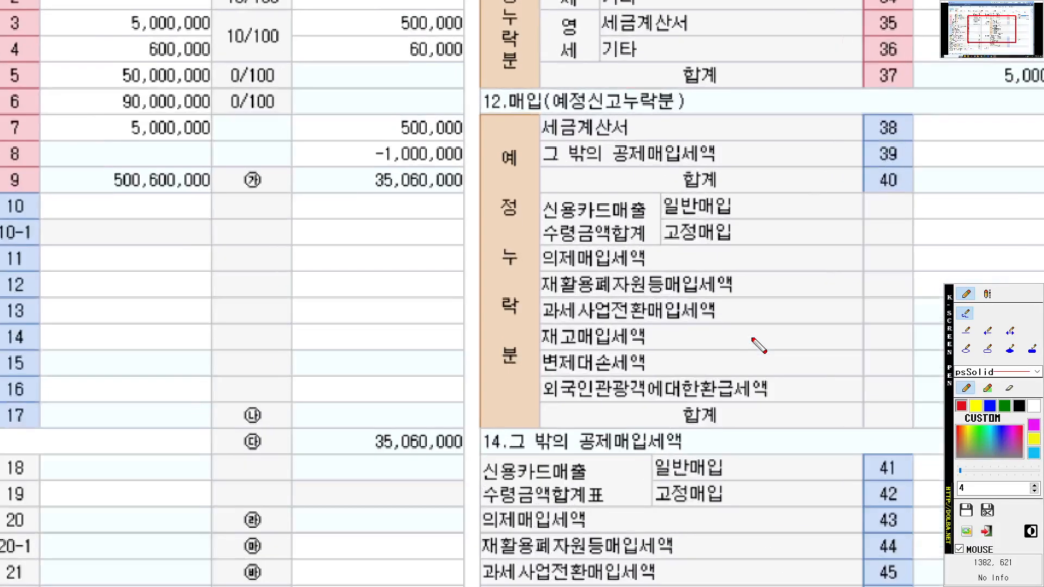
left_click_drag(751, 337, 656, 391)
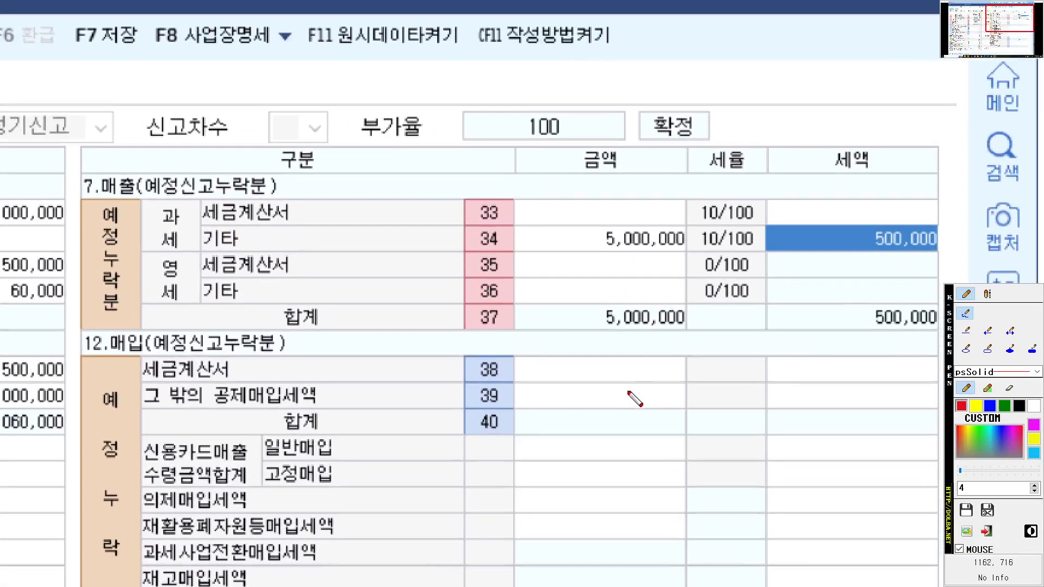
mouse_move(202, 300)
left_mouse_down()
mouse_move(191, 307)
mouse_move(174, 249)
mouse_move(204, 306)
mouse_move(280, 300)
left_mouse_up()
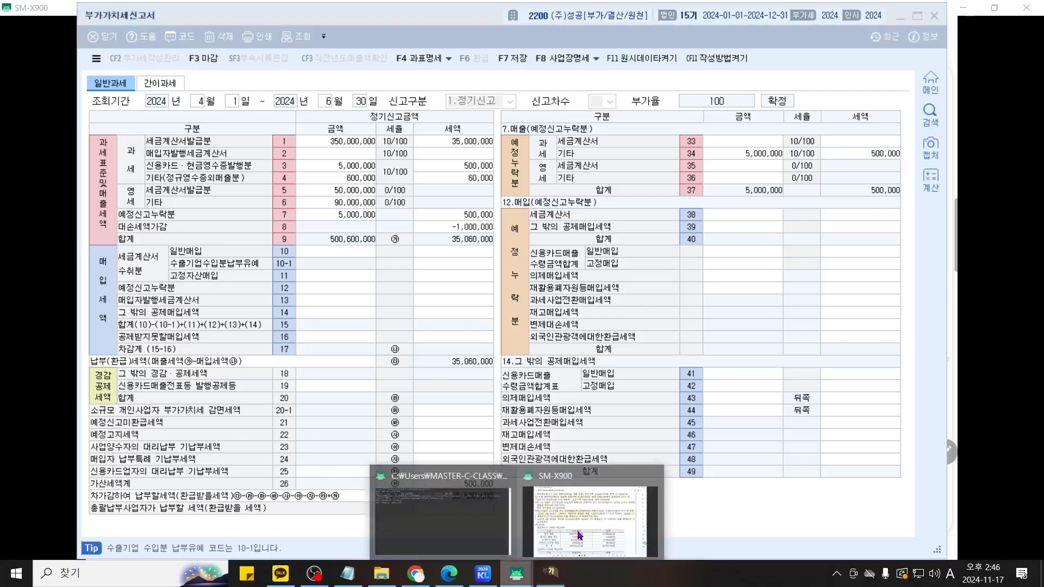
Mark the omitted March card sales and February export items with a screen-pen arrow in the magnified notes document and clear it
left_click(516, 573)
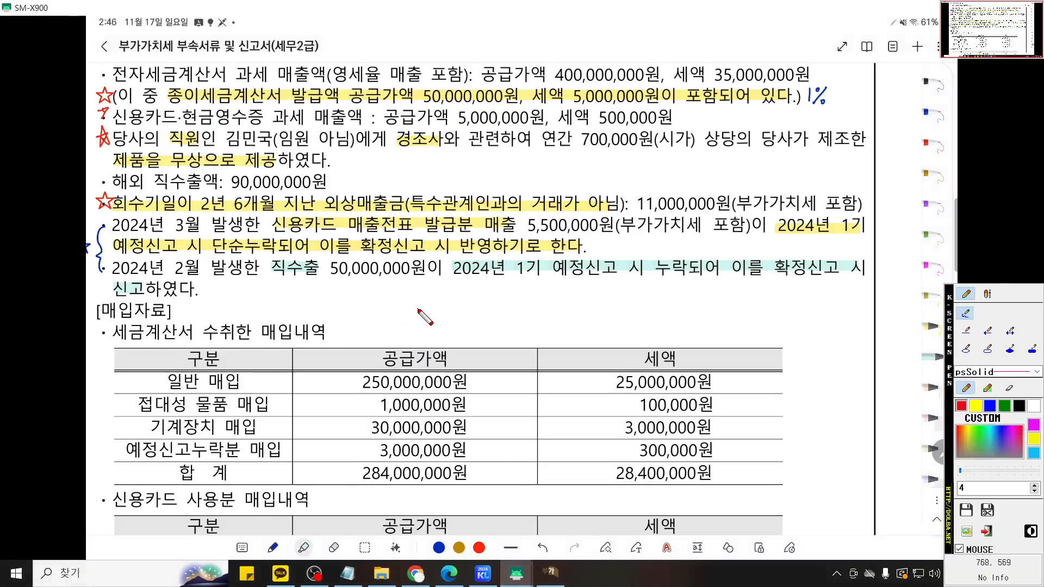
scroll(417, 309, "up", 3)
mouse_move(753, 260)
left_mouse_down()
mouse_move(380, 255)
mouse_move(415, 227)
mouse_move(239, 138)
mouse_move(269, 80)
mouse_move(403, 45)
left_mouse_up()
right_click(382, 257)
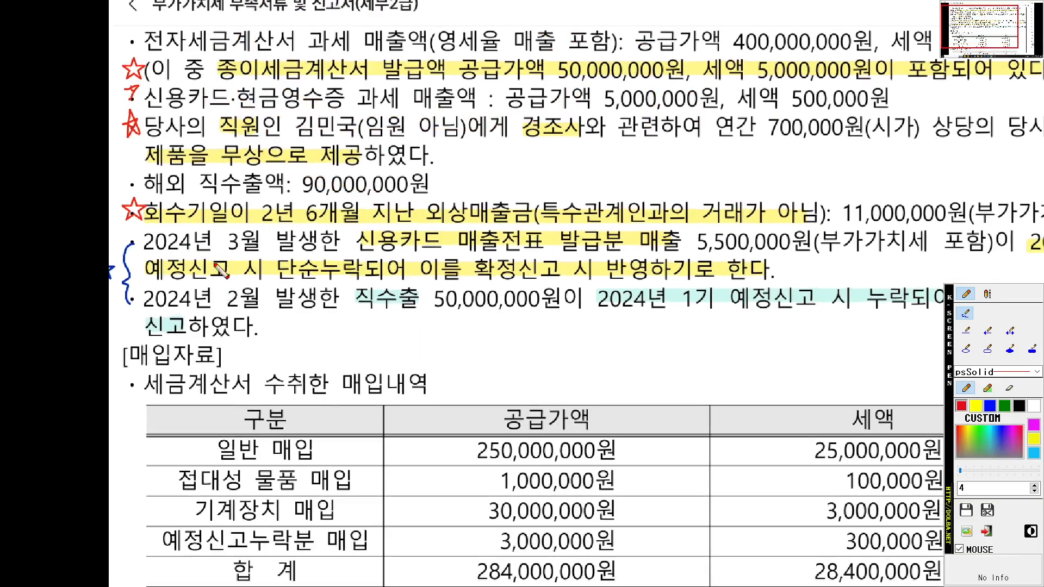
mouse_move(227, 240)
left_mouse_down()
mouse_move(217, 313)
mouse_move(279, 285)
left_mouse_up()
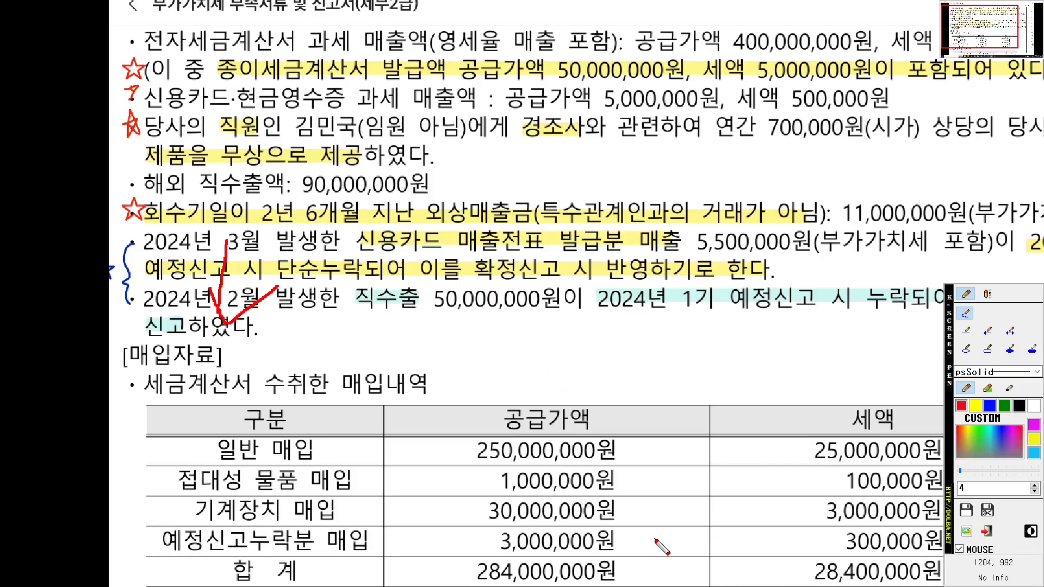
key("Escape")
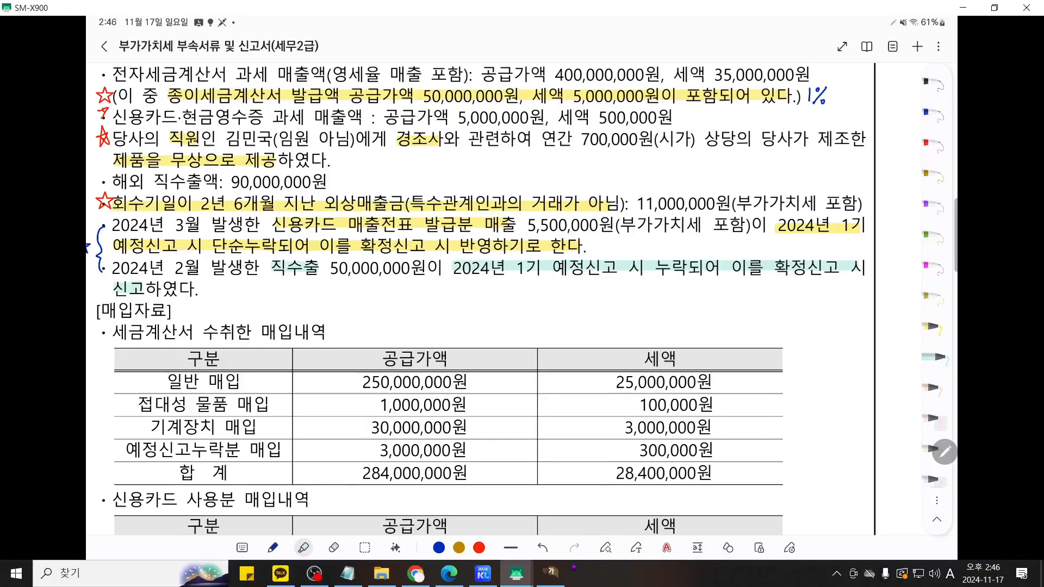
Enter 50,000,000 as the zero-rated 기타 amount in row 36 of 매출(예정신고누락분) in the 부가가치세신고서
left_click(550, 571)
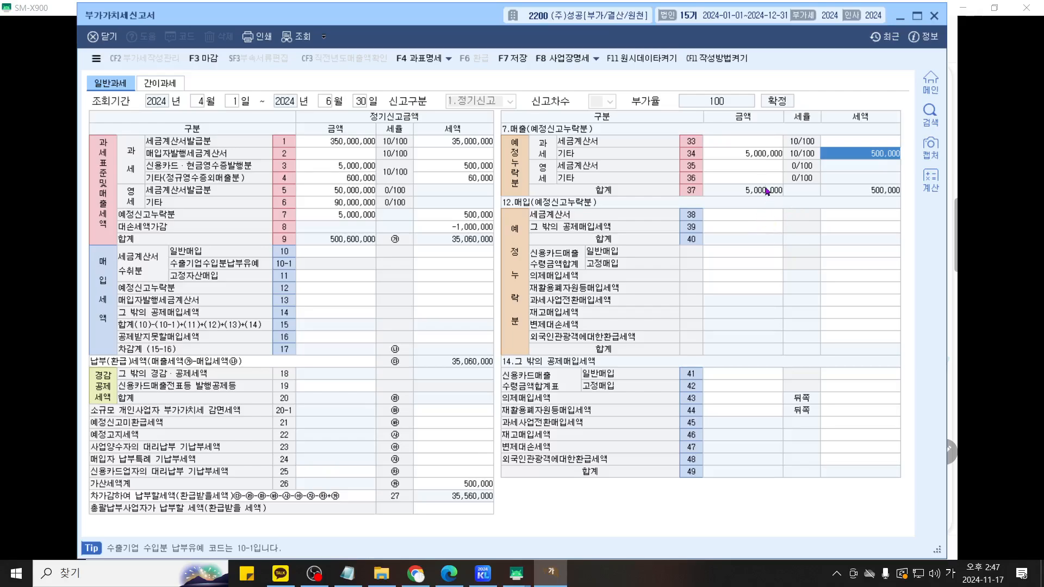
left_click(747, 177)
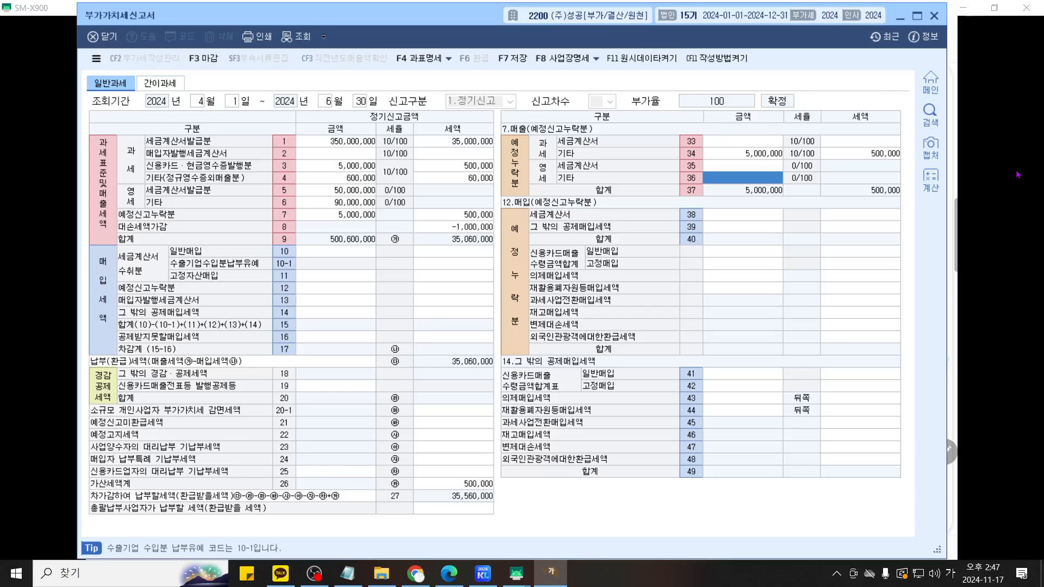
type("50000000")
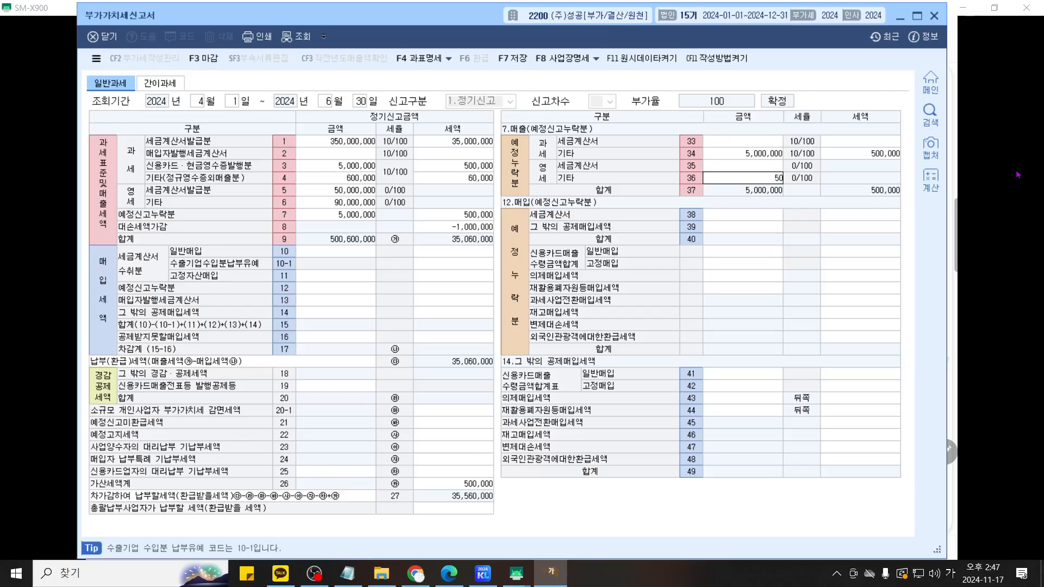
key("Return")
Examine the 예정신고누락분 sales rows 33 to 37 in a magnified screen-pen view and close it
key("ctrl+shift+d")
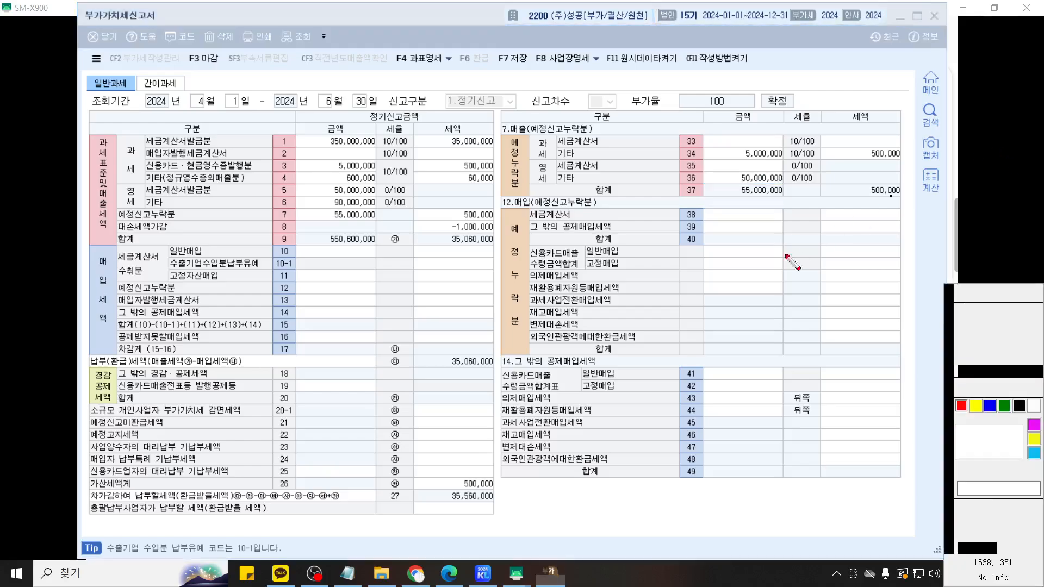
scroll(778, 250, "up", 5)
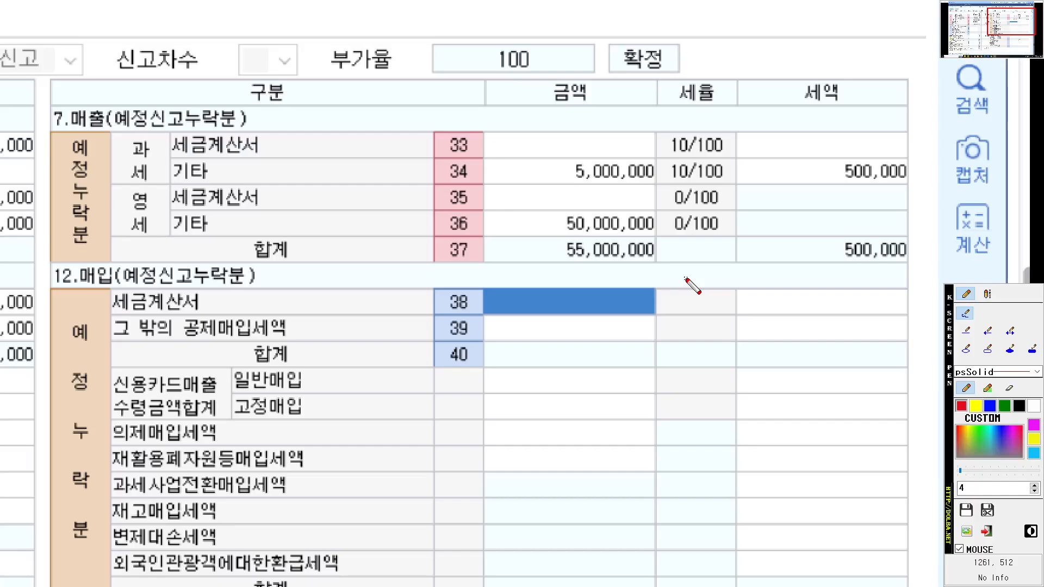
key("Escape")
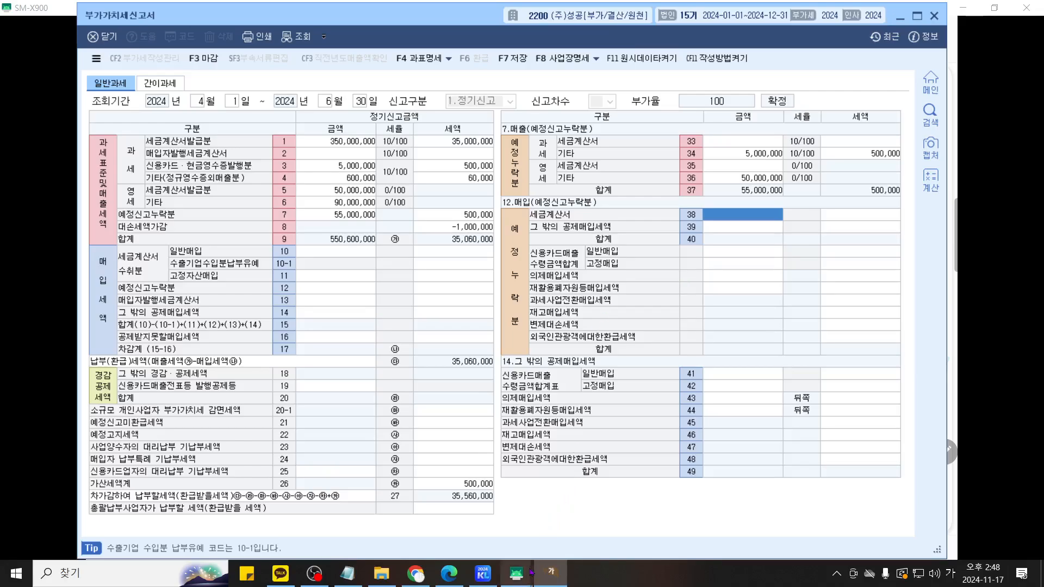
Underline 일반 매입 and 기계장치 매입 in blue in the 세금계산서 수취한 매입내역 table of the notes document
left_click(515, 573)
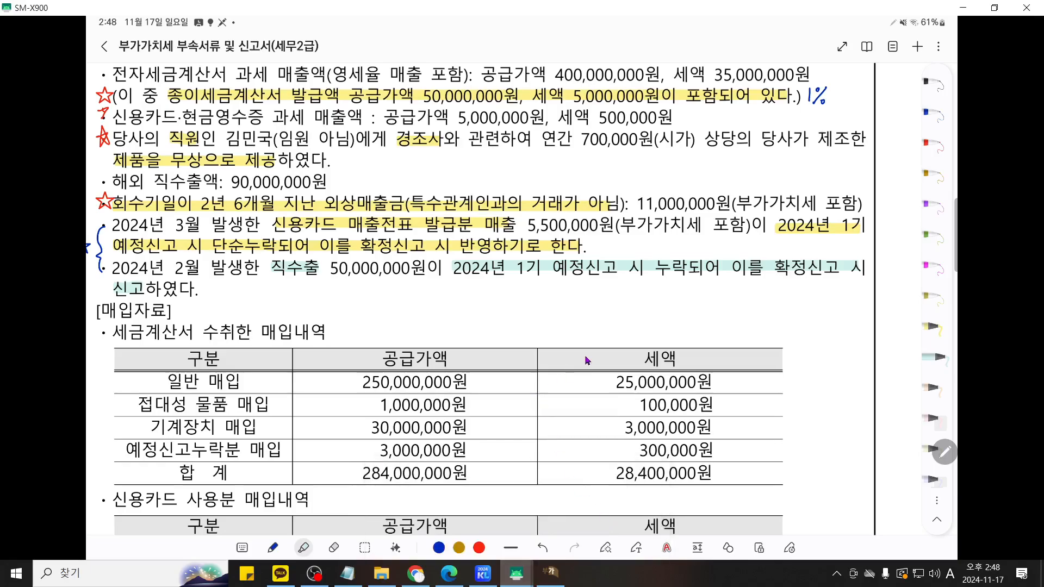
scroll(585, 359, "down", 3)
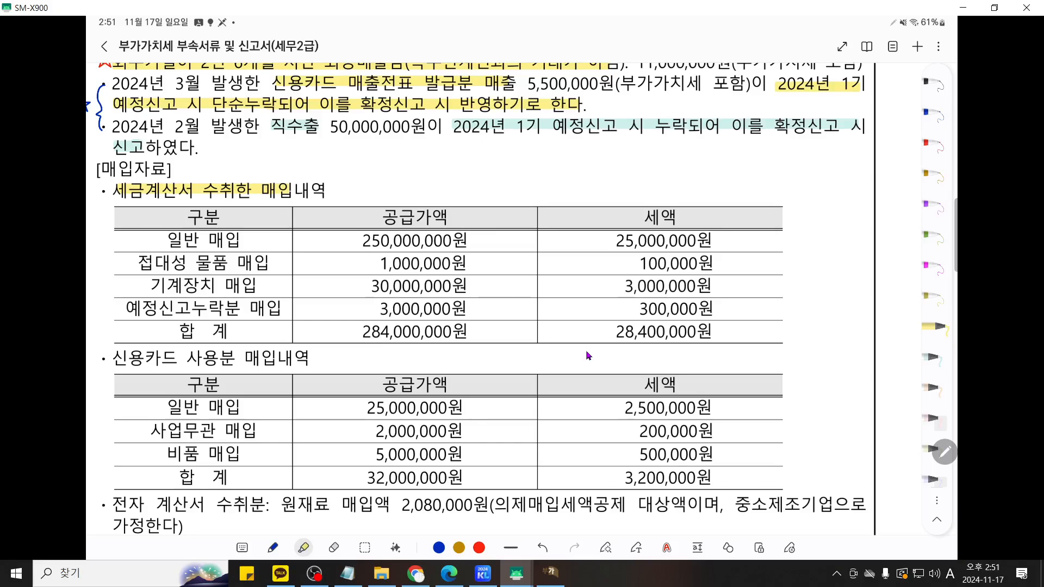
left_click(933, 113)
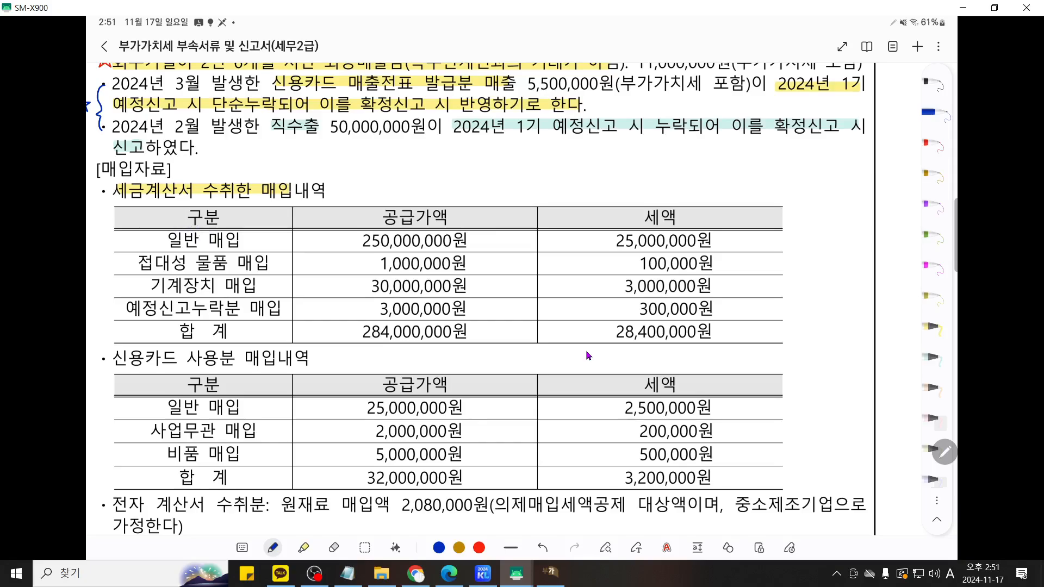
left_click_drag(163, 248, 248, 247)
left_click_drag(151, 293, 263, 292)
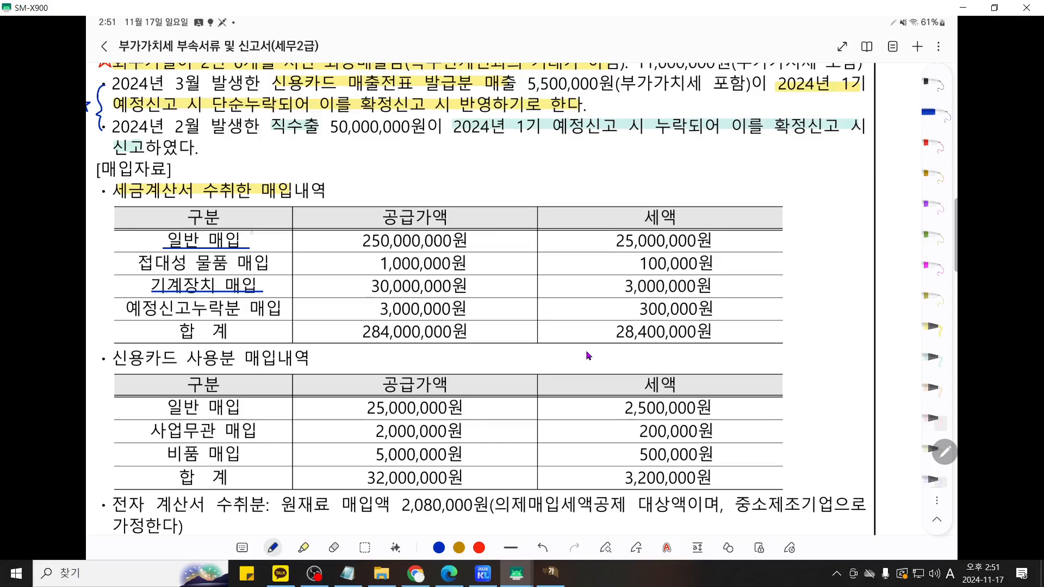
Handwrite (공제) beside 일반 매입 and 기계장치 매입, and (불공제) in red beside 접대성 물품 매입
mouse_move(254, 231)
left_mouse_down()
mouse_move(252, 247)
mouse_move(284, 248)
left_mouse_up()
mouse_move(288, 230)
left_mouse_down()
mouse_move(269, 294)
mouse_move(279, 285)
left_mouse_up()
left_click_drag(272, 287, 292, 281)
mouse_move(291, 283)
left_mouse_down()
mouse_move(284, 294)
mouse_move(293, 295)
left_mouse_up()
left_click_drag(296, 282, 298, 299)
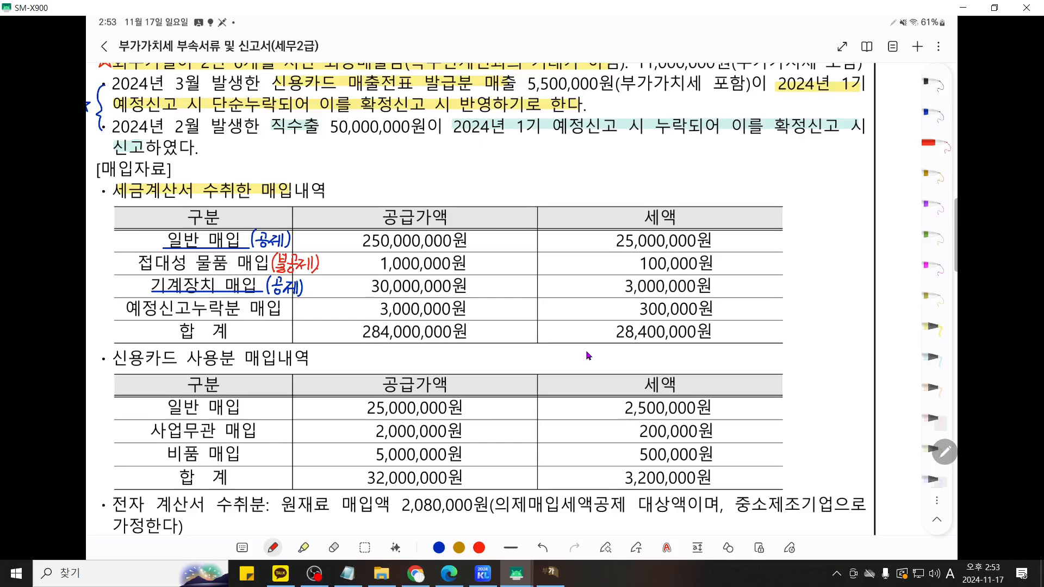
Examine the purchase sections of the 부가가치세신고서 in a magnified screen-pen view and close it
left_click(550, 572)
key("F12")
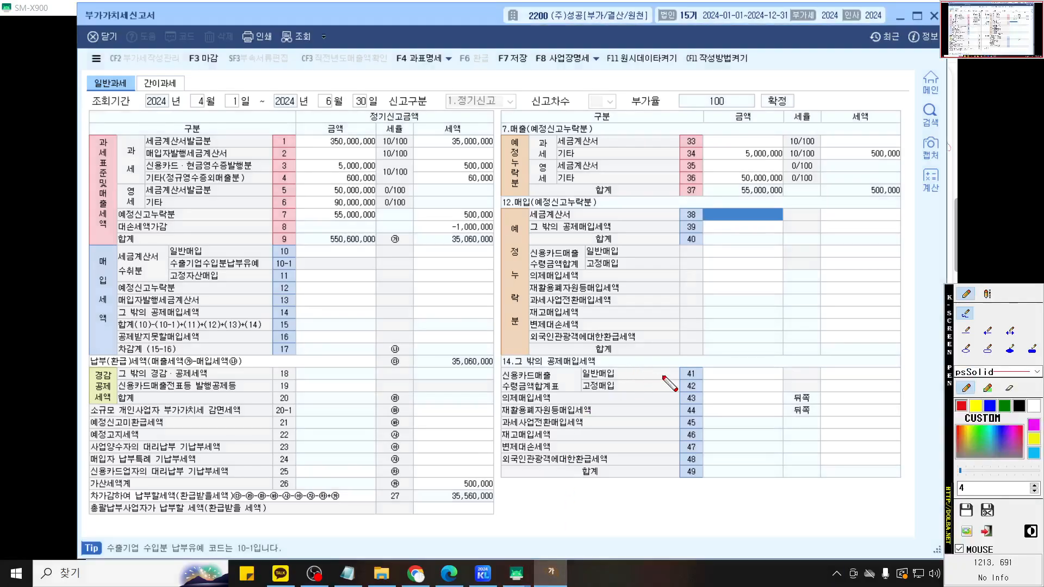
scroll(683, 384, "up", 2)
left_click_drag(683, 385, 653, 404)
scroll(653, 405, "up", 1)
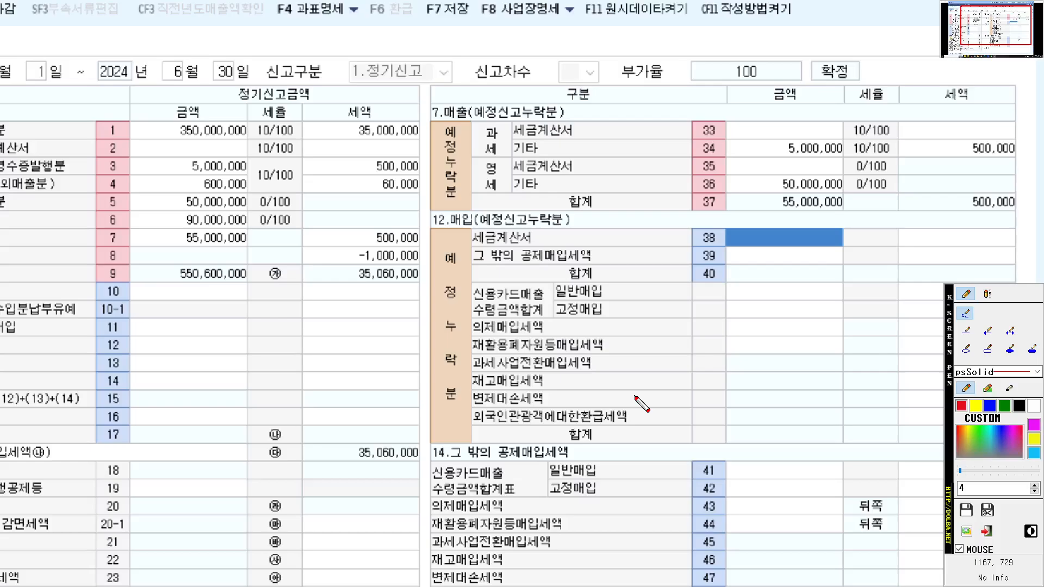
key("Escape")
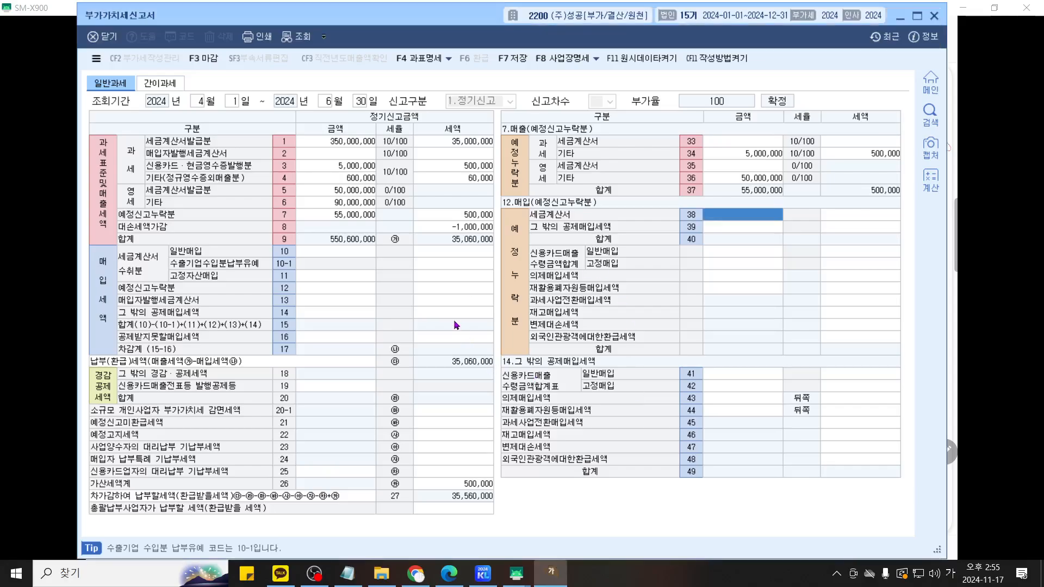
Circle 세금계산서 수취분 and underline the row 10 and row 11 amount cells with the screen pen, and clear the annotations
key("ctrl+2")
scroll(416, 322, "up", 3)
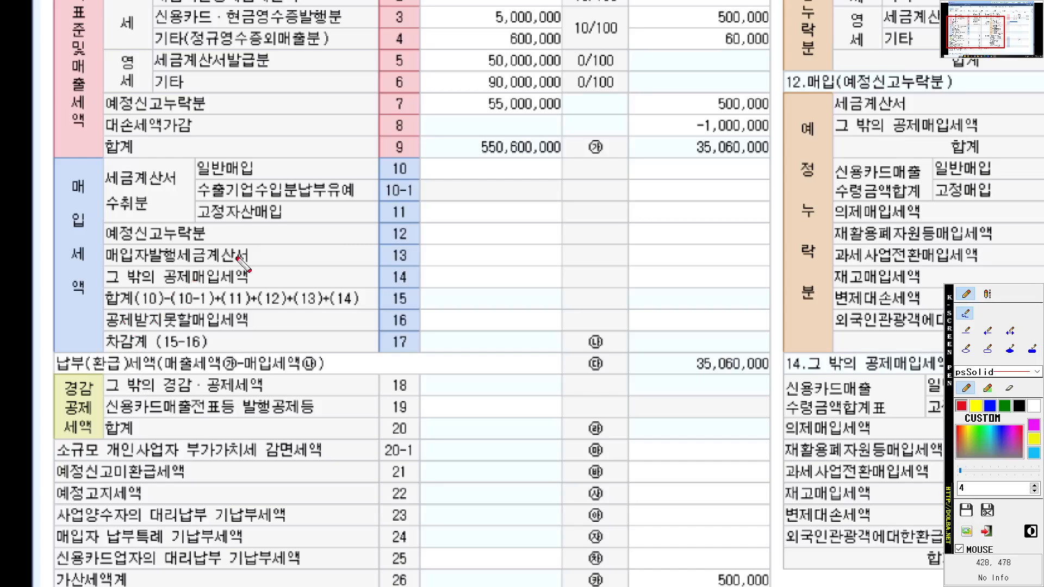
mouse_move(182, 220)
left_mouse_down()
mouse_move(87, 201)
mouse_move(174, 153)
mouse_move(175, 209)
left_mouse_up()
left_click_drag(426, 174, 551, 174)
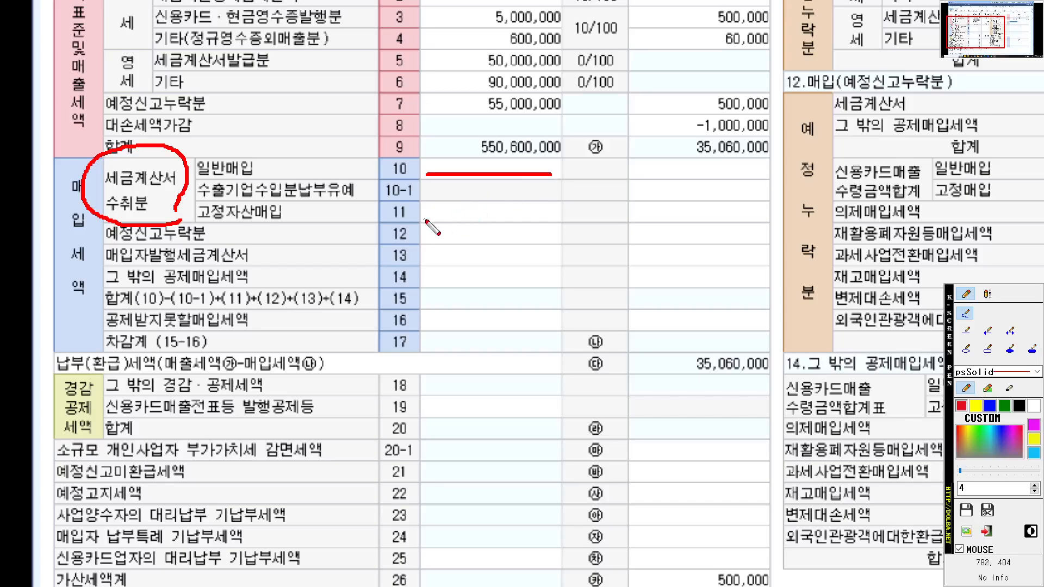
left_click_drag(437, 219, 566, 219)
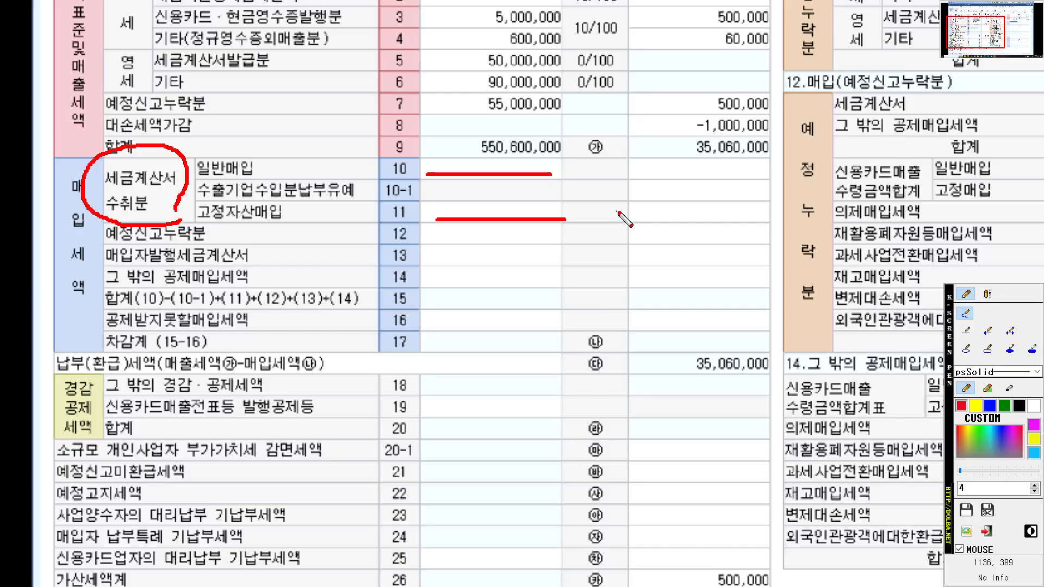
key("Escape")
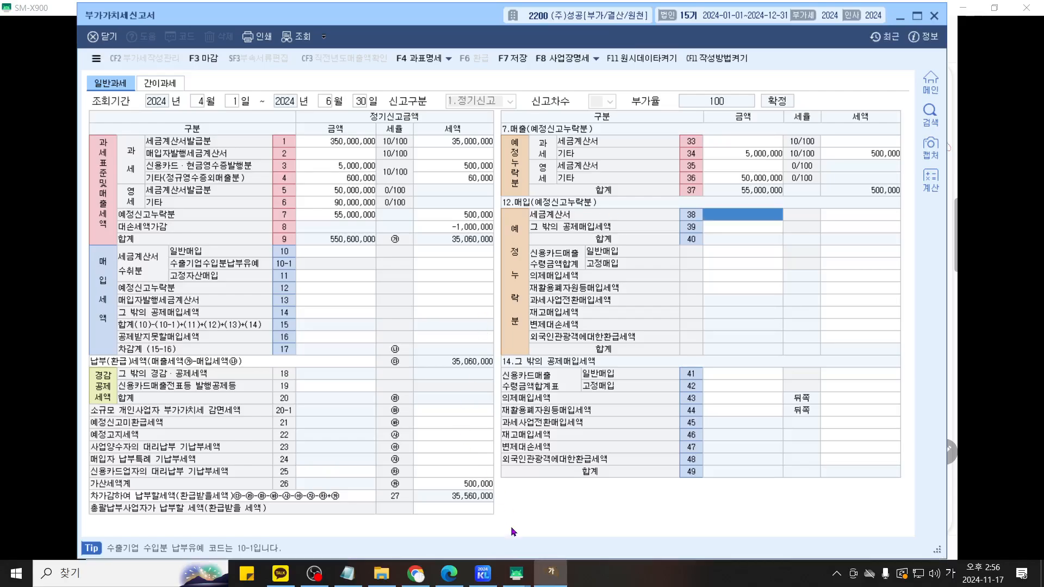
Check the tax-invoice purchases in the notes document and enter amount 251,000,000 and tax 25,100,000 for 일반매입 in row 10
left_click(515, 573)
left_click(604, 520)
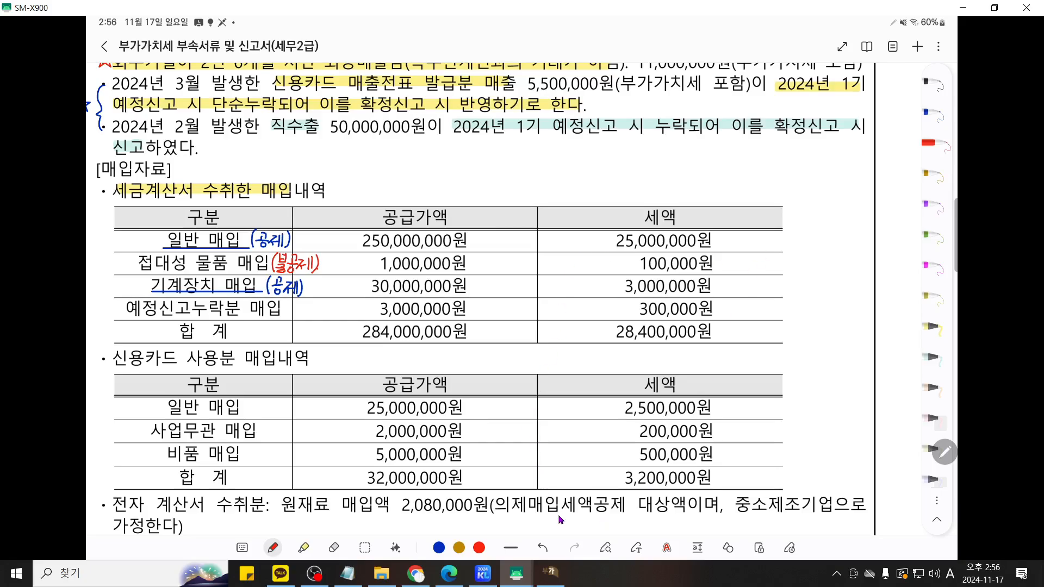
left_click(550, 572)
left_click(347, 251)
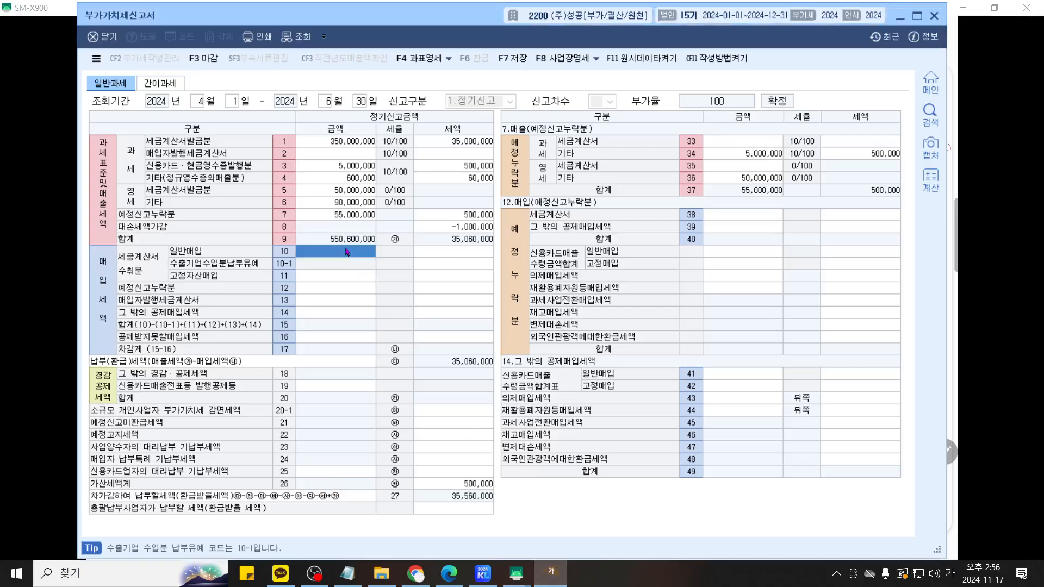
left_click(347, 252)
type("25")
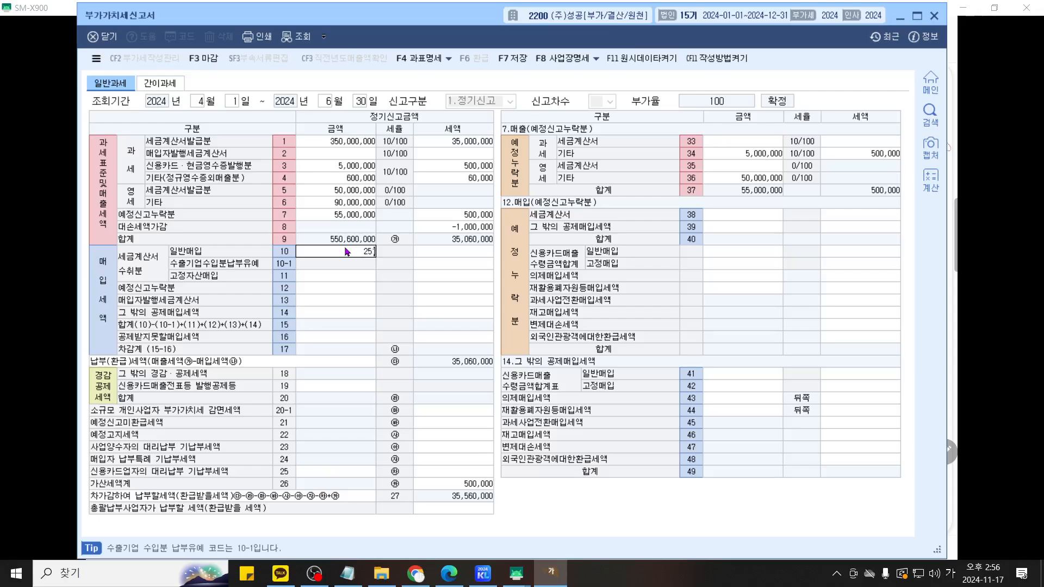
type("1,000,000")
key("Return")
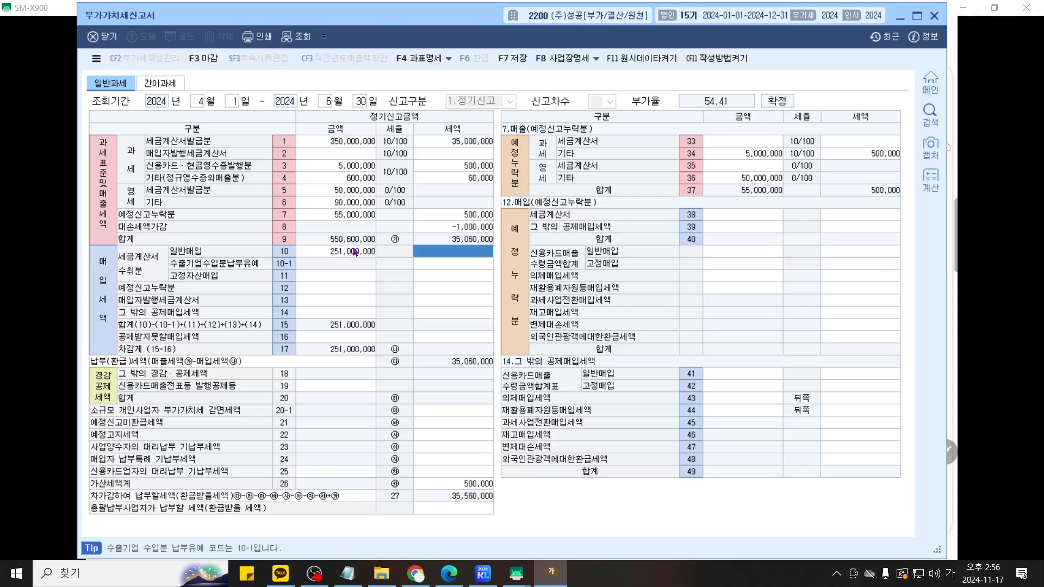
type("2")
type("5,100,000")
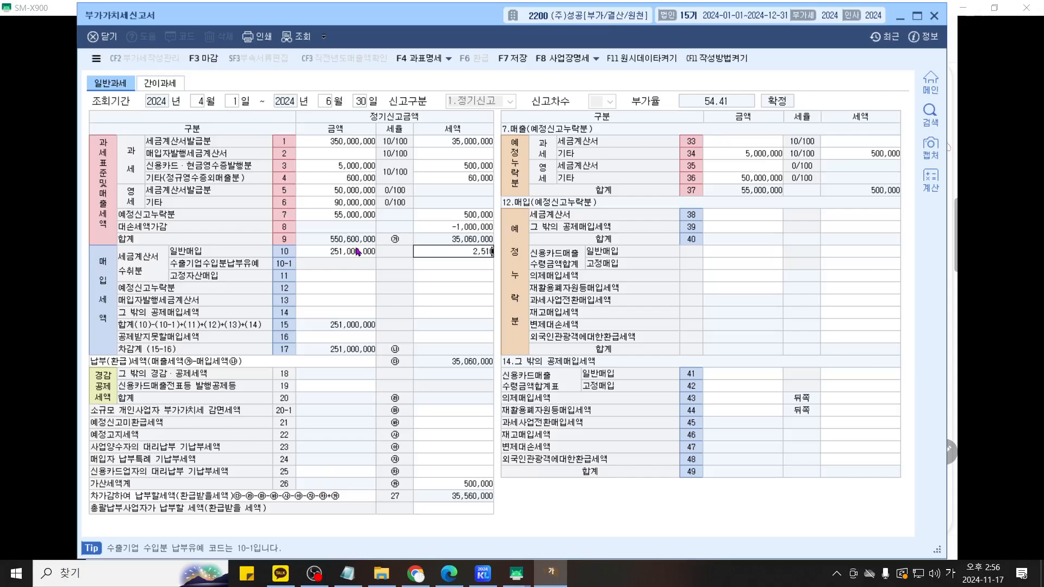
key("Return")
Underline the 고정자산매입 cells in row 11 in a magnified screen-pen view and clear the annotation
key("F9")
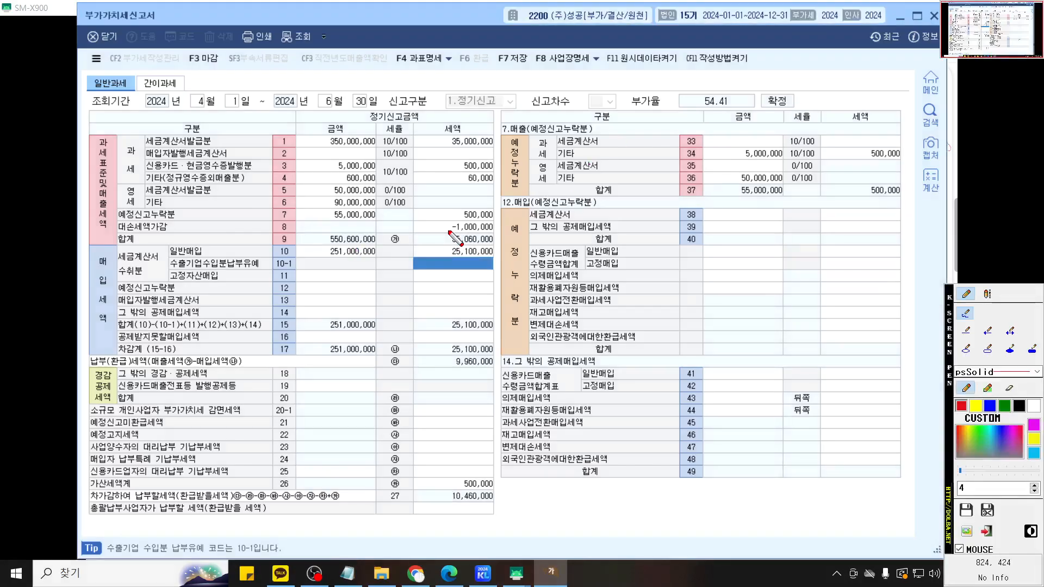
scroll(454, 281, "up", 3)
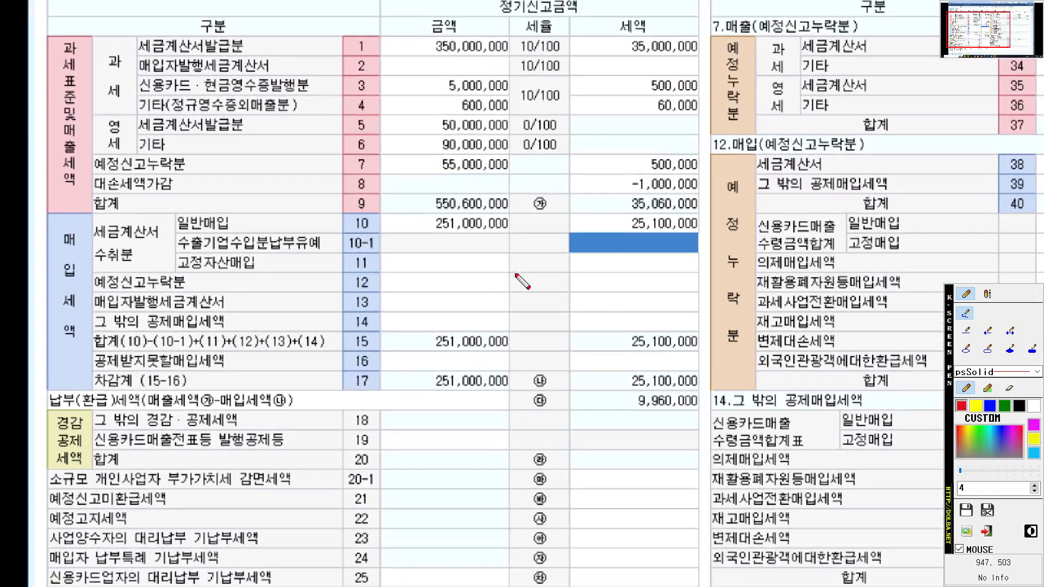
left_click_drag(385, 272, 658, 272)
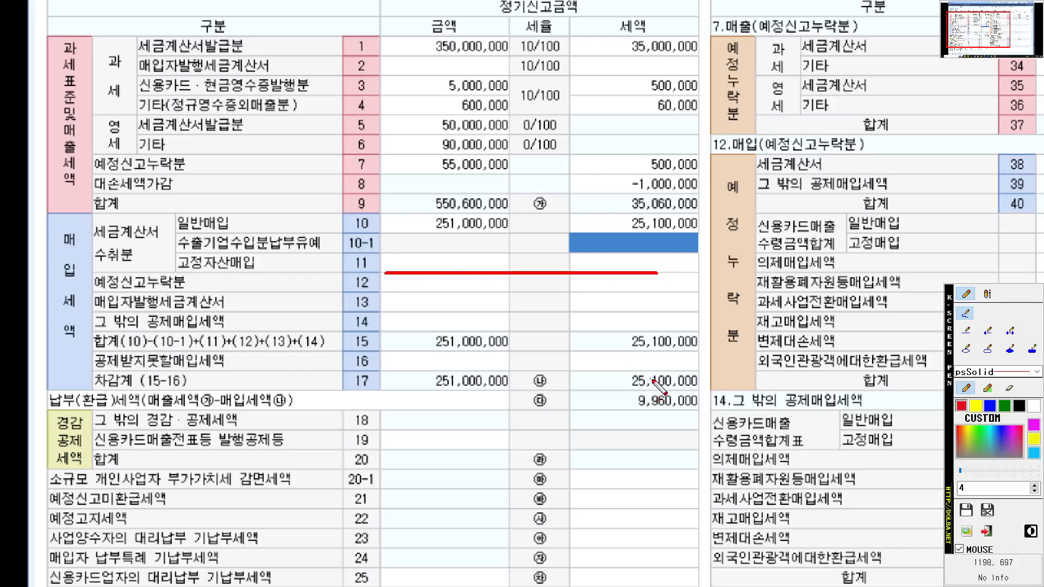
key("Escape")
Check the machinery purchase in the notes document and enter amount 30,000,000 and tax 3,000,000 for 고정자산매입 in row 11 of the 부가가치세신고서
key("Return")
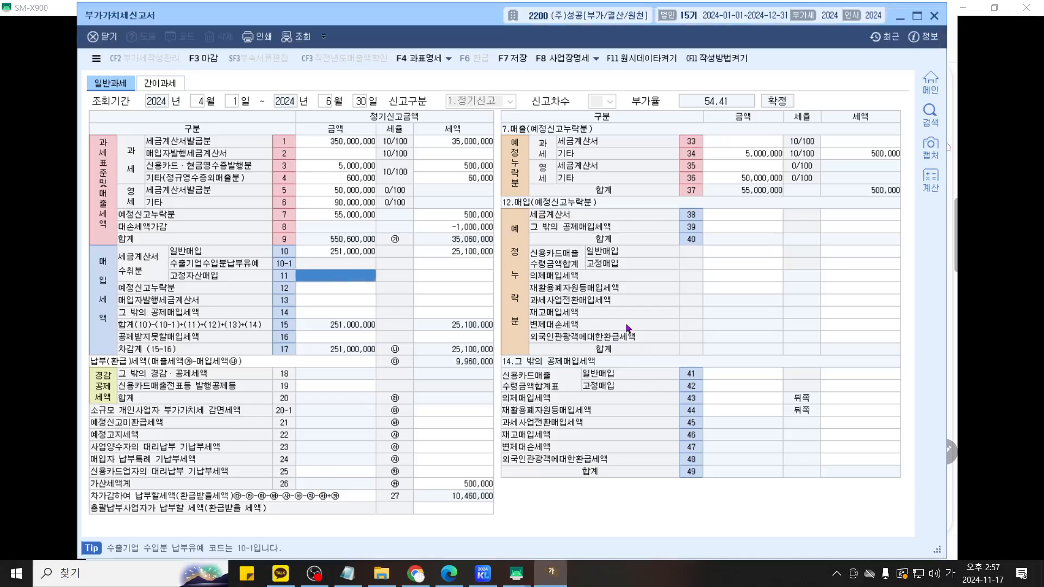
left_click(515, 574)
left_click(609, 521)
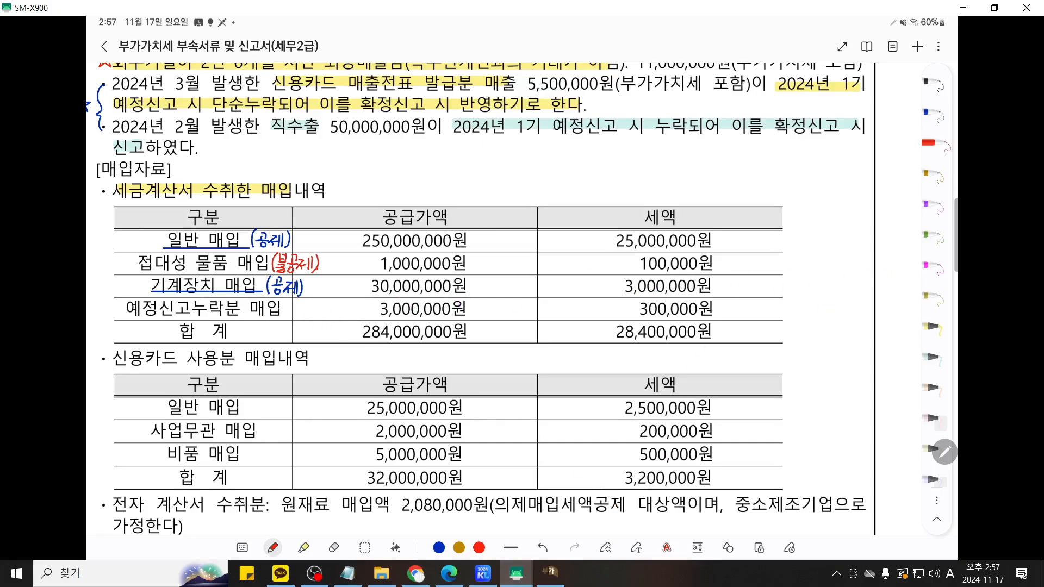
mouse_move(551, 579)
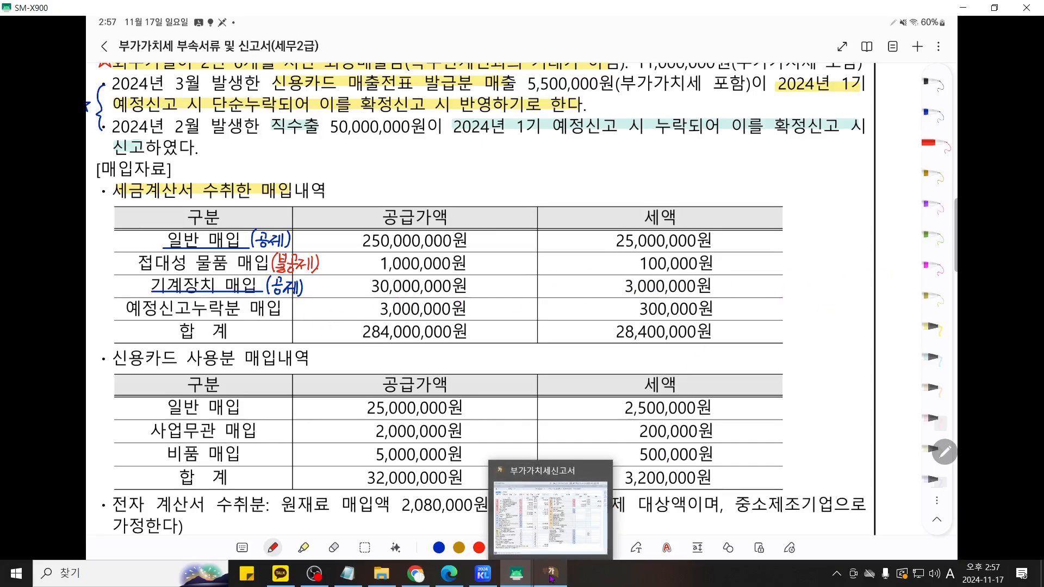
left_click(551, 576)
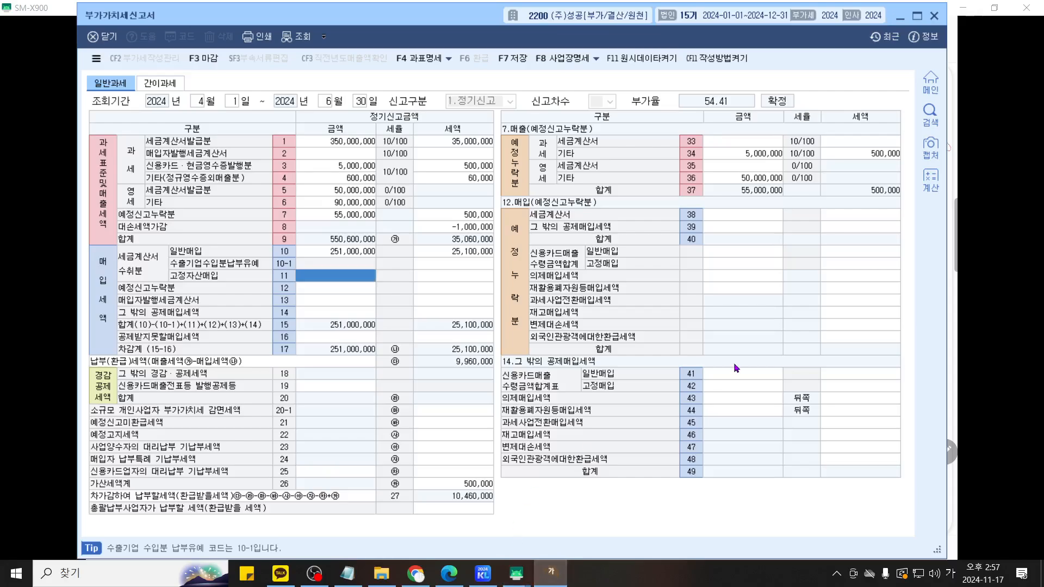
type("30000000")
key("Return")
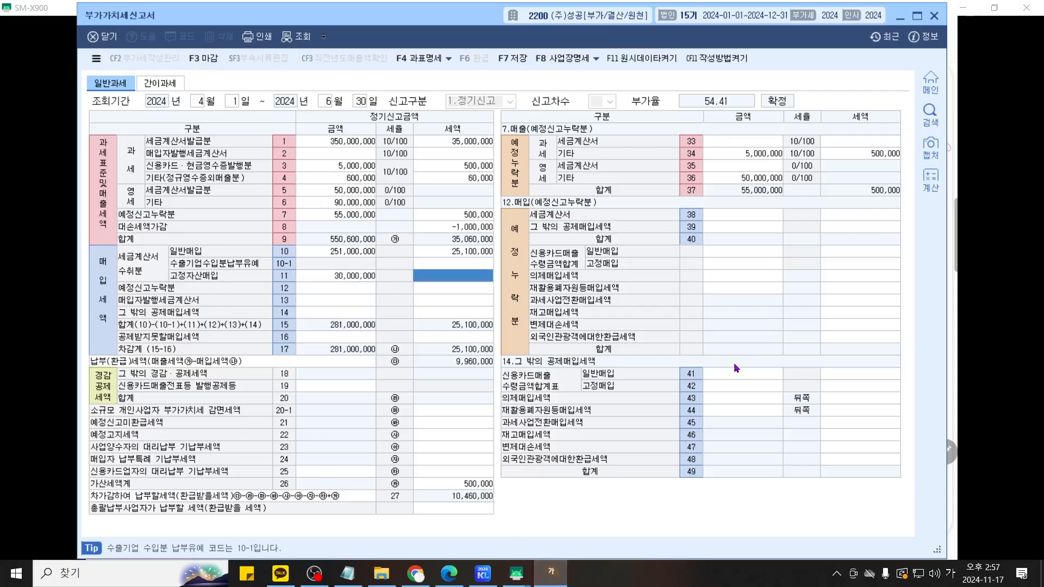
type("3000000")
key("Return")
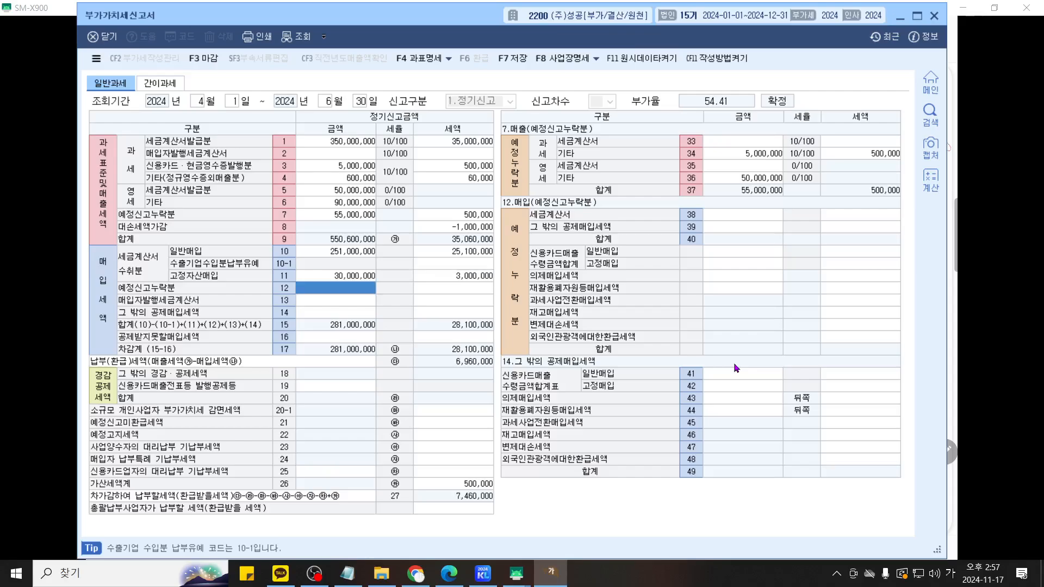
Open the 공제받지못할매입세액 breakdown for row 16 and enter amount 1,000,000 and tax 100,000 for 공제받지못할 매입세액 in row 50
key("ctrl+F12")
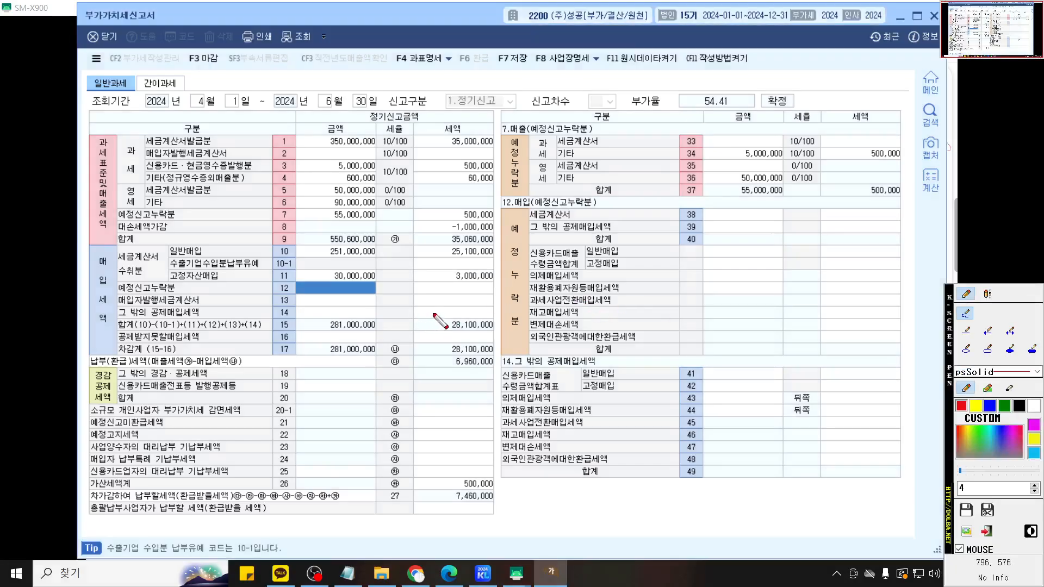
scroll(449, 308, "up", 3)
scroll(454, 307, "down", 3)
scroll(516, 300, "up", 3)
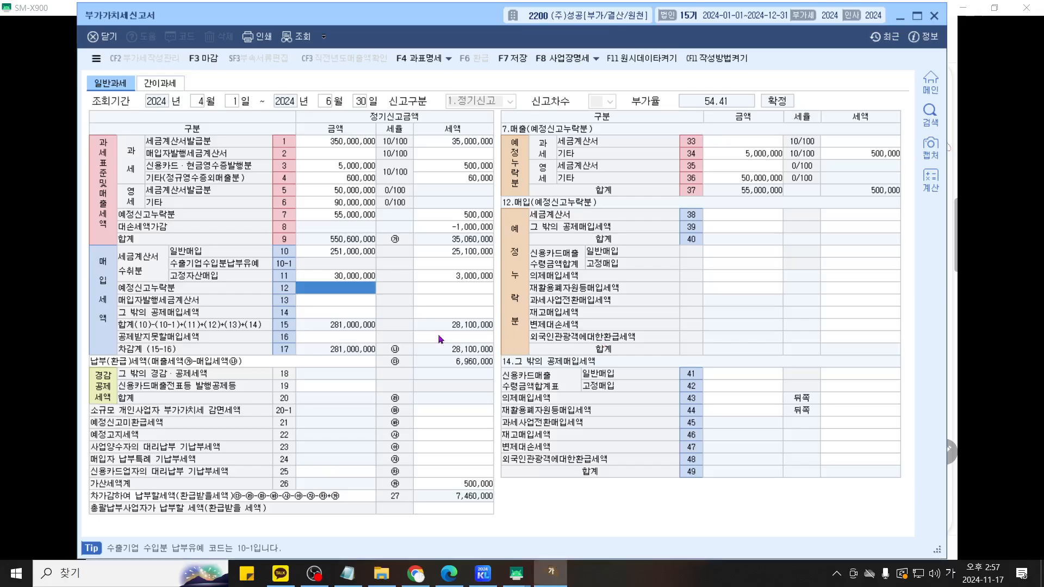
left_click(338, 338)
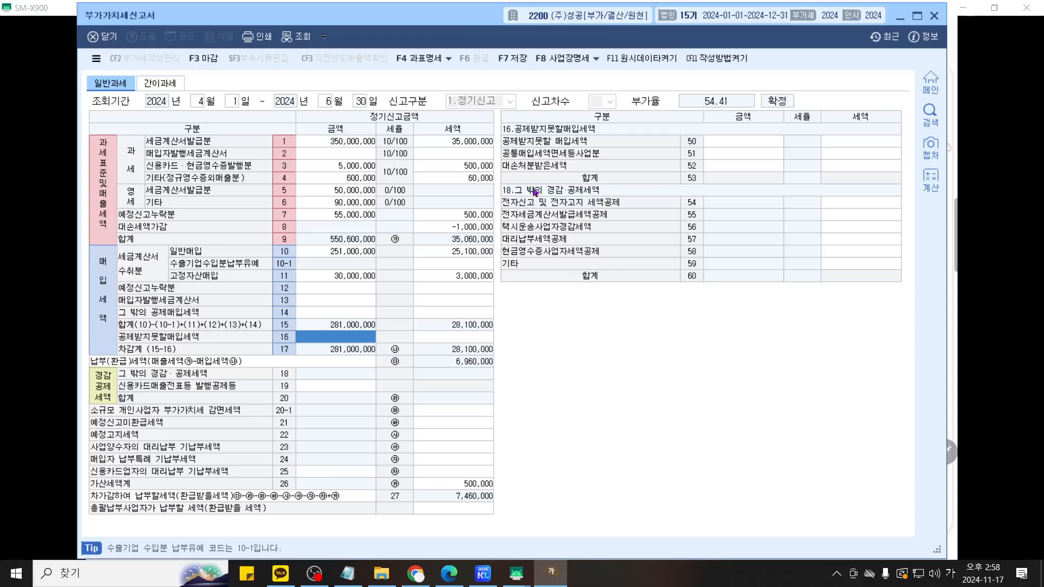
left_click(738, 145)
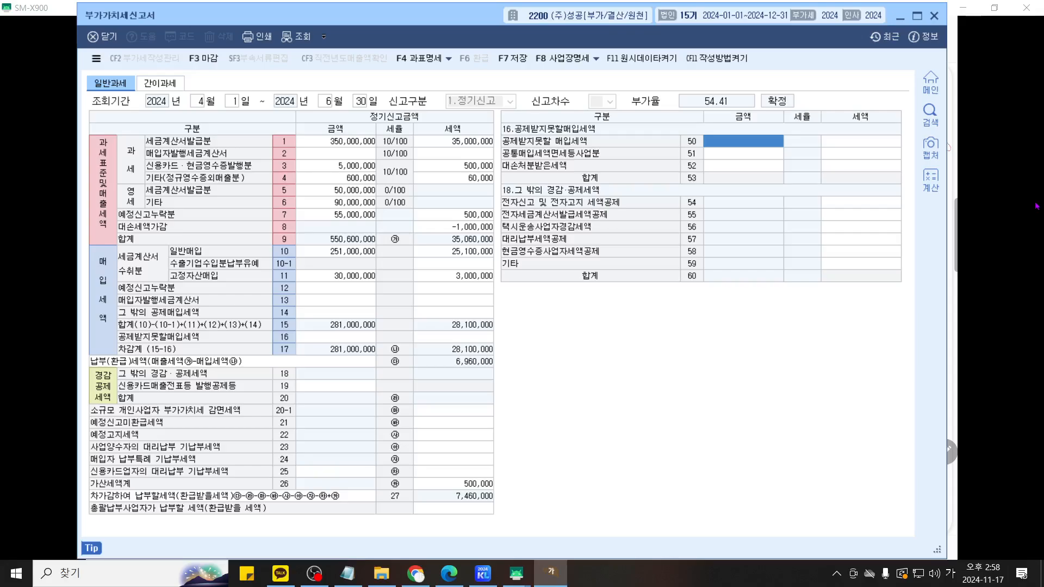
type("1,000,000")
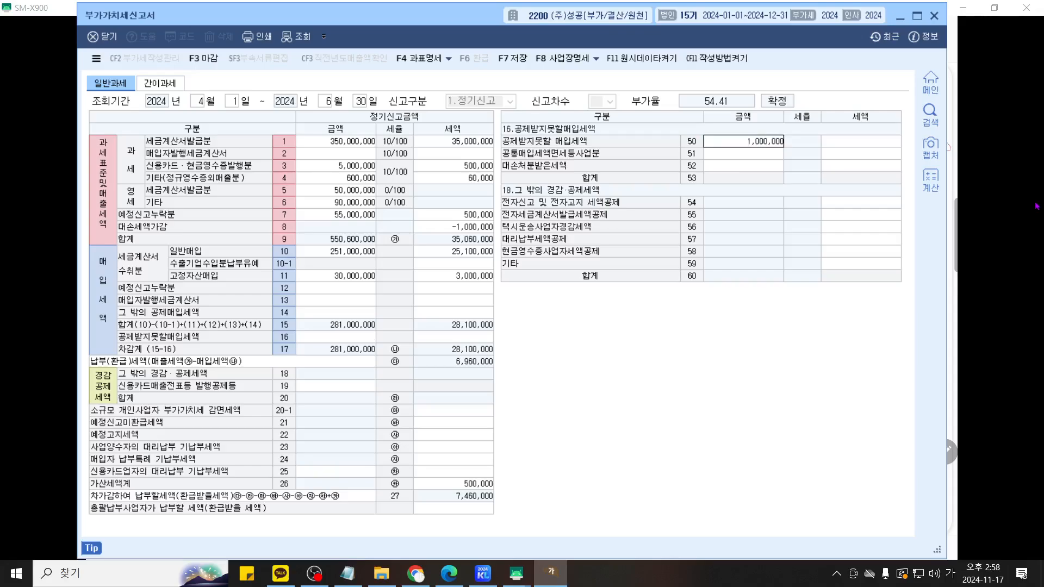
key("Return")
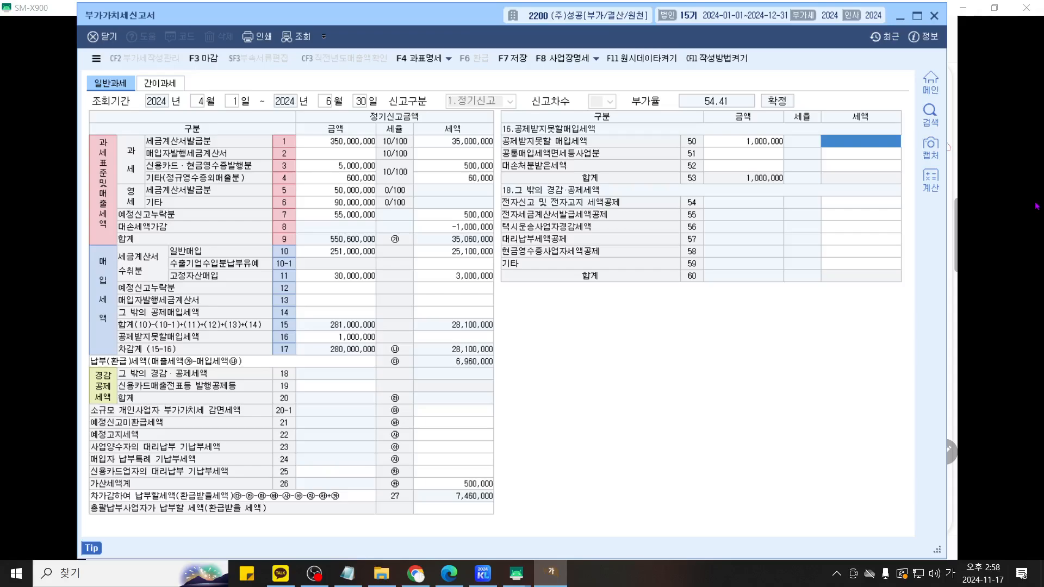
type("1,0")
type("0")
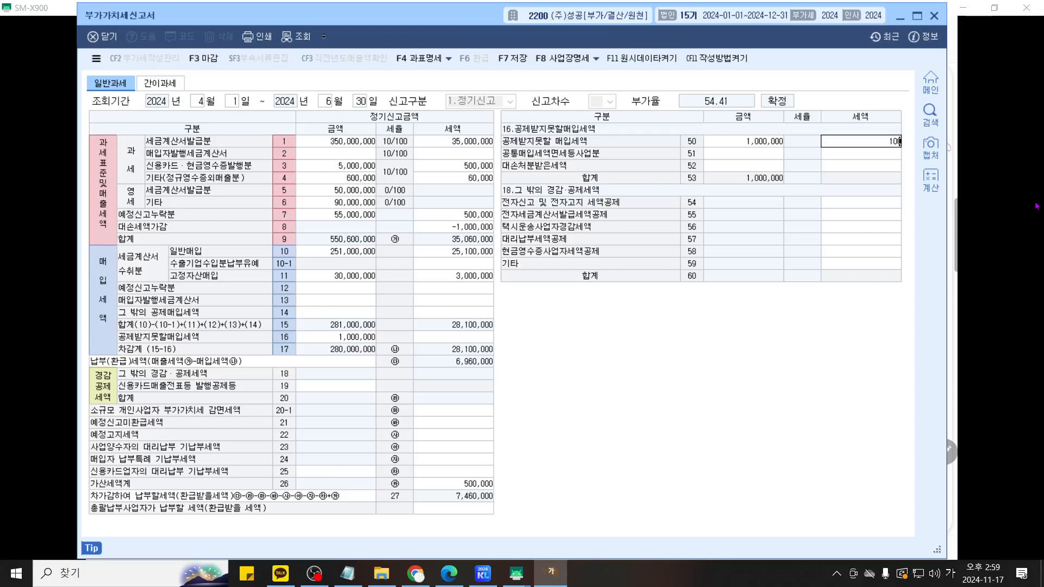
type("0,00")
key("Return")
Underline the row 50 amounts with the screen pen, draw an arrow from them to row 16, and clear the annotations
left_click(947, 446)
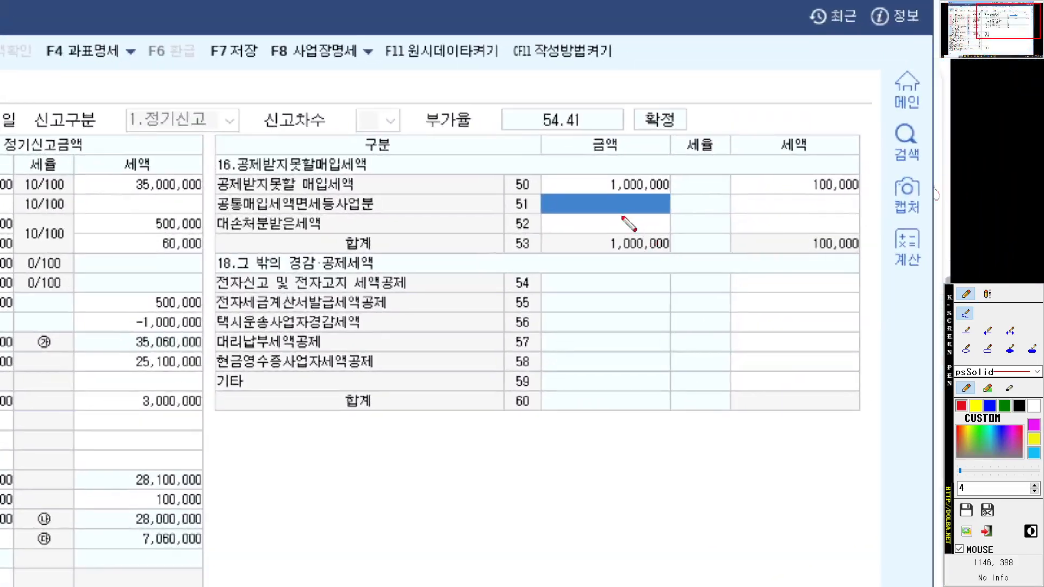
left_click_drag(752, 145, 842, 146)
left_click_drag(787, 192, 939, 192)
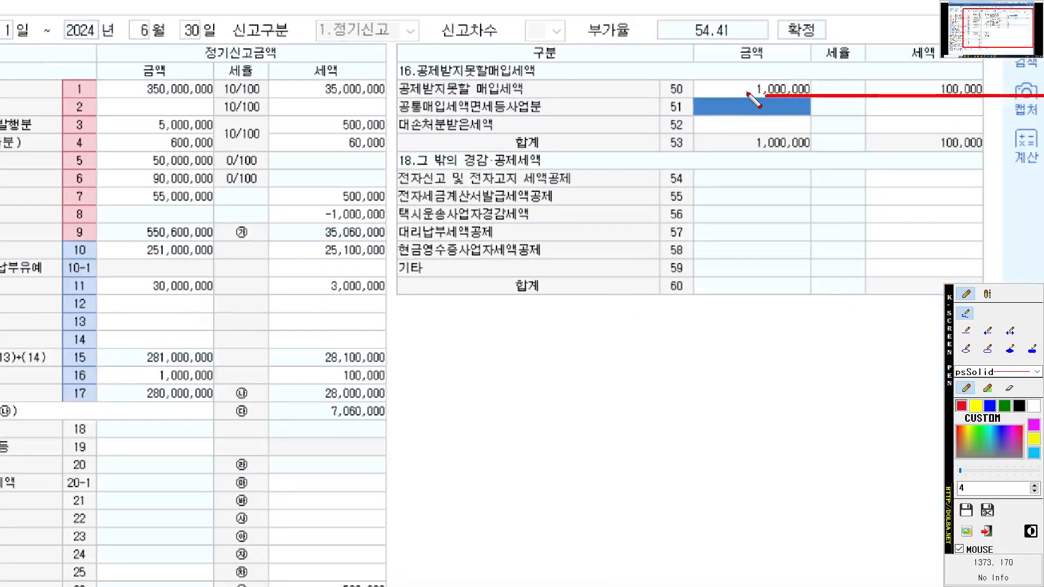
mouse_move(747, 93)
left_mouse_down()
mouse_move(298, 282)
mouse_move(239, 369)
mouse_move(303, 367)
left_mouse_up()
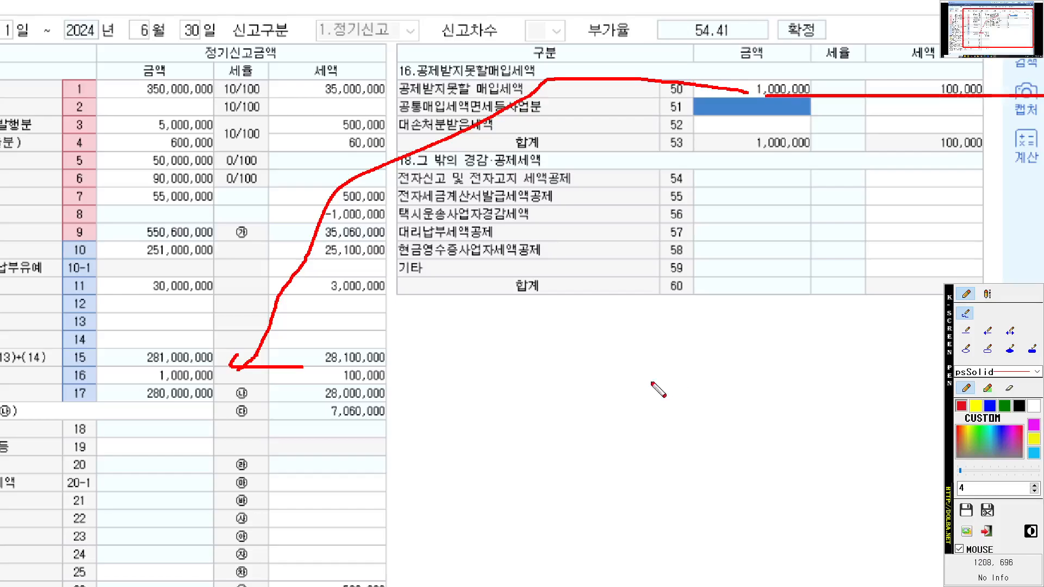
key("Escape")
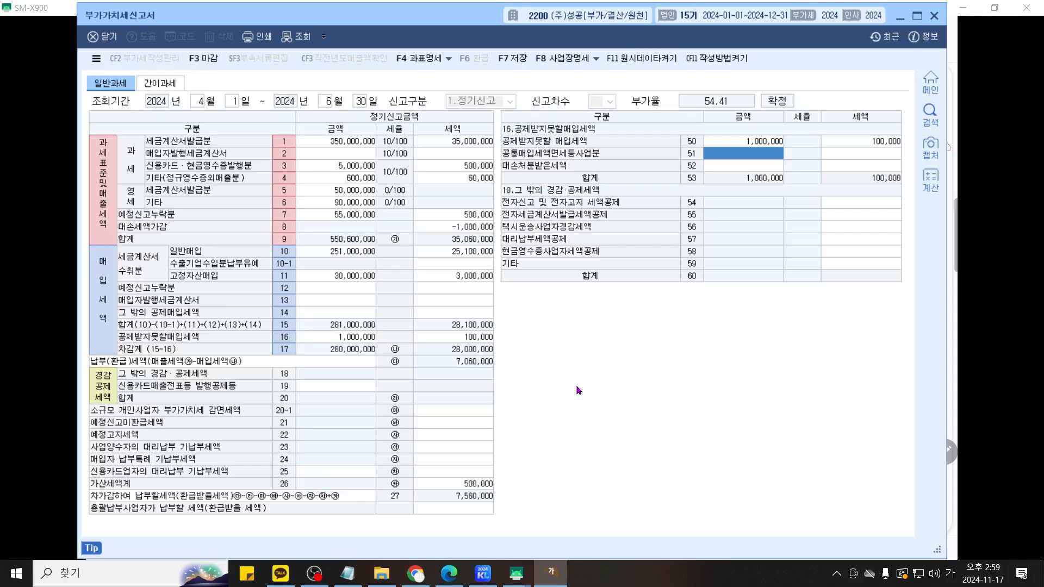
Open the 예정신고누락분 breakdown for row 12 and enter amount 3,000,000 and tax 300,000 for 세금계산서 in row 38
left_click(323, 293)
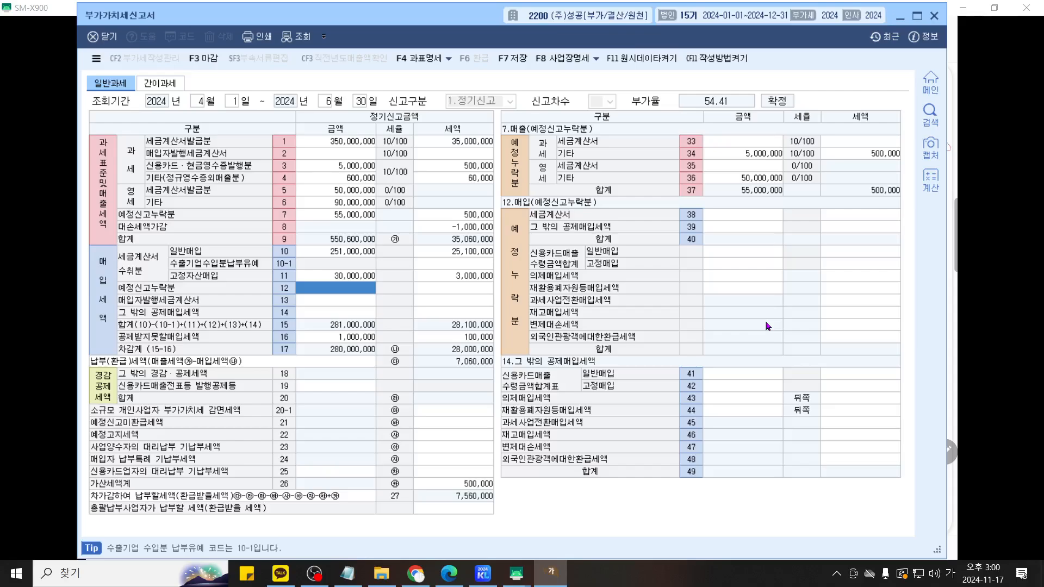
left_click(759, 217)
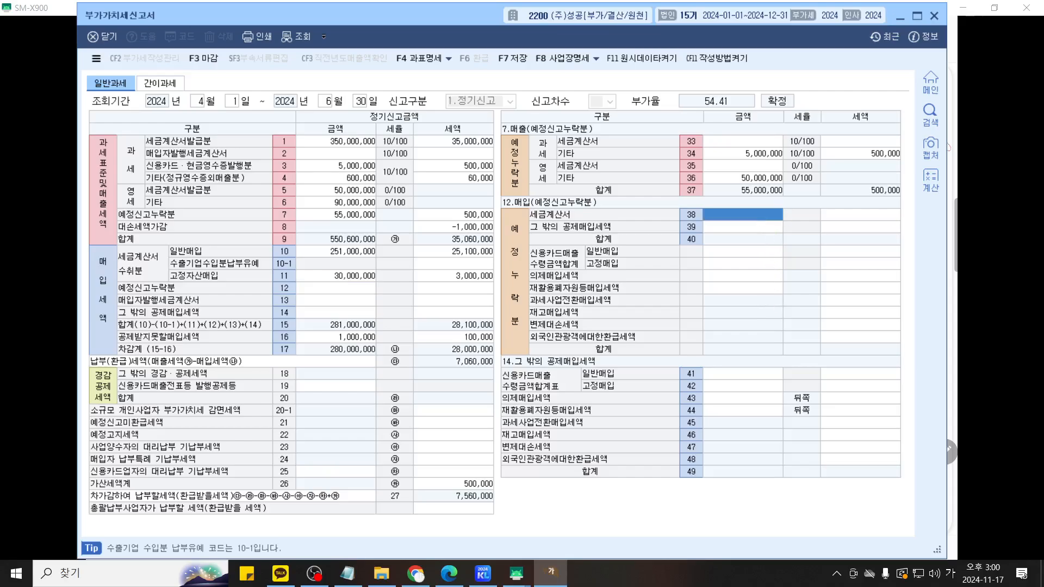
type("3000000")
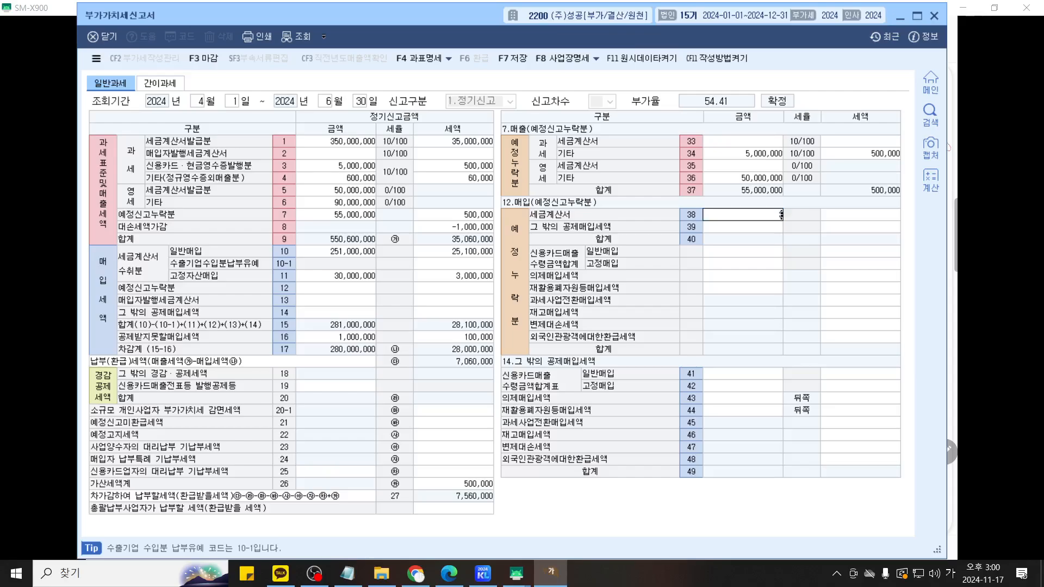
key("Return")
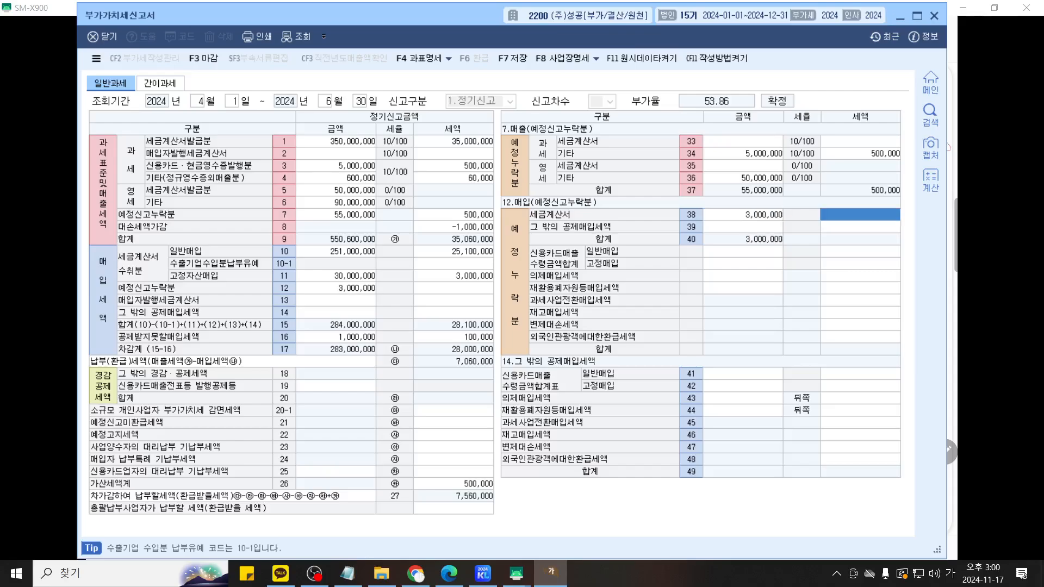
type("3000000")
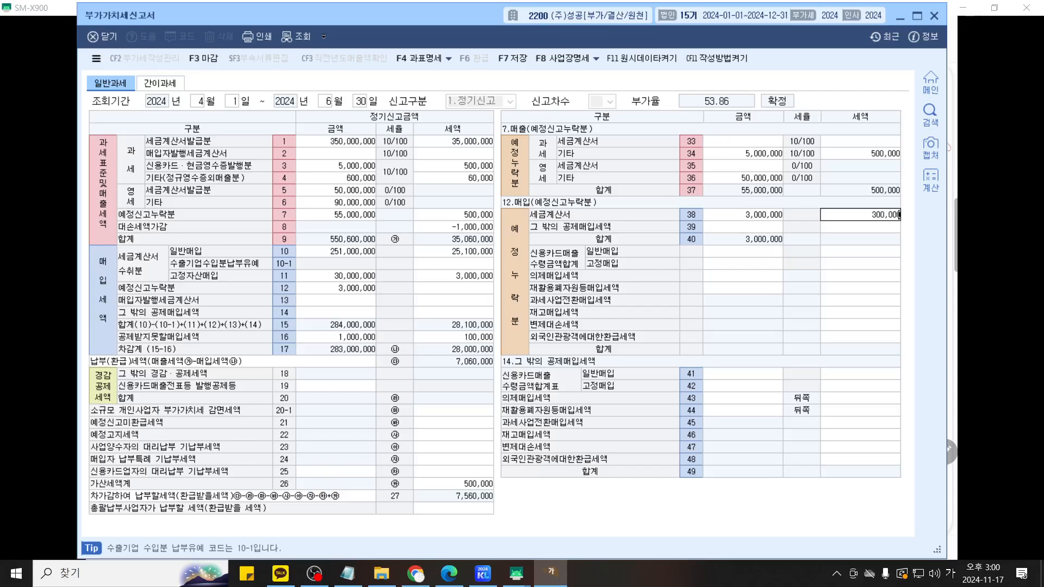
key("Return")
Underline the row 38 amounts in a magnified screen-pen view and clear the annotation
left_click(947, 450)
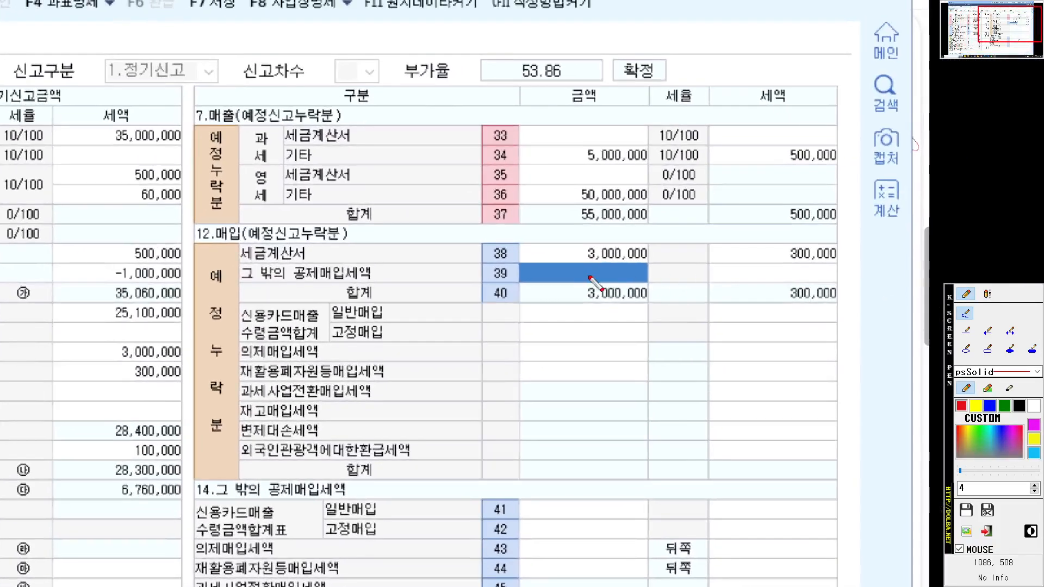
left_click_drag(730, 220, 939, 220)
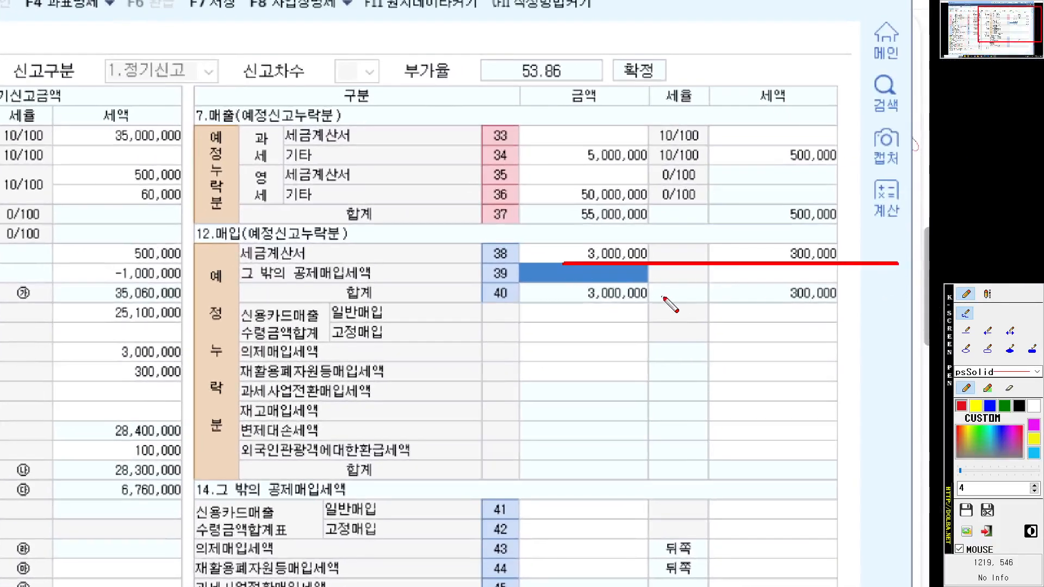
key("Escape")
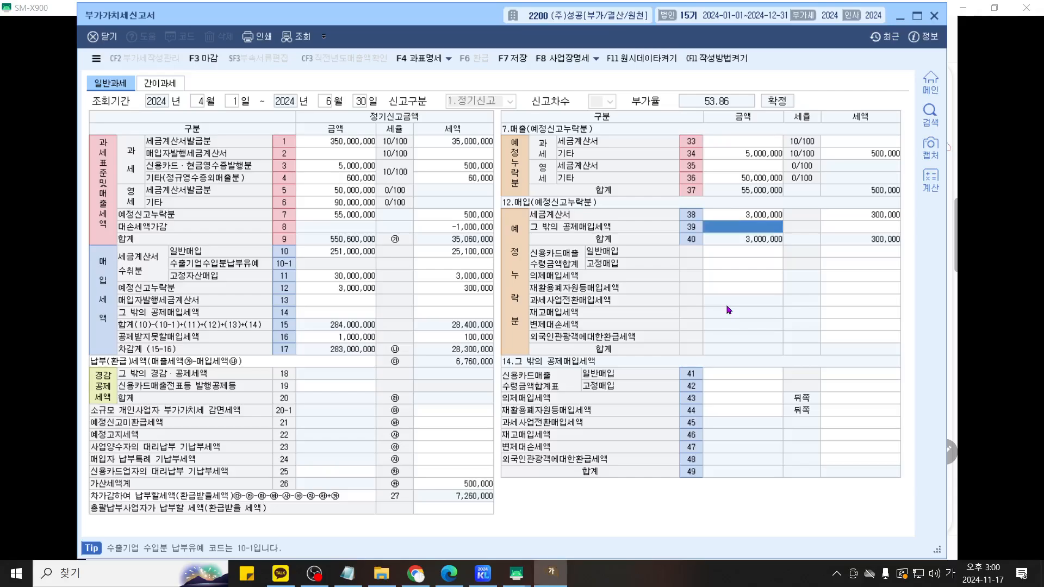
Circle the detail cells below row 40 with the screen pen, draw an arrow to them from row 39, and clear the annotations
key("Return")
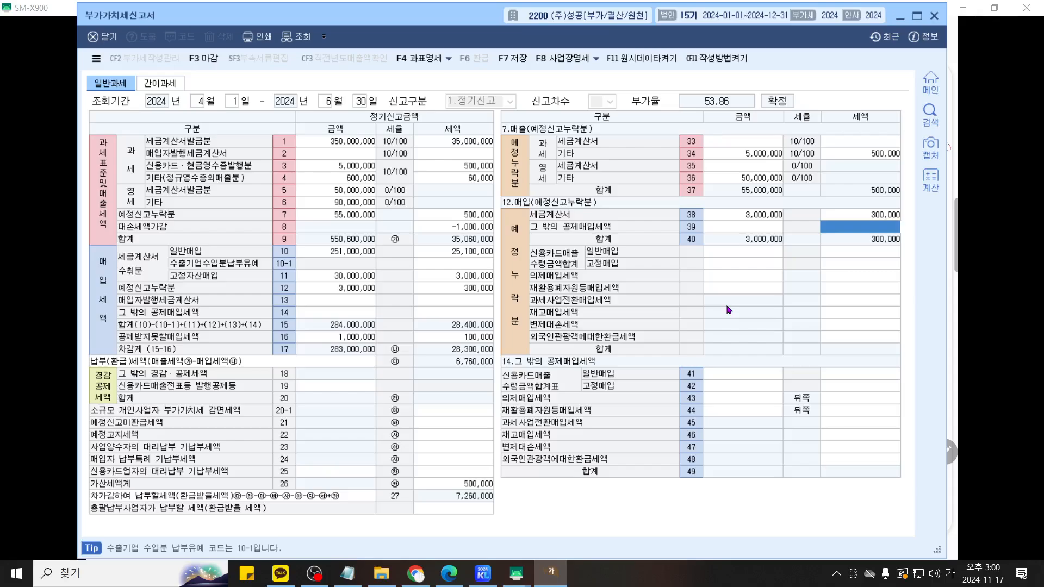
key("ctrl+2")
scroll(626, 341, "up", 6)
left_click_drag(622, 336, 282, 313)
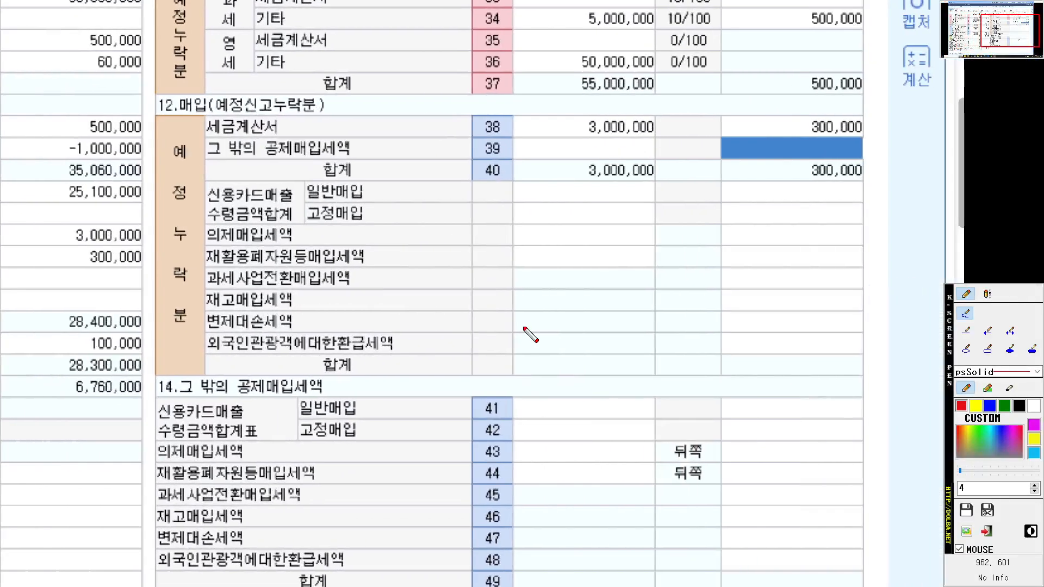
mouse_move(826, 343)
left_mouse_down()
mouse_move(508, 329)
mouse_move(852, 233)
mouse_move(707, 347)
left_mouse_up()
mouse_move(468, 143)
left_mouse_down()
mouse_move(437, 159)
mouse_move(468, 251)
mouse_move(445, 254)
left_mouse_up()
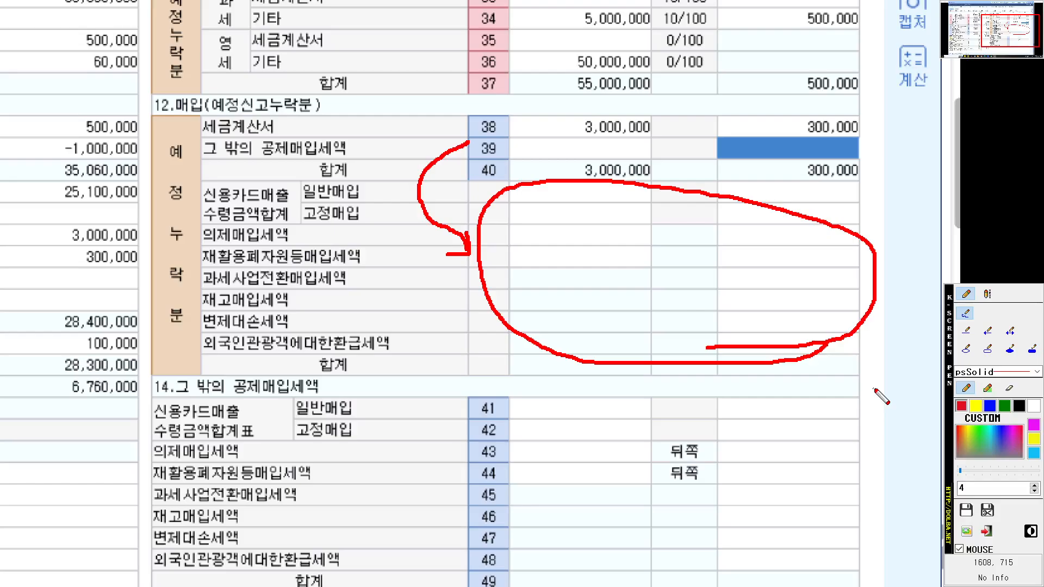
key("Escape")
Switch to the notes document and highlight 신용카드 사용분 in yellow in the card purchases heading
left_click(516, 573)
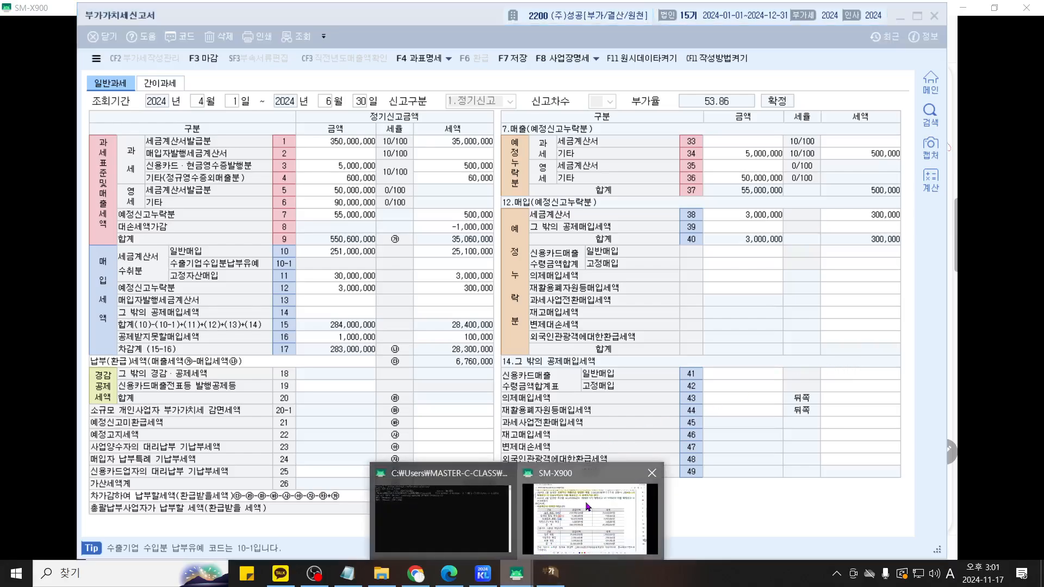
left_click(587, 507)
scroll(624, 411, "down", 3)
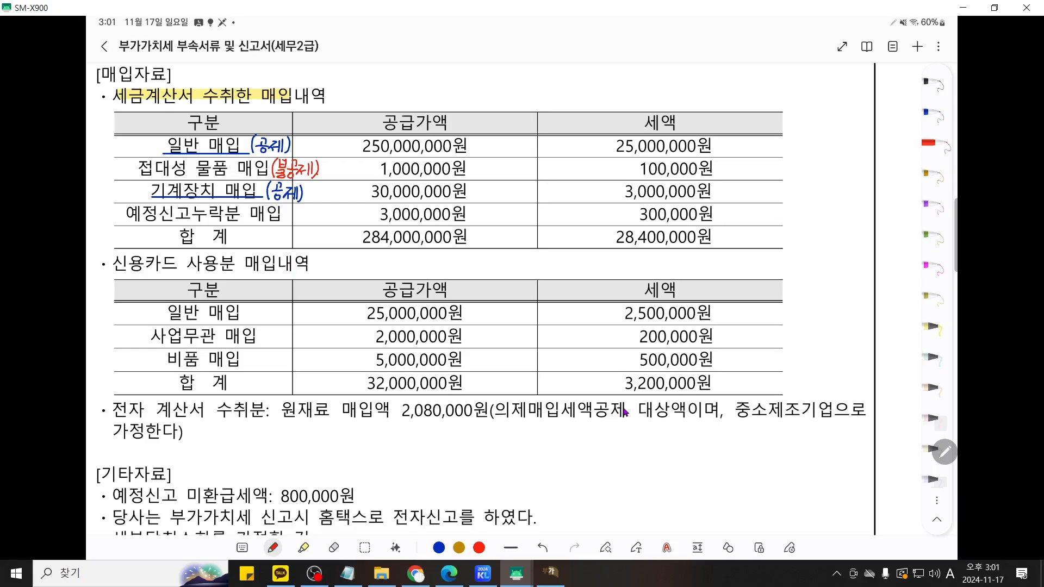
left_click(932, 329)
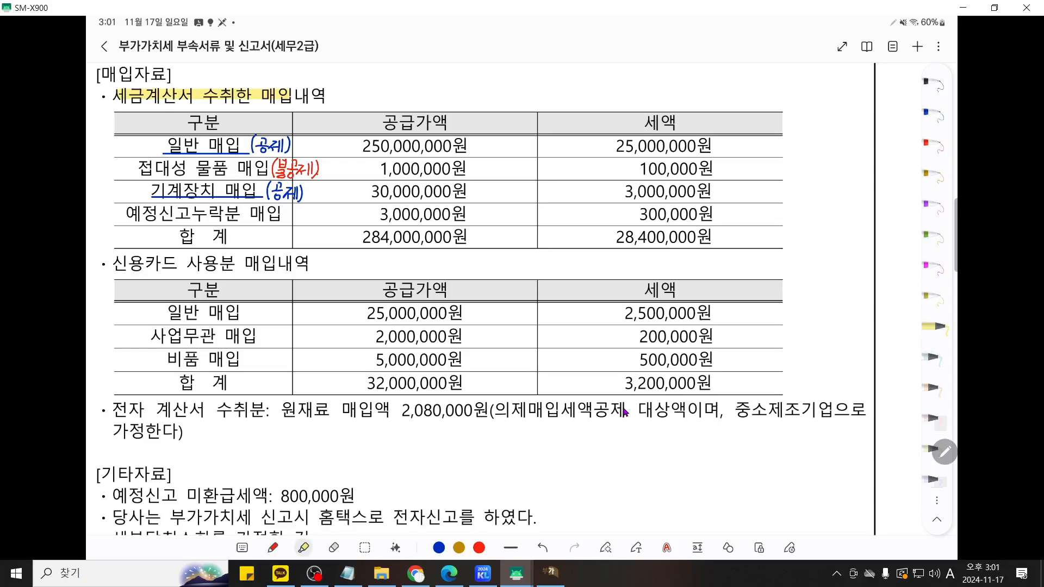
left_click_drag(114, 265, 217, 264)
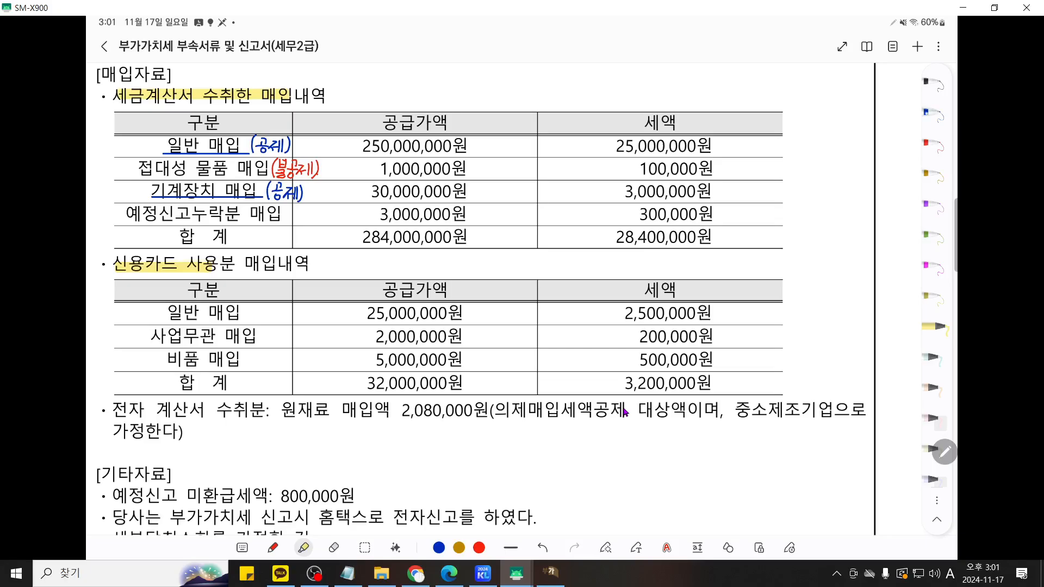
Handwrite (공제만 입력) in blue beside the 신용카드 사용분 매입내역 heading, mark its purchase rows 공제 or 불공, and return to the 부가가치세신고서
left_click(932, 113)
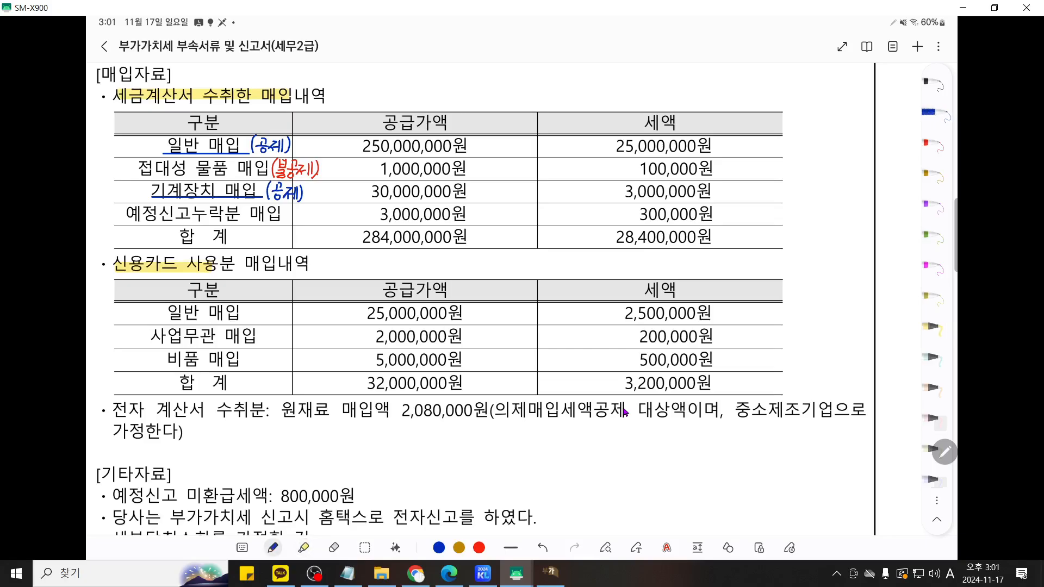
mouse_move(320, 258)
left_mouse_down()
mouse_move(317, 273)
mouse_move(335, 264)
left_mouse_up()
left_click_drag(329, 264, 327, 265)
mouse_move(337, 259)
left_mouse_down()
mouse_move(337, 268)
mouse_move(348, 263)
left_mouse_up()
left_click_drag(348, 257, 351, 271)
mouse_move(354, 256)
left_mouse_down()
mouse_move(367, 270)
mouse_move(381, 257)
left_mouse_up()
mouse_move(387, 253)
left_mouse_down()
mouse_move(385, 273)
mouse_move(397, 265)
mouse_move(407, 273)
left_mouse_up()
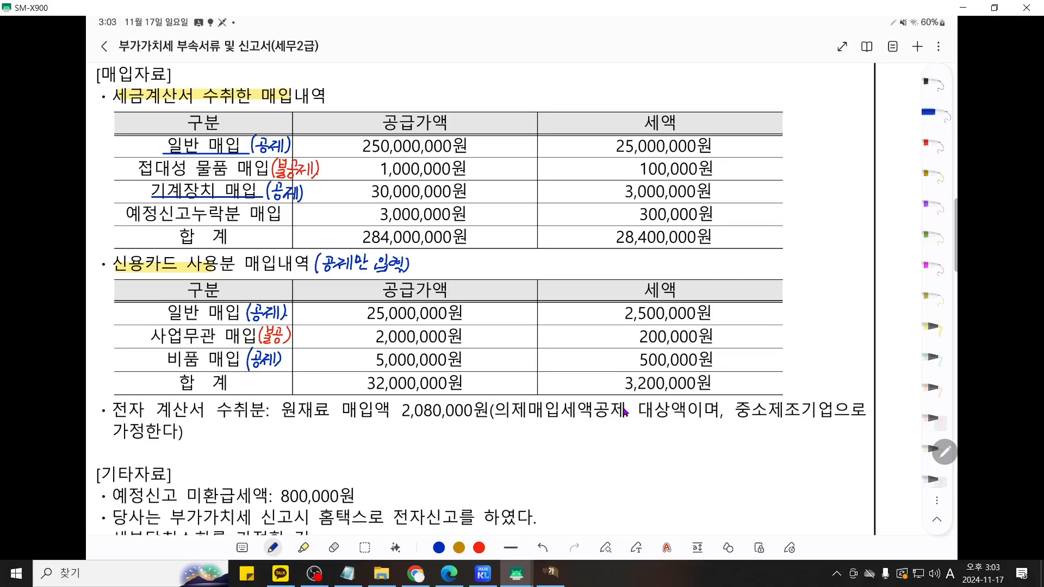
left_click(559, 577)
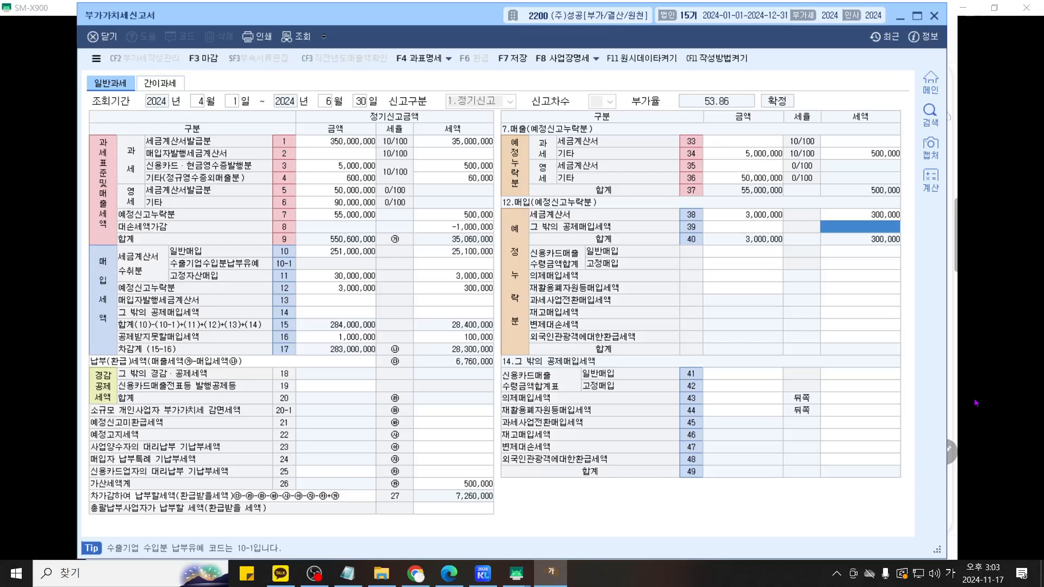
Enter 25,000,000 with tax 2,500,000 for 신용카드매출 수령금액합계표 일반매입 (row 41) in the row 14 detail
left_click(344, 313)
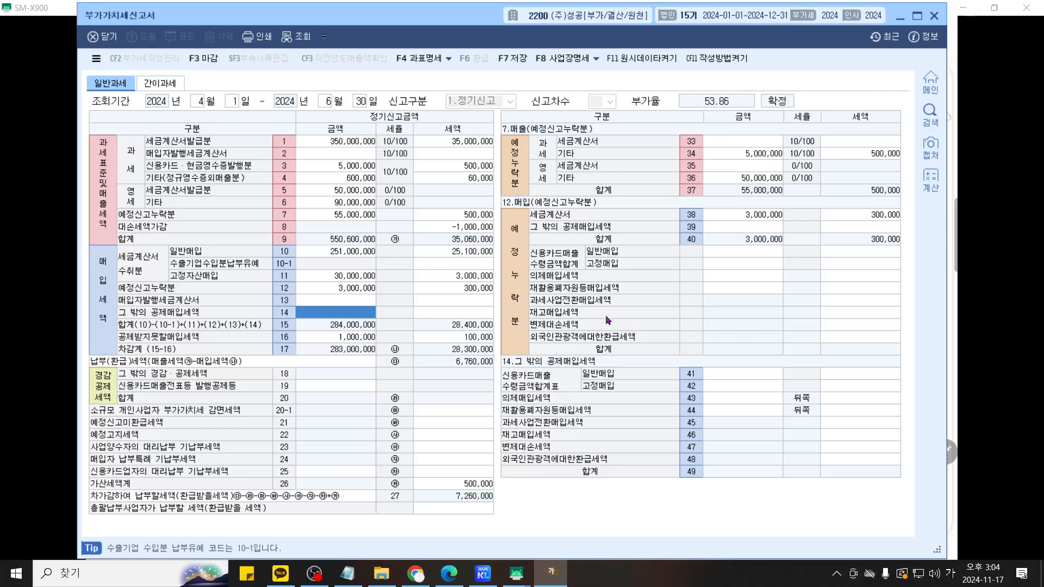
left_click(733, 373)
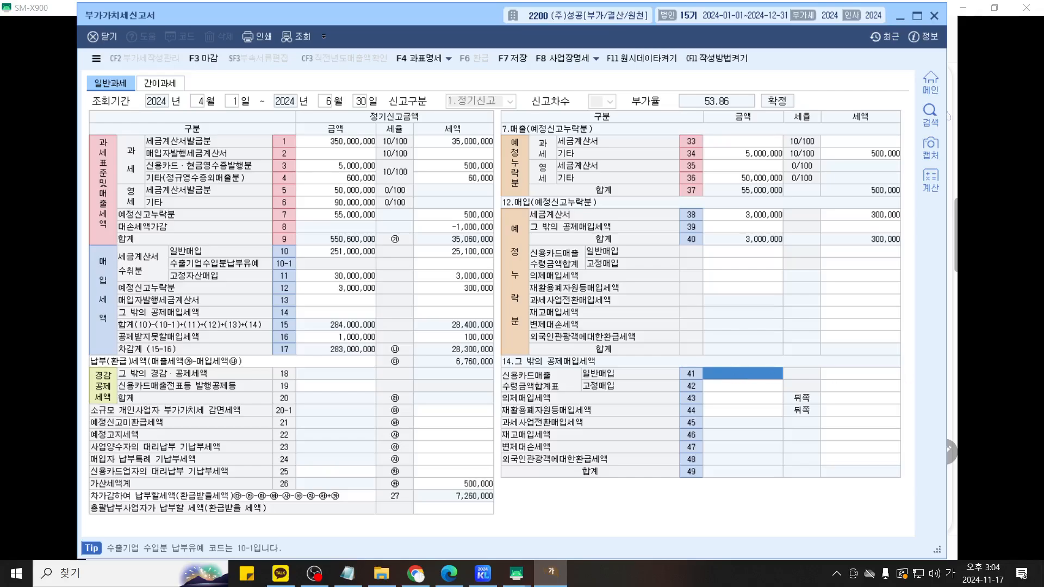
type("25")
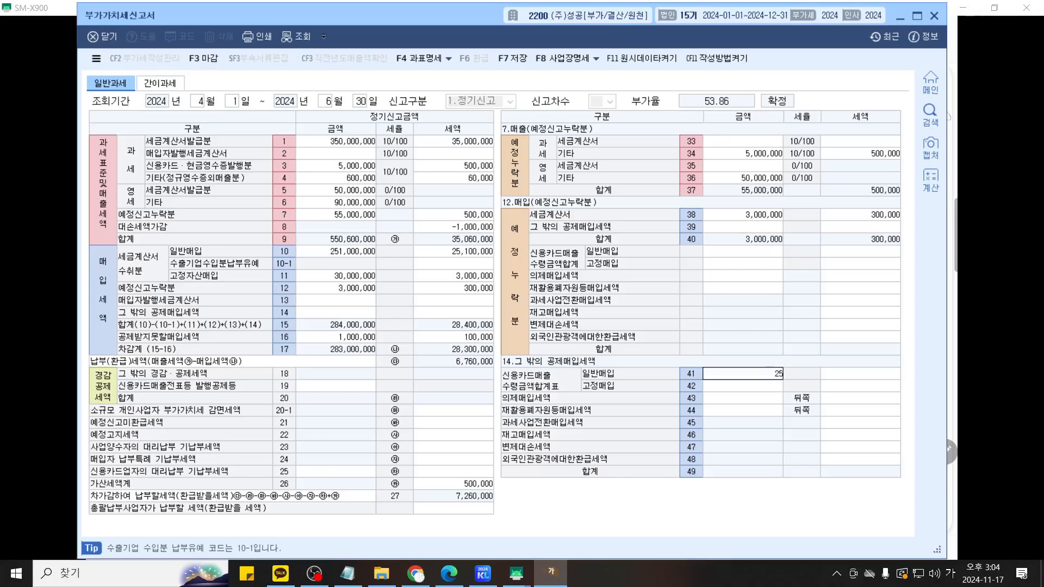
type("000")
key("Return")
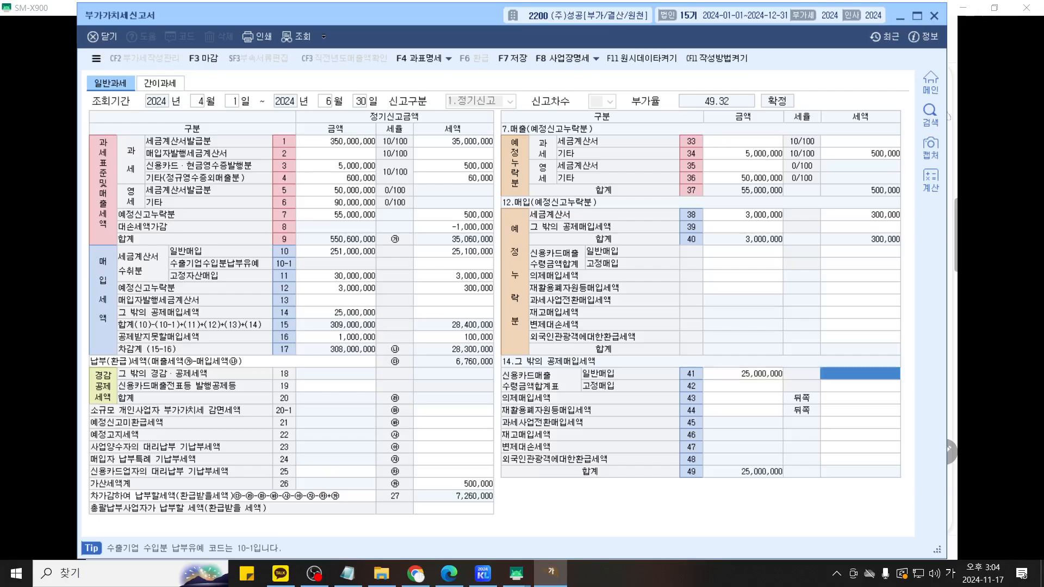
type("25,00")
type("0,00")
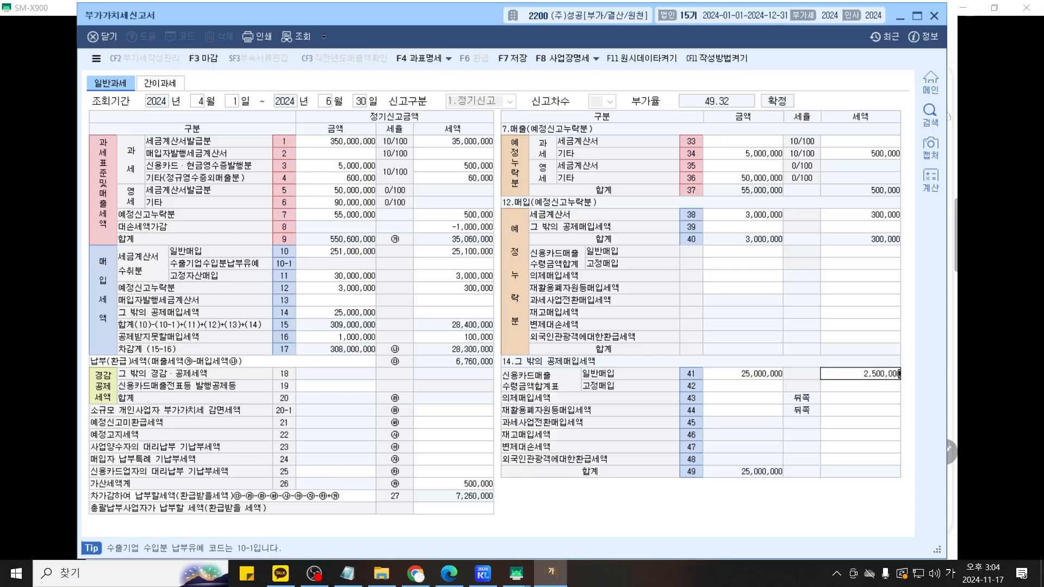
key("Return")
Enter 5,000,000 with tax 500,000 for 신용카드매출 수령금액합계표 고정매입 (row 42)
key("ctrl+2")
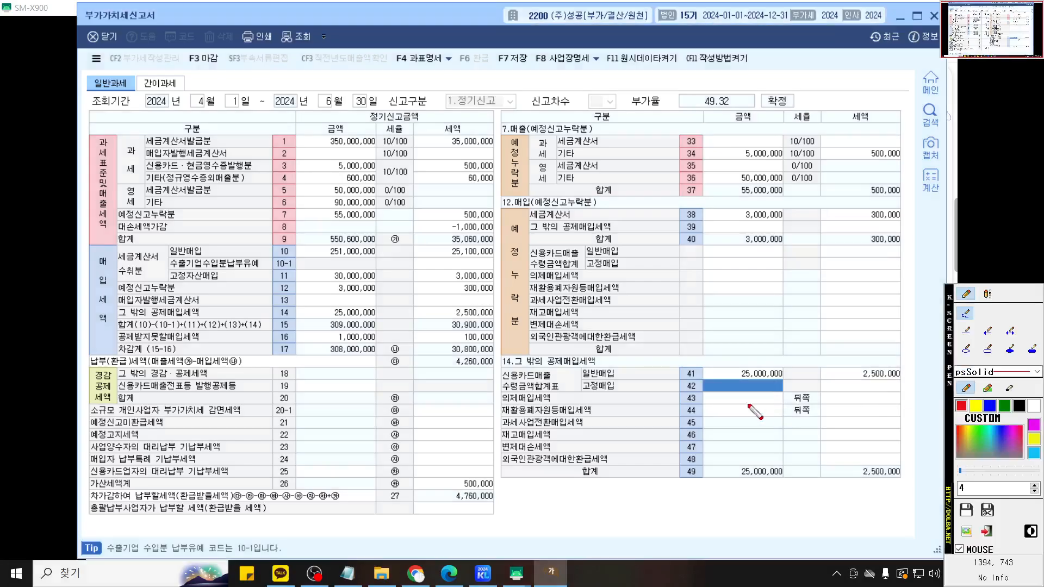
scroll(747, 404, "up", 6)
left_click_drag(713, 371, 643, 358)
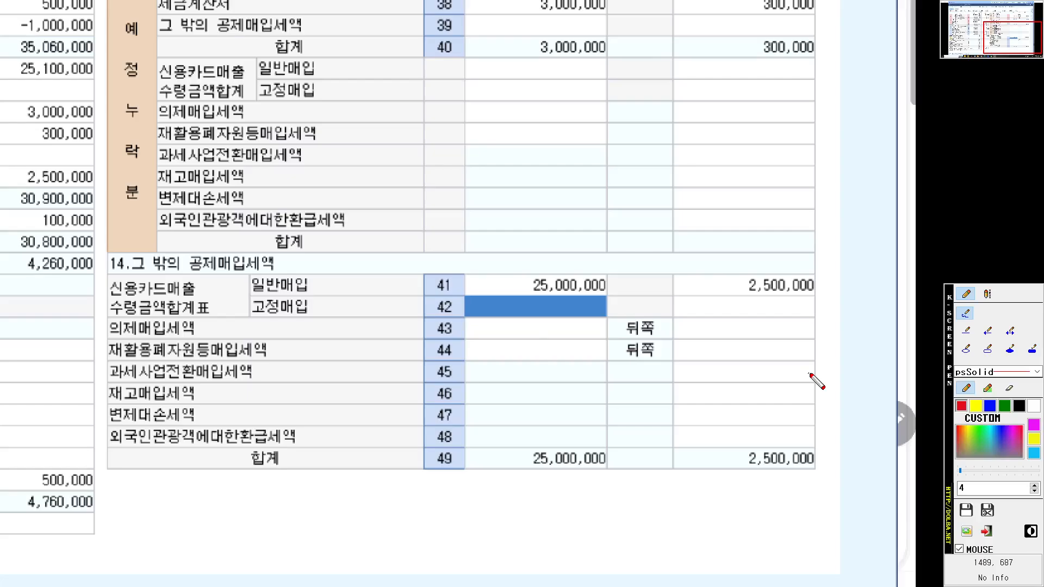
key("Escape")
type("5000000")
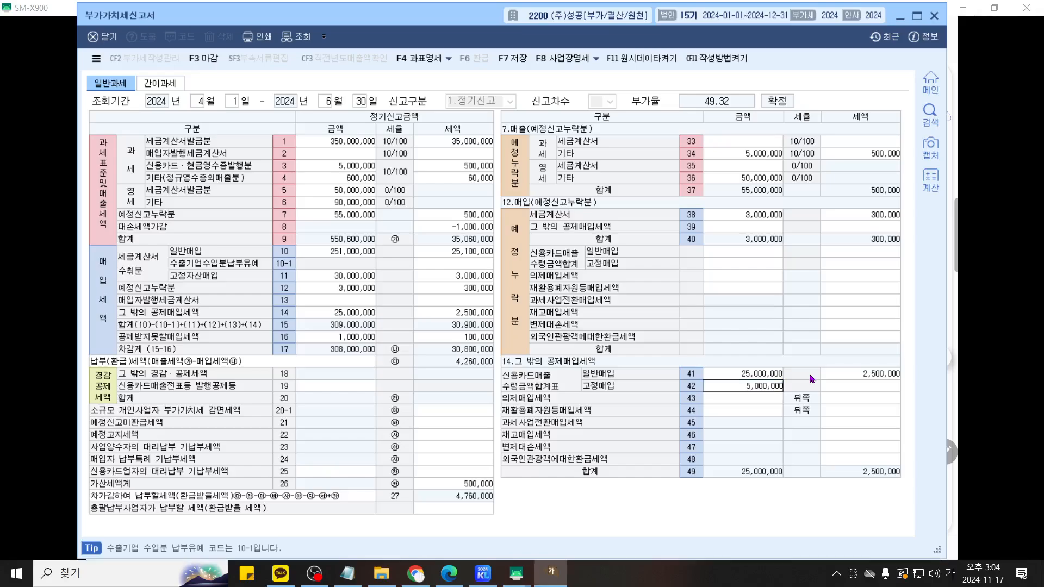
key("Return")
type("500")
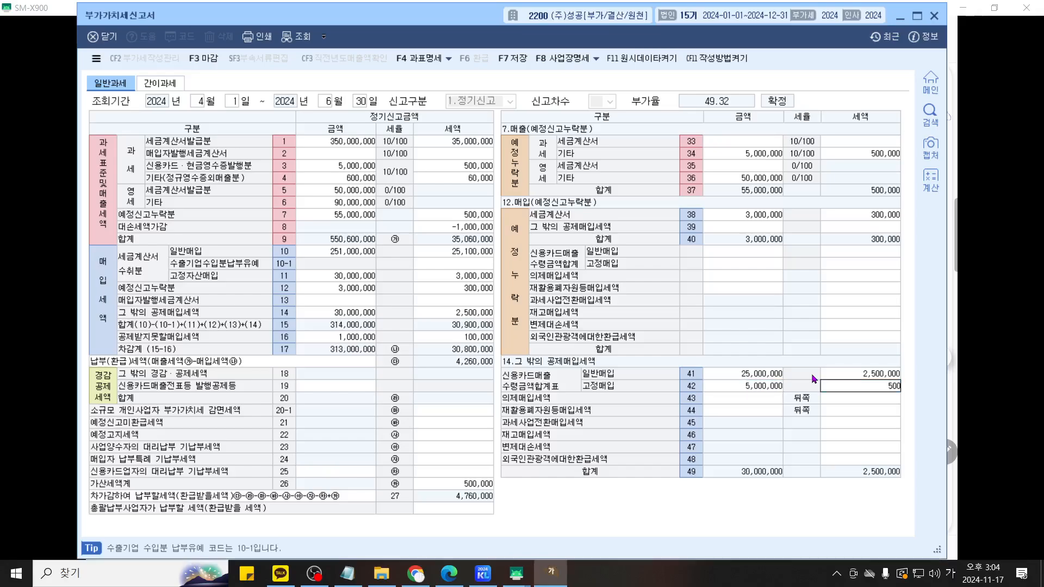
type(",000")
key("Return")
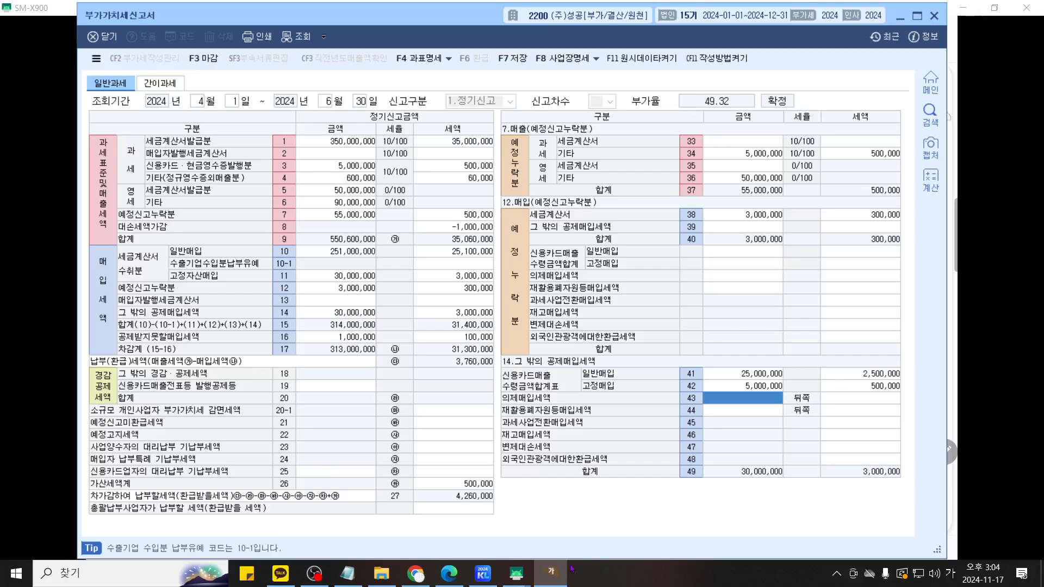
Check the card purchase rows in the notes document against the return's 공제받지못할매입세액 detail, and go back to the notes
left_click(516, 573)
left_click(592, 534)
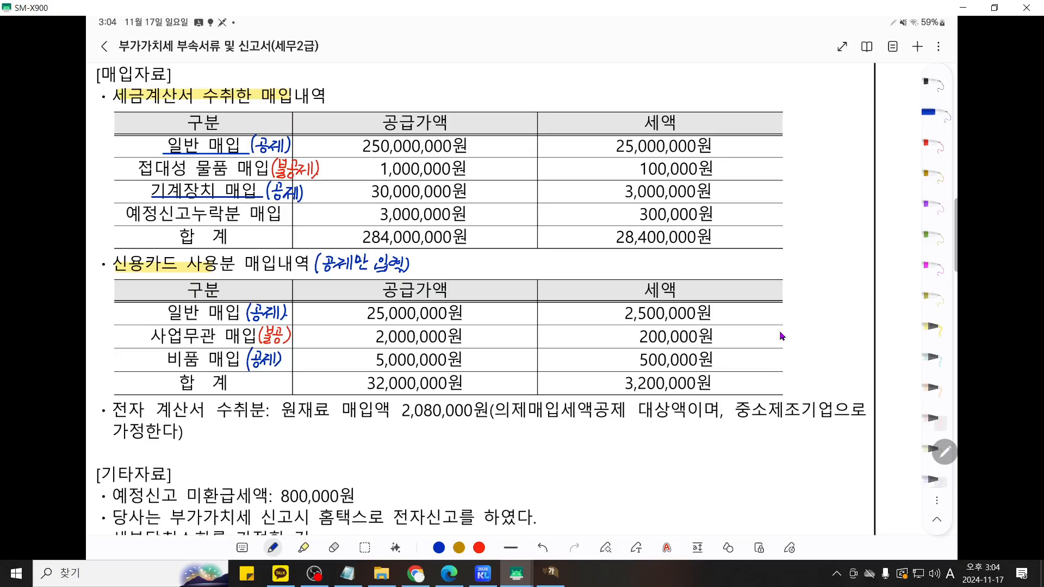
left_click(550, 576)
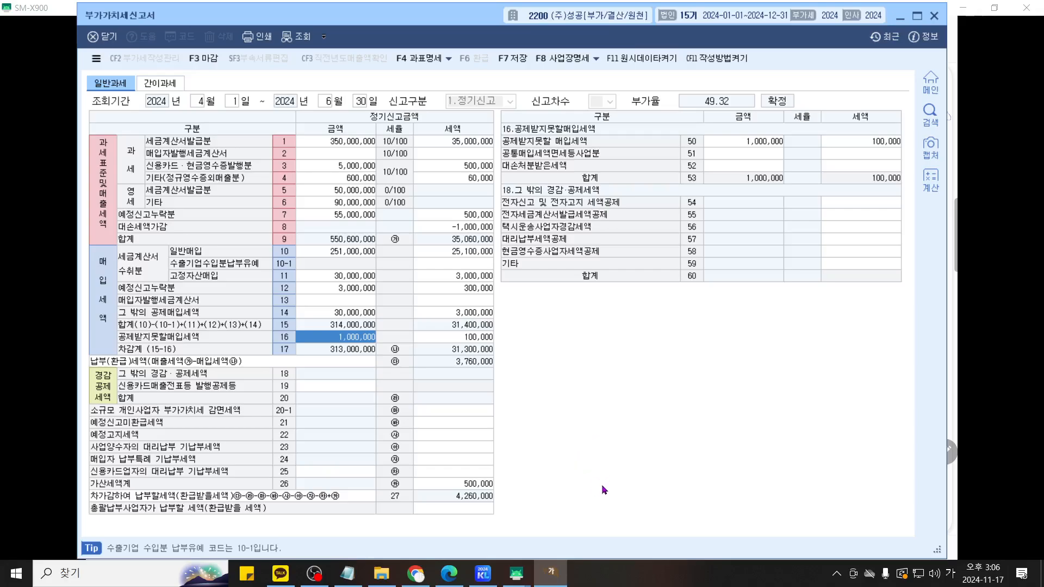
left_click(517, 573)
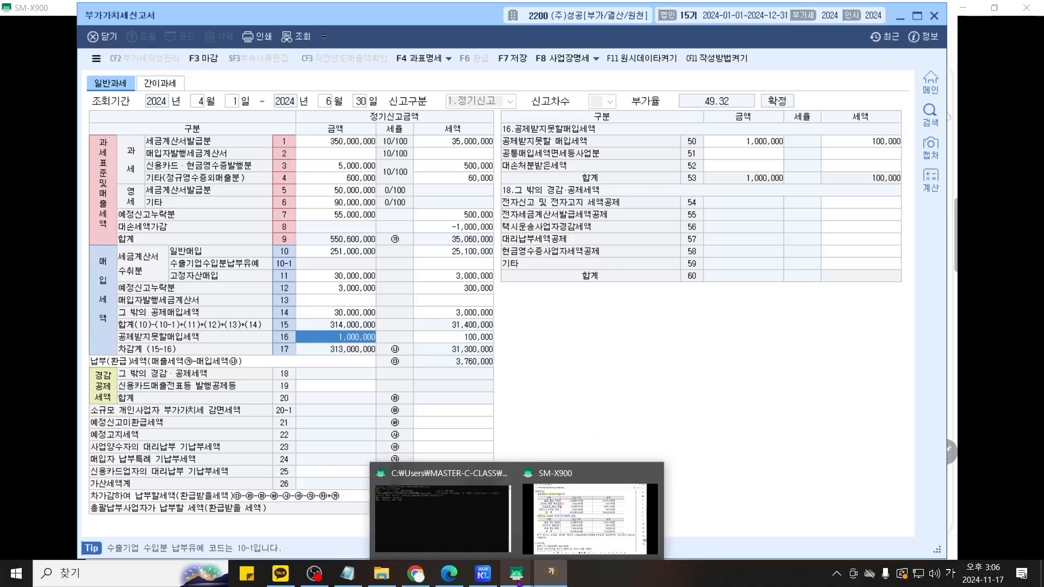
left_click(582, 527)
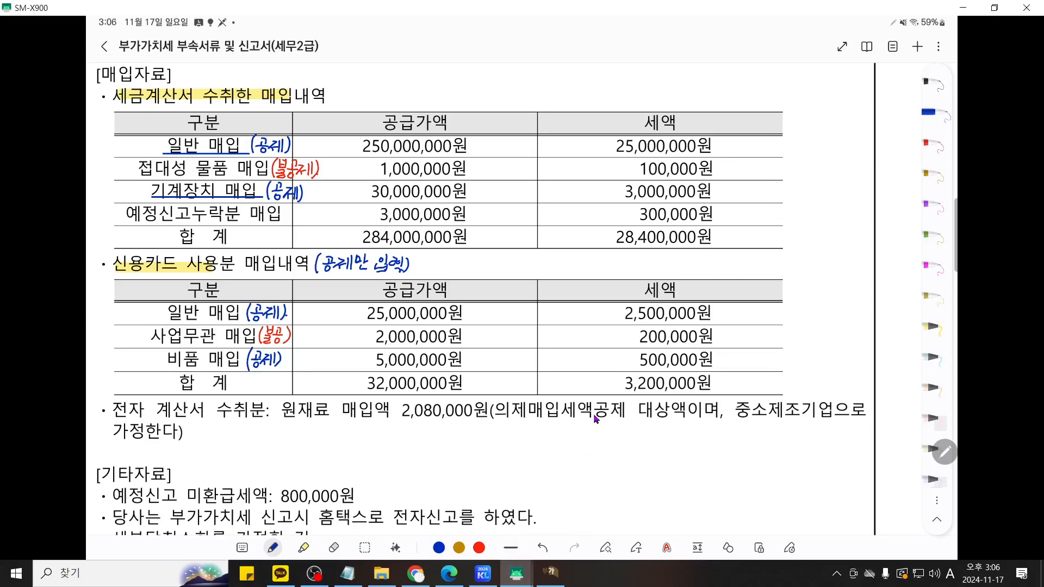
Highlight in yellow 계산서 수취분, 원재료 매입액 2,080,000원, 의제매입세액공제 대상 and 중소제조기업으로 가정한다 in the electronic invoice item
scroll(594, 417, "down", 3)
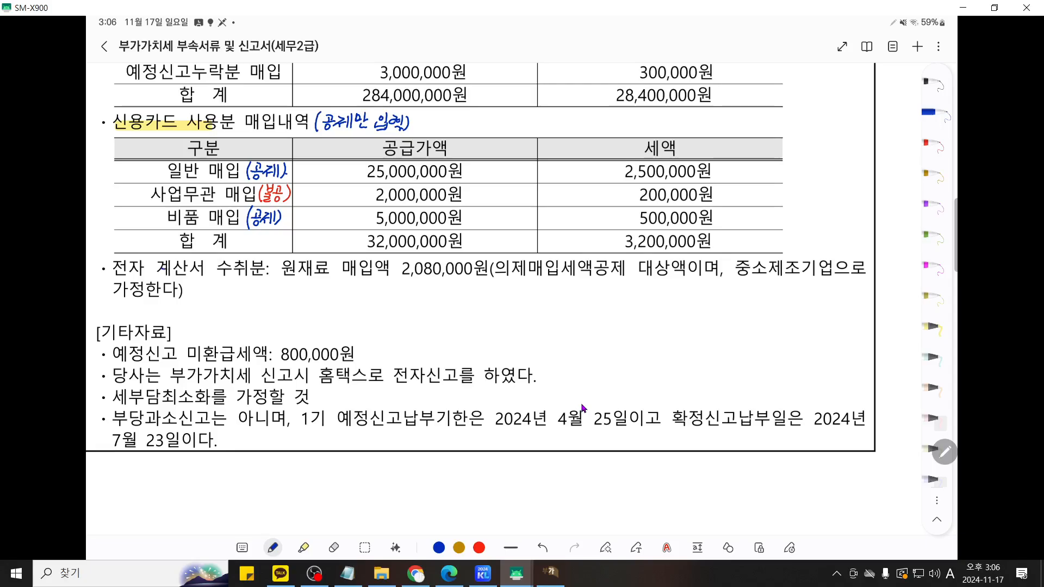
left_click_drag(162, 269, 486, 271)
left_click(542, 547)
left_click(303, 547)
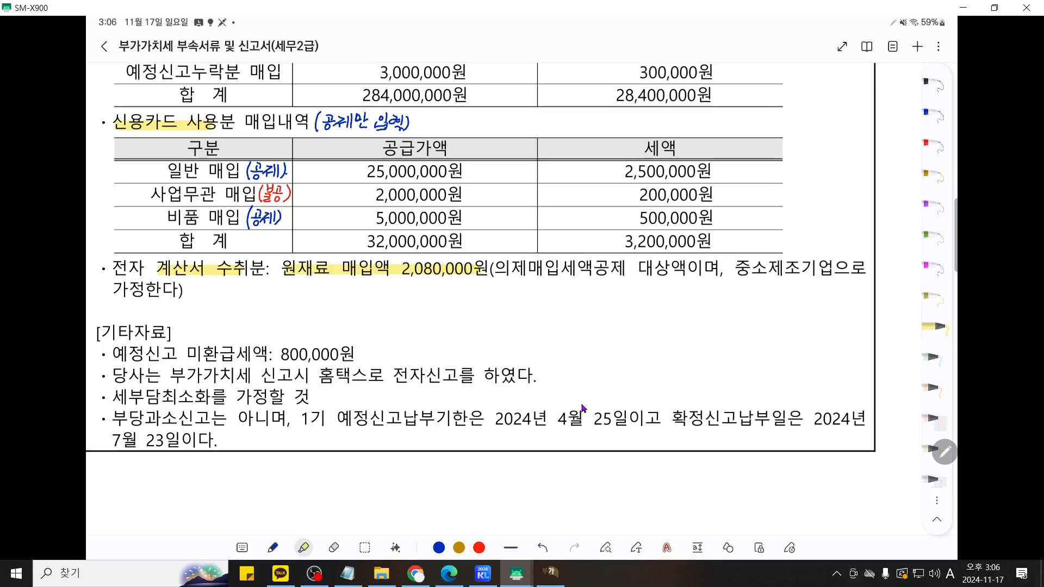
left_click_drag(494, 268, 667, 268)
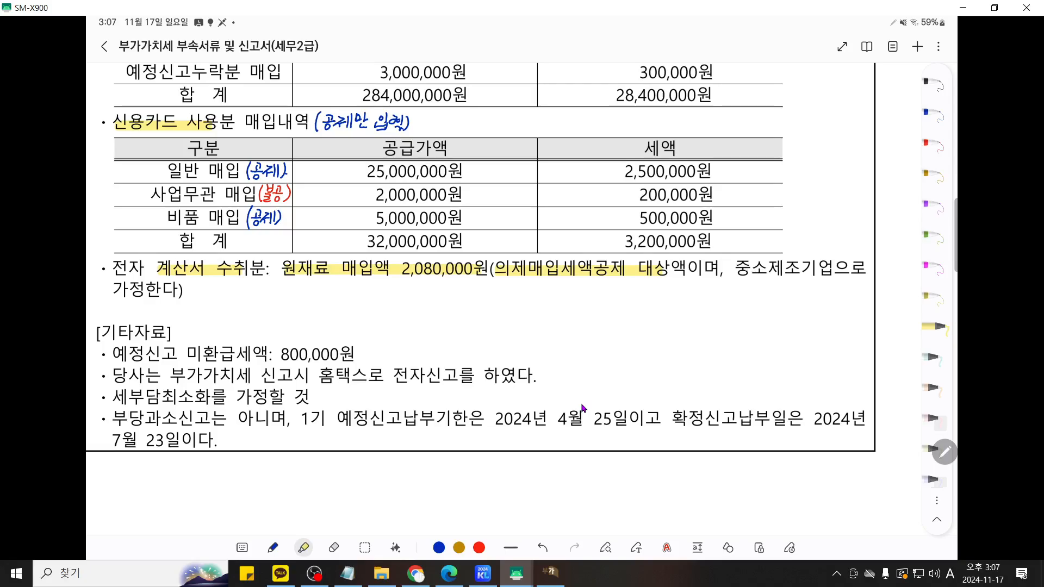
left_click_drag(737, 269, 859, 269)
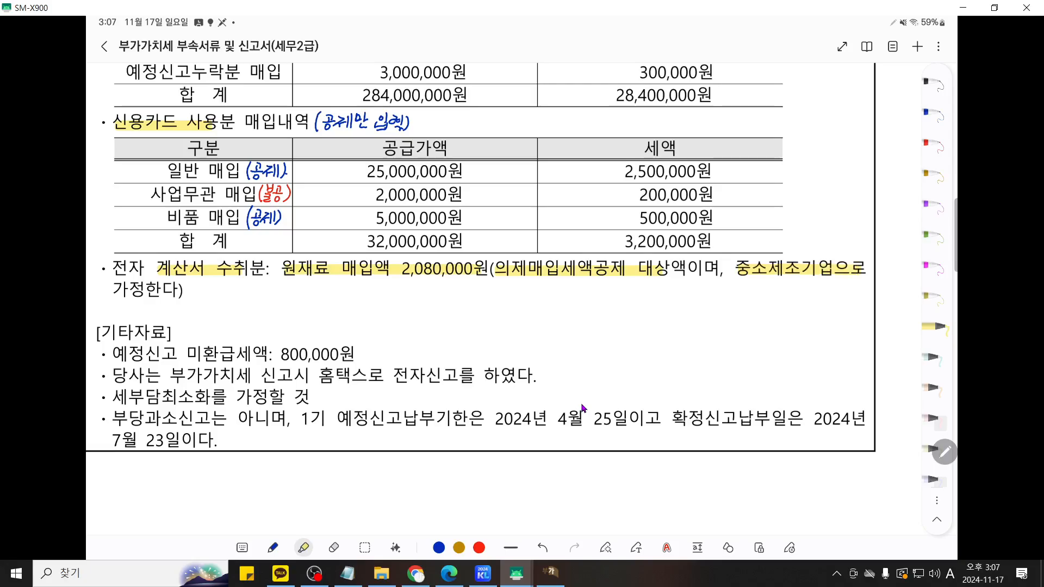
left_click_drag(115, 292, 175, 292)
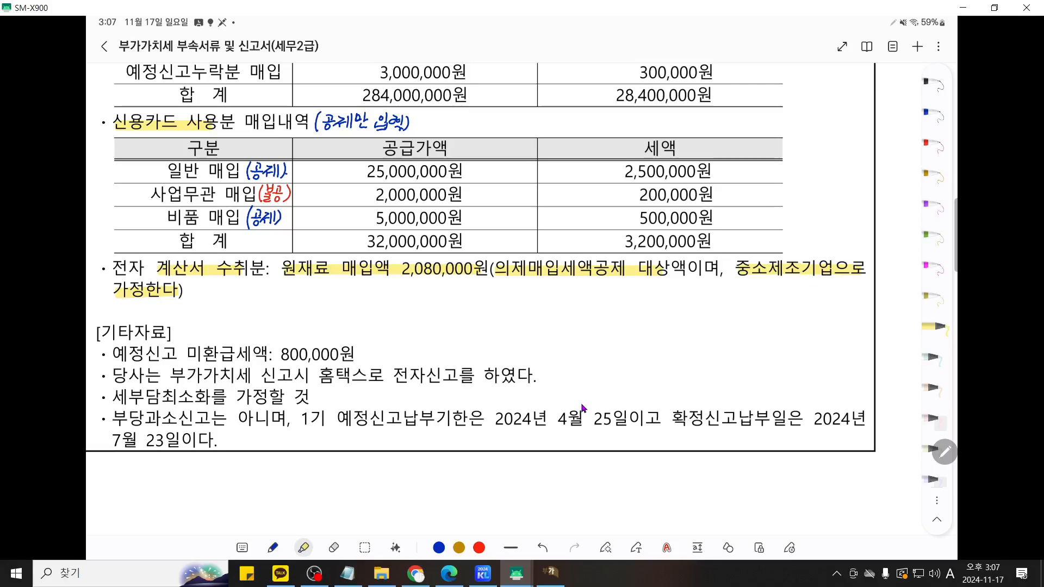
Return to the 부가가치세신고서, open the row 14 detail, underline 의제매입세액 (row 43) with the screen pen, and clear the annotation
left_click(551, 572)
left_click(355, 313)
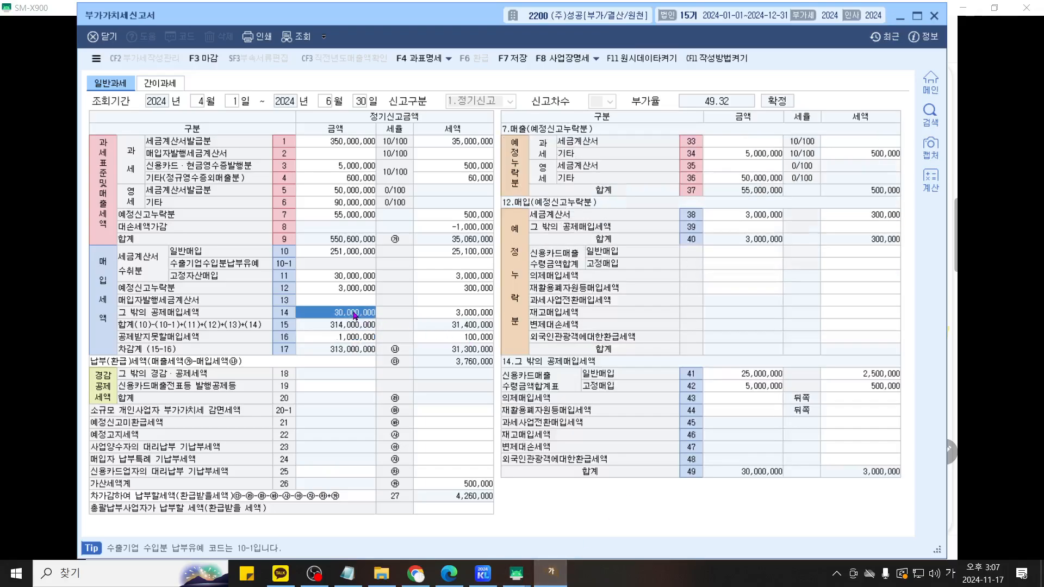
scroll(639, 390, "up", 5)
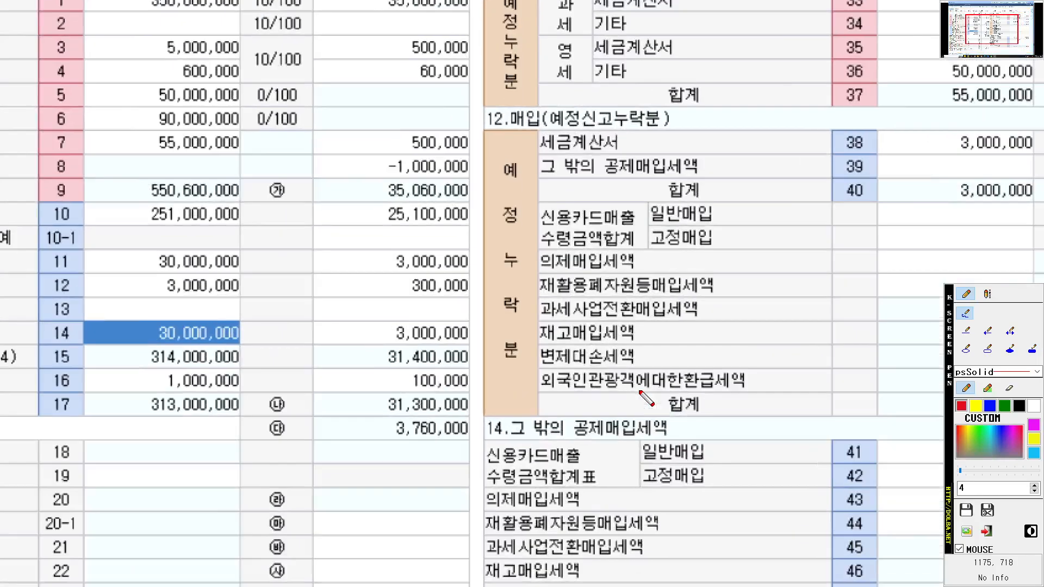
left_click_drag(638, 390, 524, 307)
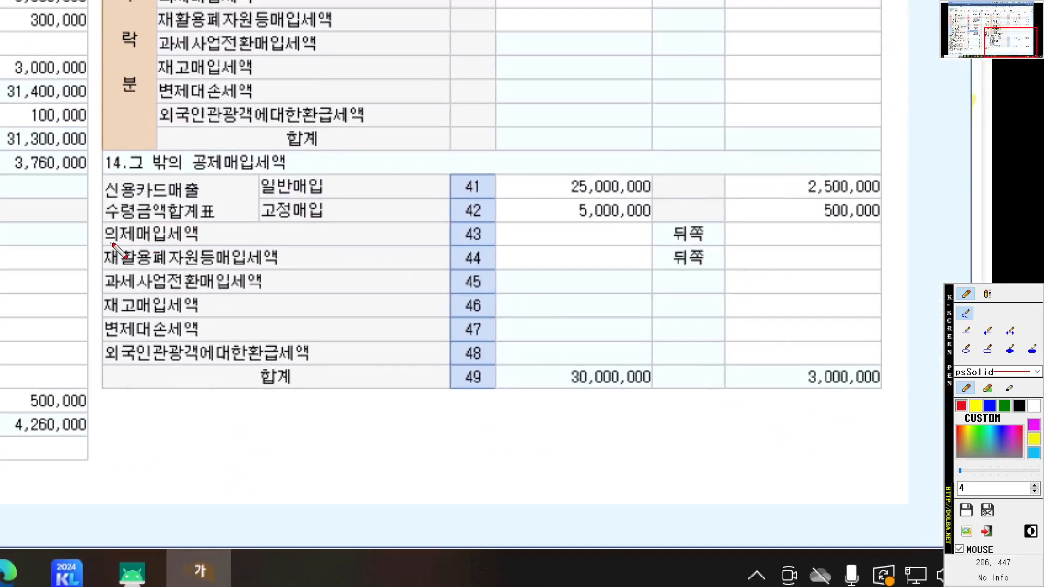
left_click_drag(111, 243, 1014, 242)
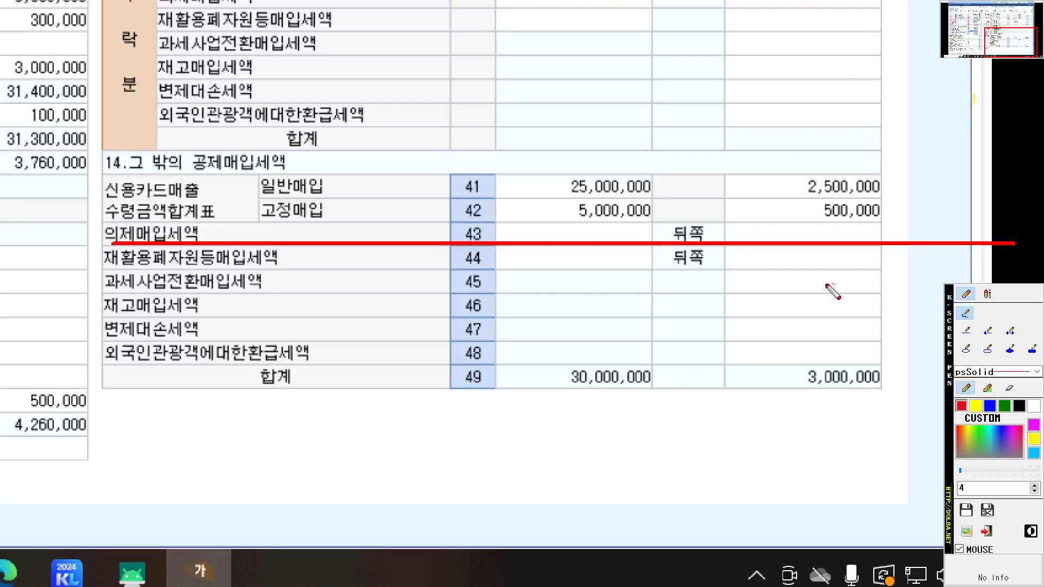
scroll(712, 389, "down", 1)
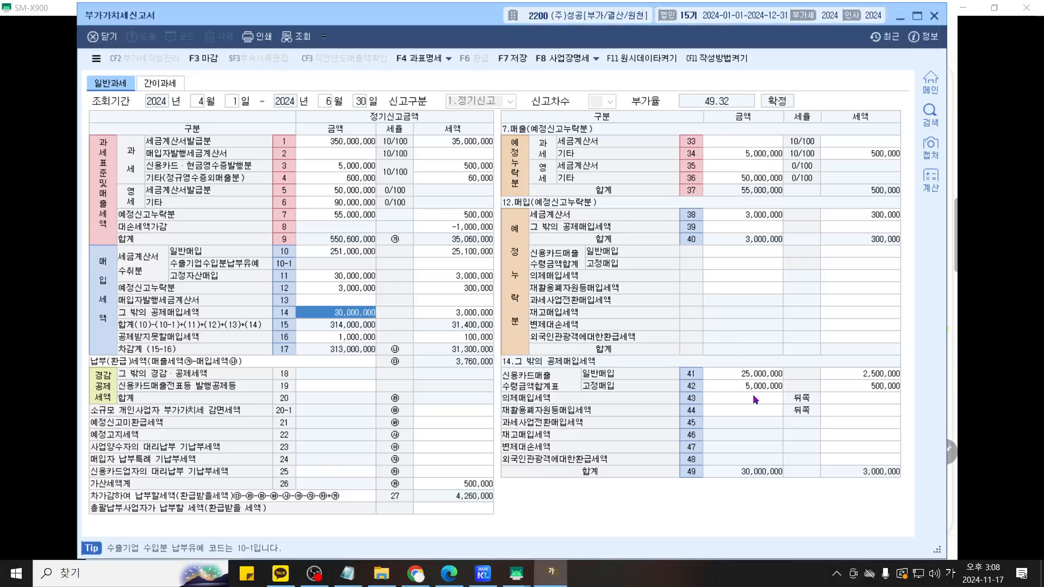
Enter 2,080,000 with tax 80,000 for 의제매입세액 (row 43)
left_click(593, 253)
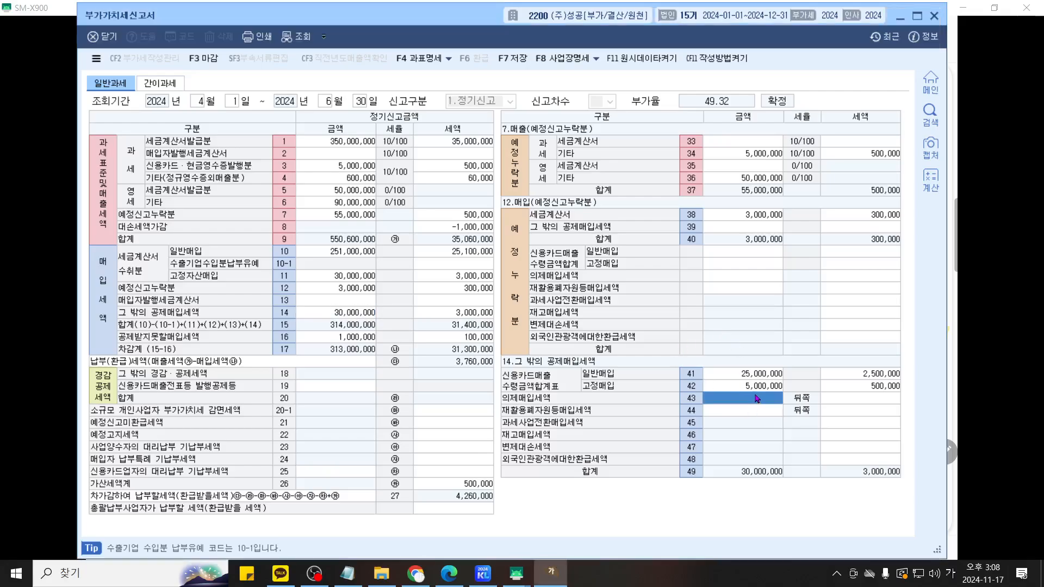
type("2080000")
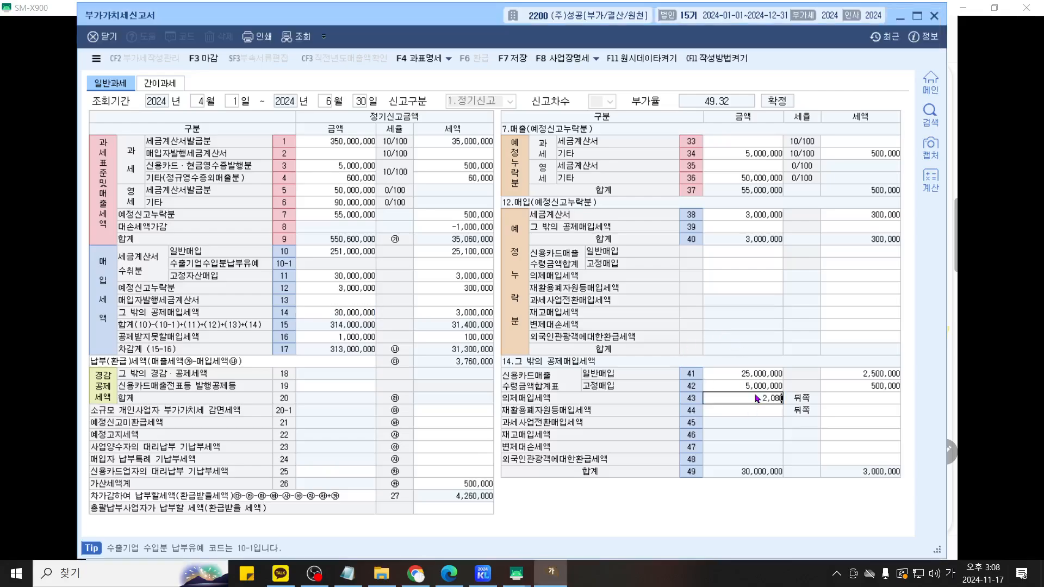
key("Return")
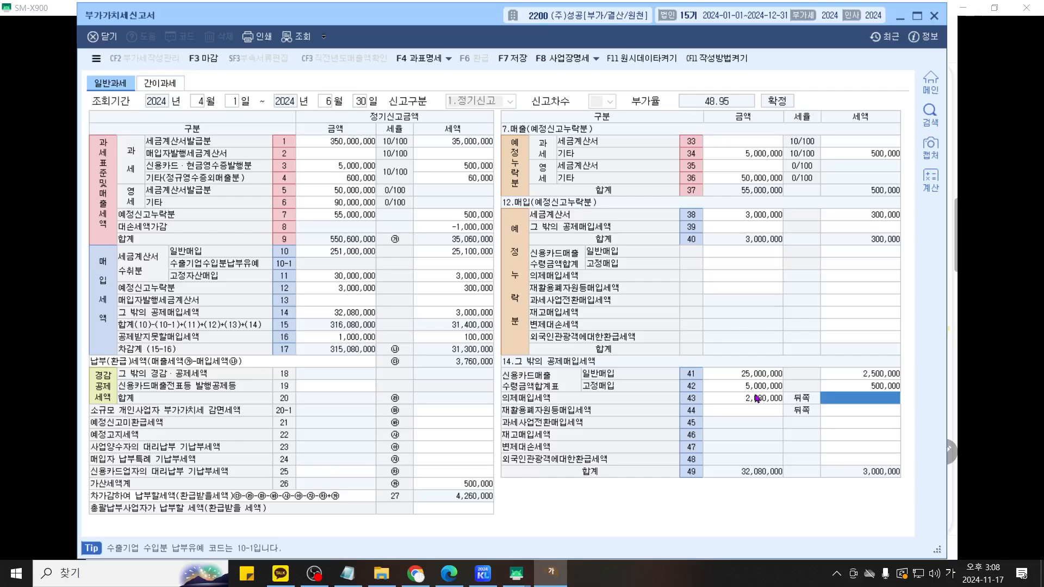
type("8")
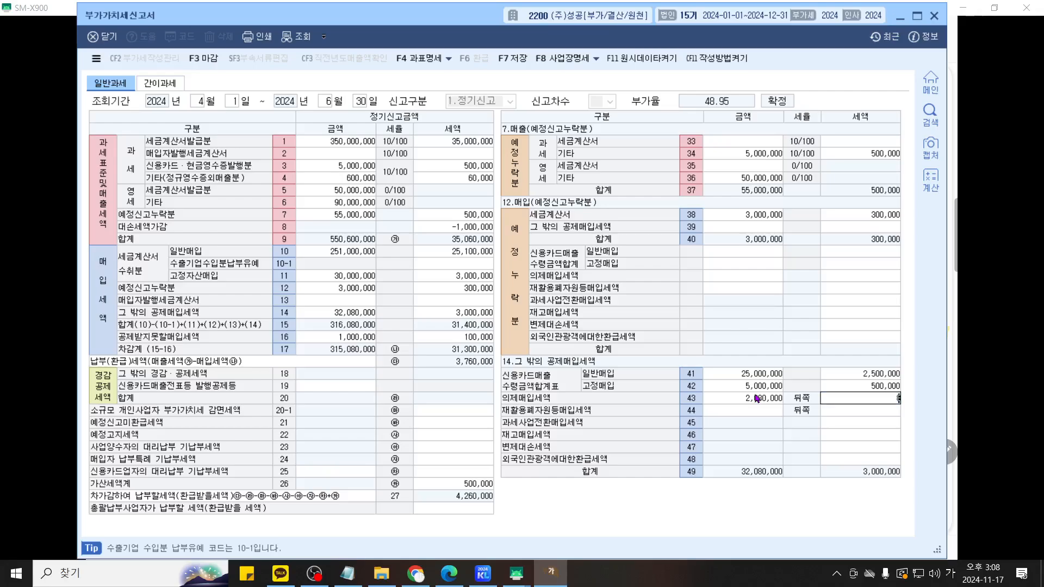
type("0,000")
key("Return")
Examine the section 14 amounts in a magnified view, and check the 기타자료 items in the notes document
key("ctrl+F12")
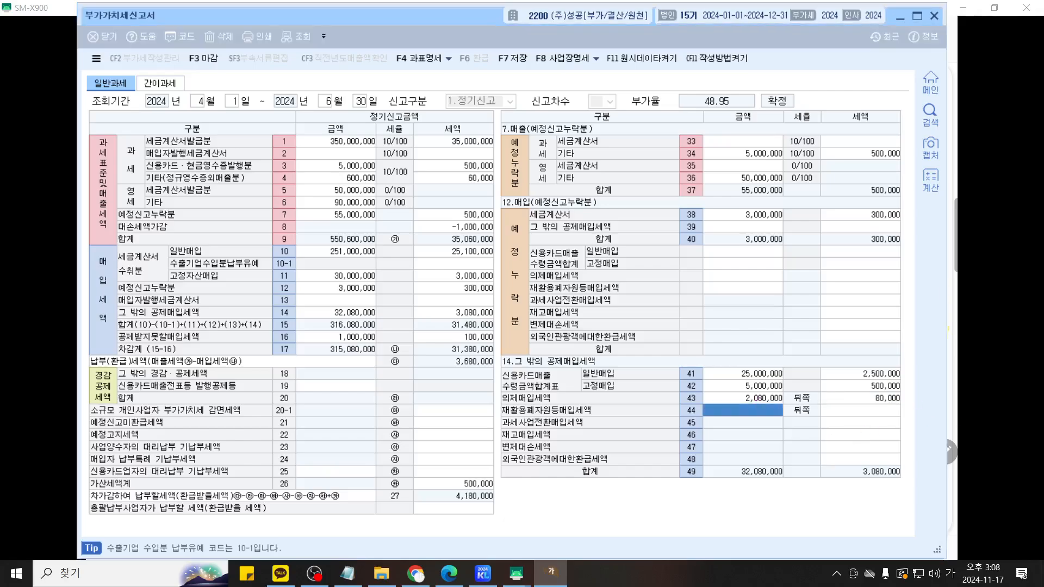
scroll(839, 442, "up", 5)
left_click_drag(744, 379, 713, 384)
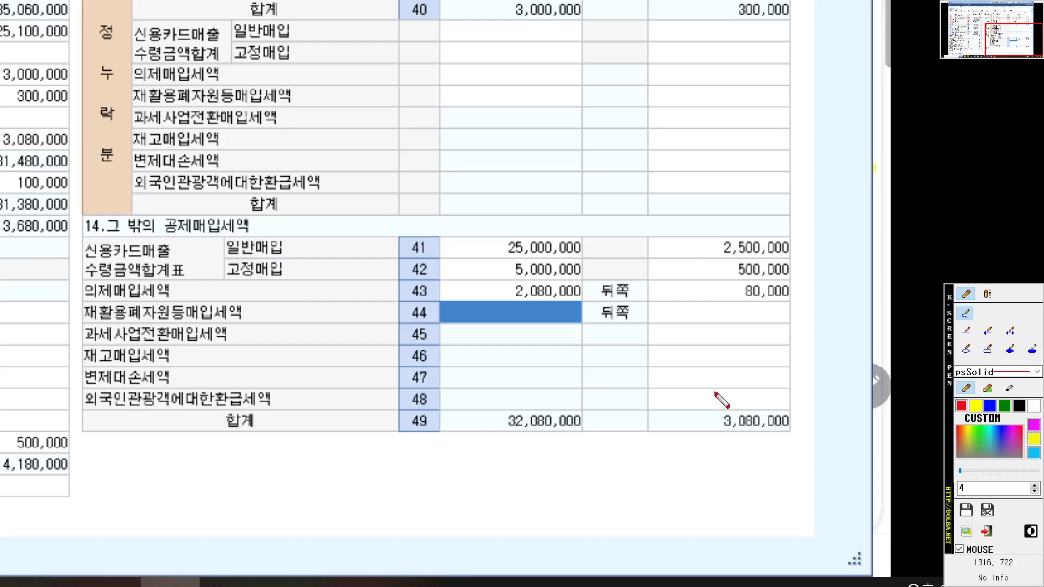
key("Escape")
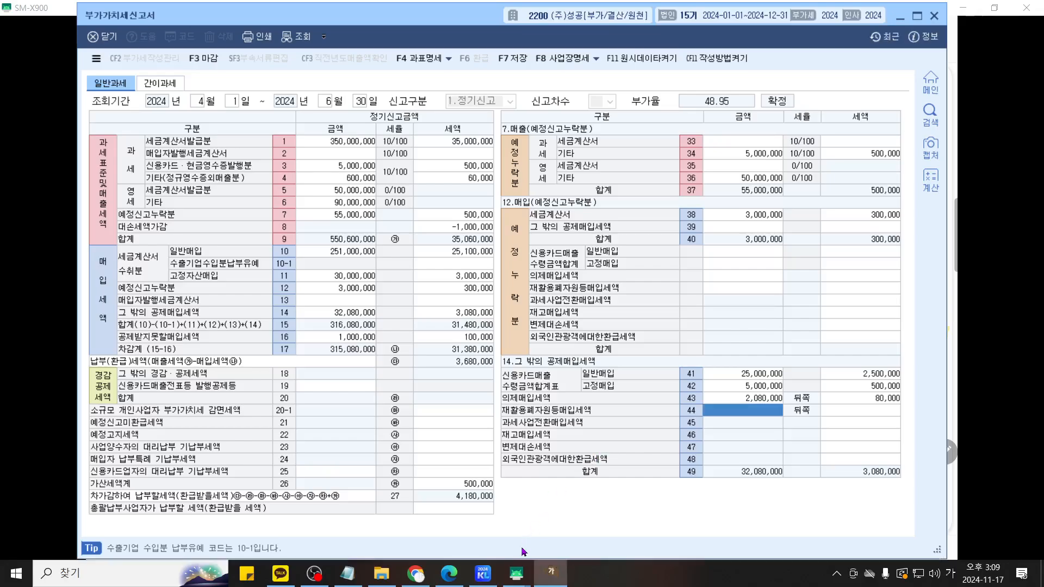
left_click(518, 571)
left_click(592, 527)
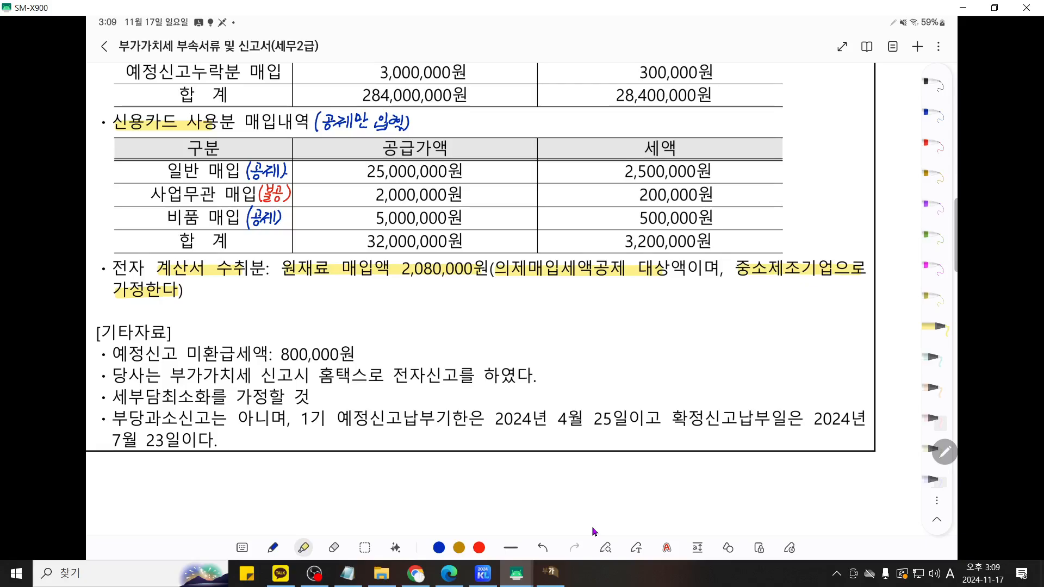
Switch back to the 부가가치세신고서, underline 예정신고미환급세액 (row 21) in a magnified screen-pen view, and circle its tax cell in red
left_click(550, 572)
key("ctrl+2")
scroll(488, 433, "up", 5)
mouse_move(500, 461)
left_mouse_down()
mouse_move(585, 369)
mouse_move(617, 365)
left_mouse_up()
mouse_move(742, 373)
left_mouse_down()
mouse_move(652, 418)
mouse_move(531, 244)
mouse_move(277, 305)
mouse_move(335, 410)
mouse_move(774, 397)
mouse_move(328, 400)
left_mouse_up()
right_click(513, 392)
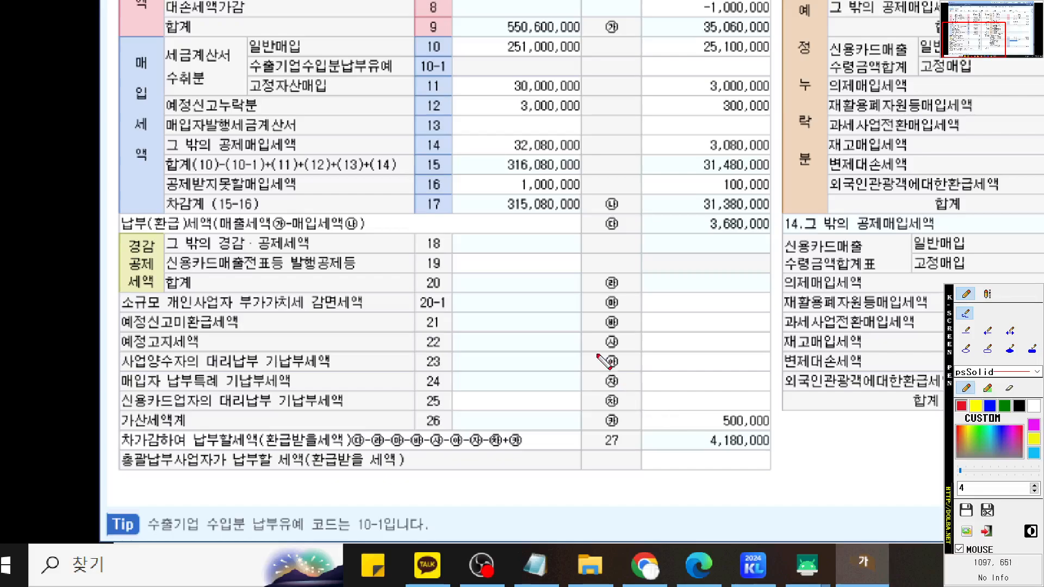
scroll(603, 361, "up", 1)
left_click_drag(85, 332, 538, 331)
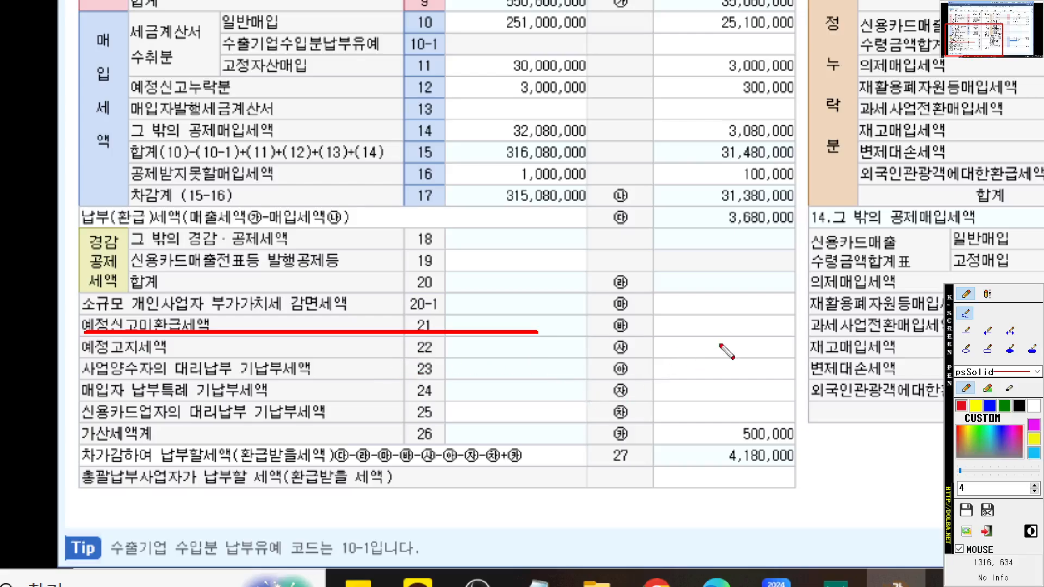
mouse_move(757, 341)
left_mouse_down()
mouse_move(669, 324)
mouse_move(707, 356)
left_mouse_up()
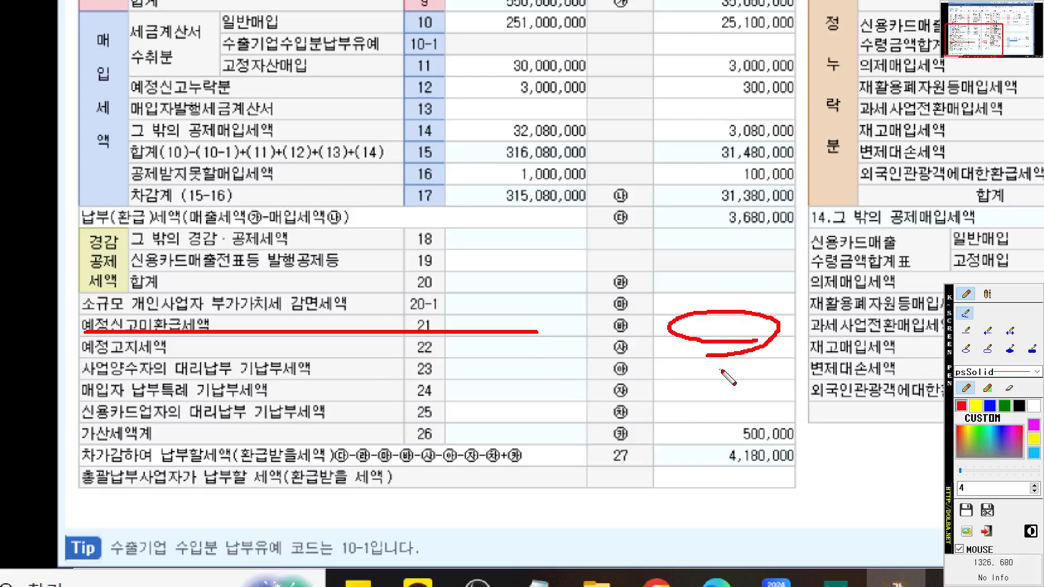
Clear the pen annotation and enter 800,000 as the tax for 예정신고미환급세액 (row 21)
key("Escape")
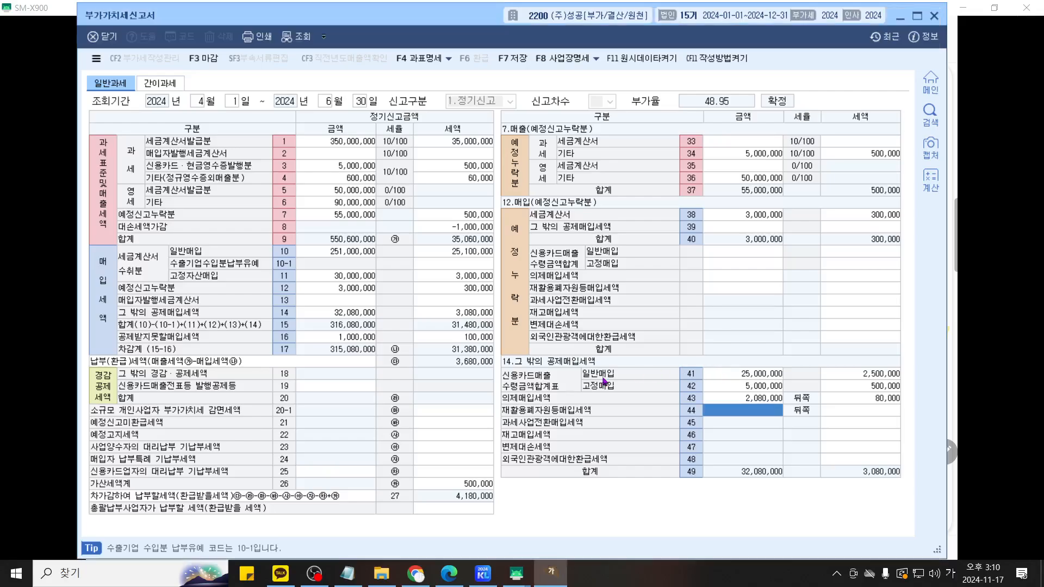
left_click(446, 424)
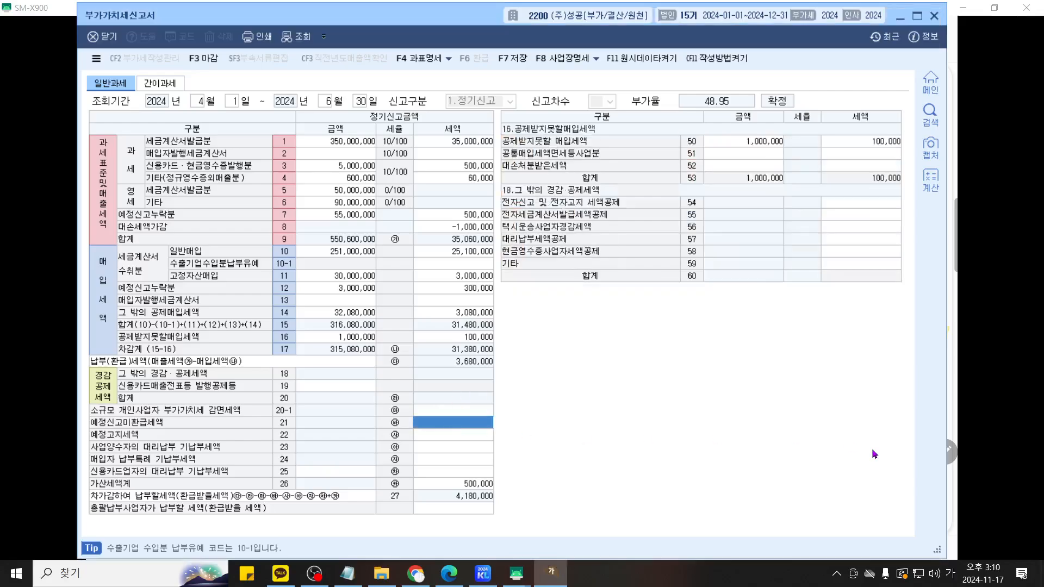
type("8000000")
key("Return")
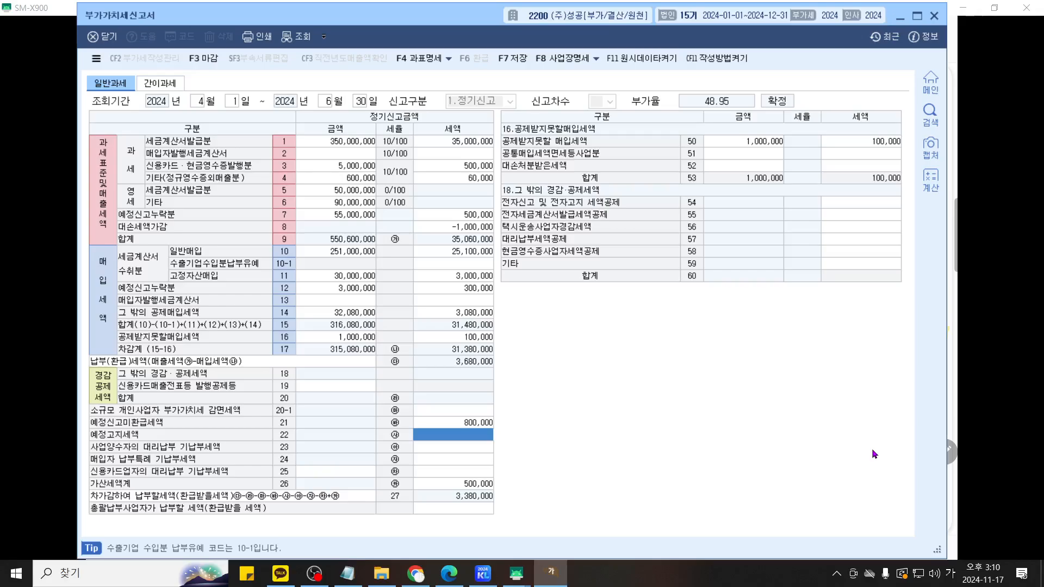
left_click(469, 450)
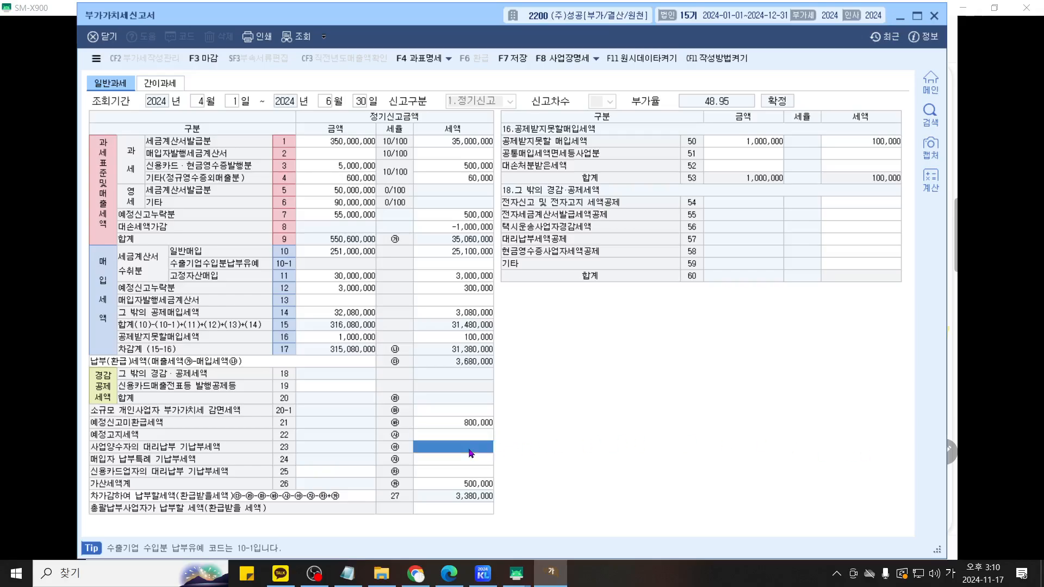
left_click(462, 475)
left_click(468, 448)
Switch to the notes document, highlight 홈택스 and 전자신고 in the 기타자료 section, and write 10,000원 in blue beside that item
left_click(516, 573)
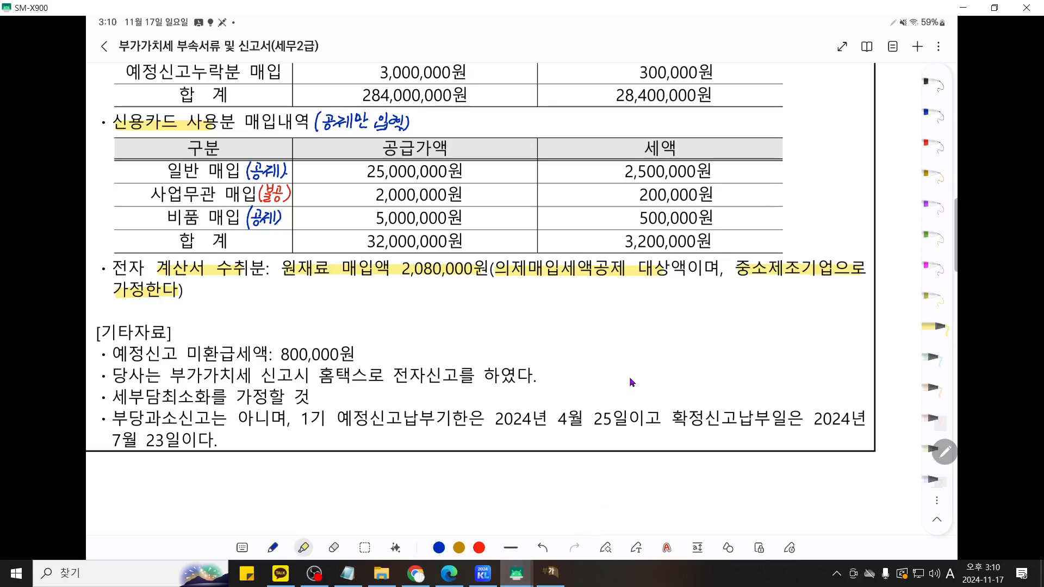
scroll(628, 376, "down", 1)
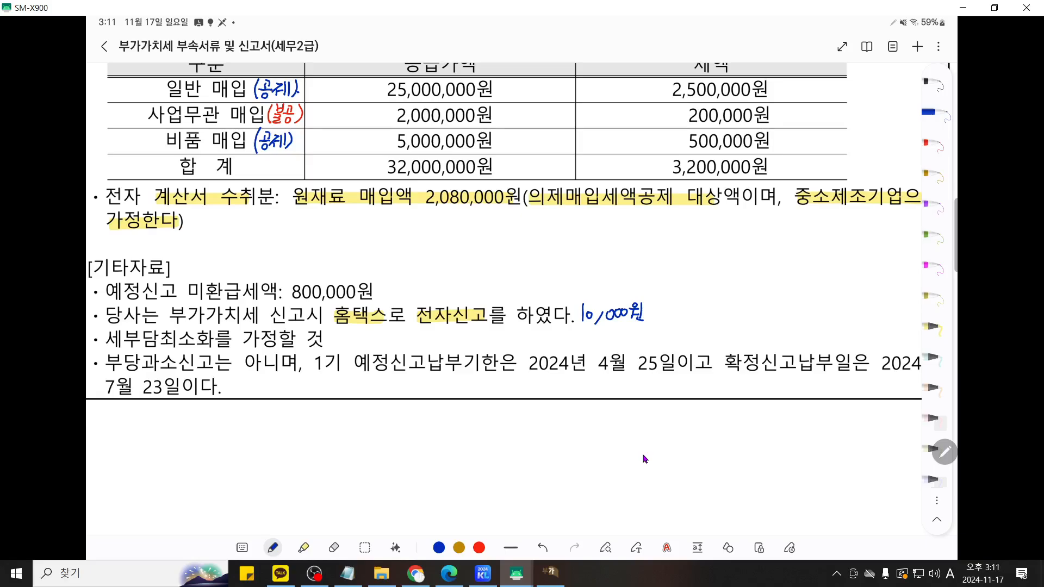
Return to the 부가가치세신고서 and circle the 경감·공제세액 area and the rows below it in red in a magnified screen-pen view
left_click(553, 572)
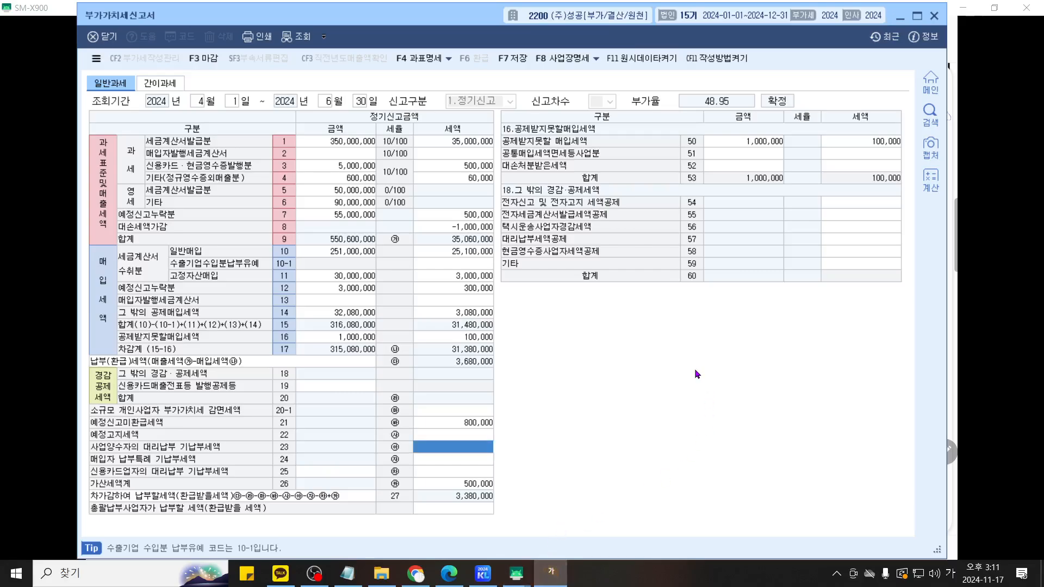
key("ctrl+F2")
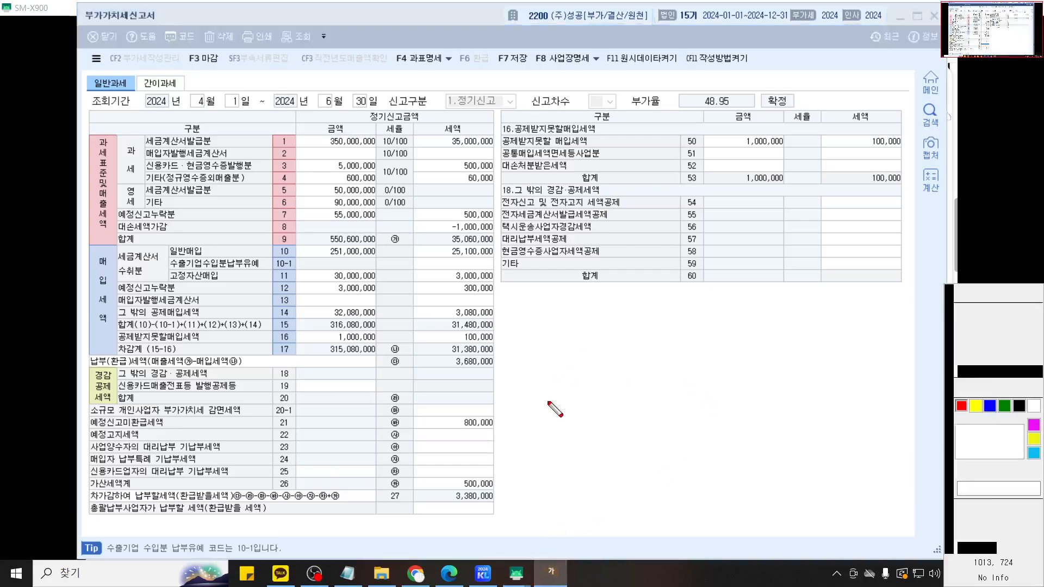
scroll(536, 412, "up", 4)
left_click_drag(545, 369, 616, 290)
mouse_move(731, 369)
left_mouse_down()
mouse_move(671, 390)
mouse_move(461, 259)
mouse_move(742, 301)
mouse_move(680, 395)
mouse_move(468, 362)
mouse_move(630, 231)
mouse_move(729, 418)
mouse_move(607, 421)
left_mouse_up()
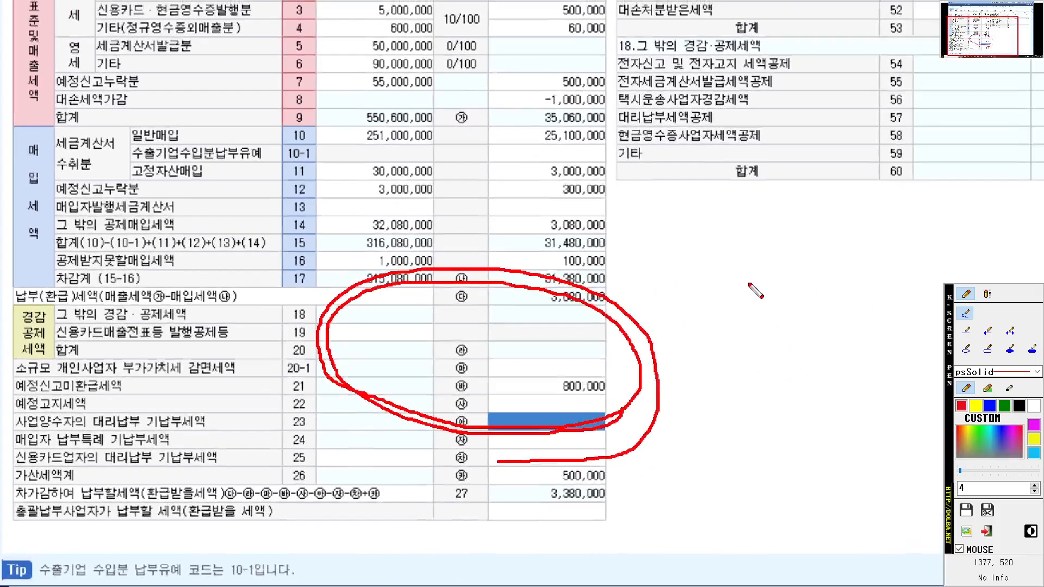
Magnify section 18, underline 전자신고 및 전자고지 세액공제 (row 54), and circle its tax cell with the screen pen
scroll(570, 333, "up", 4)
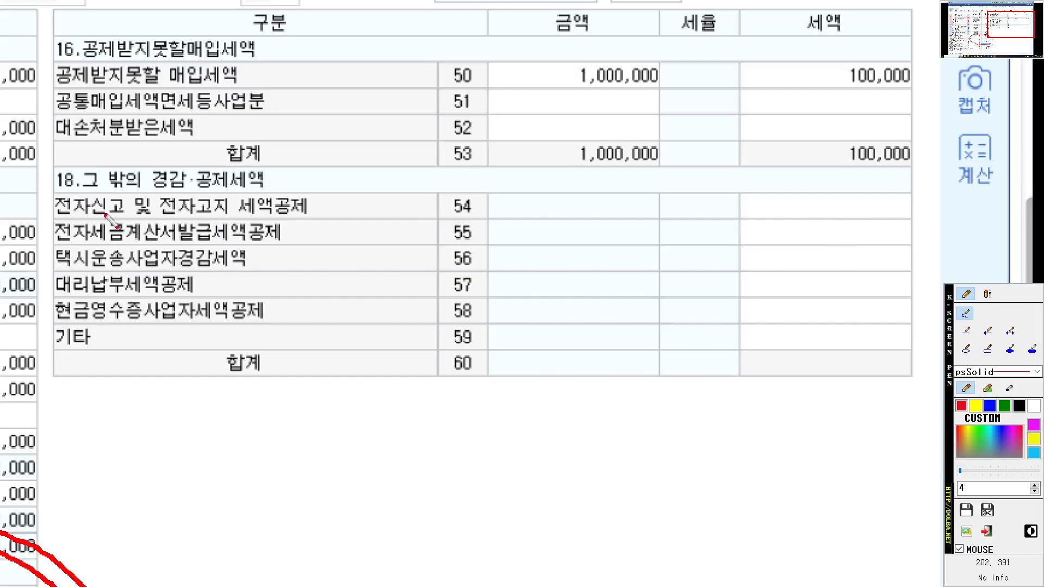
left_click_drag(63, 218, 370, 218)
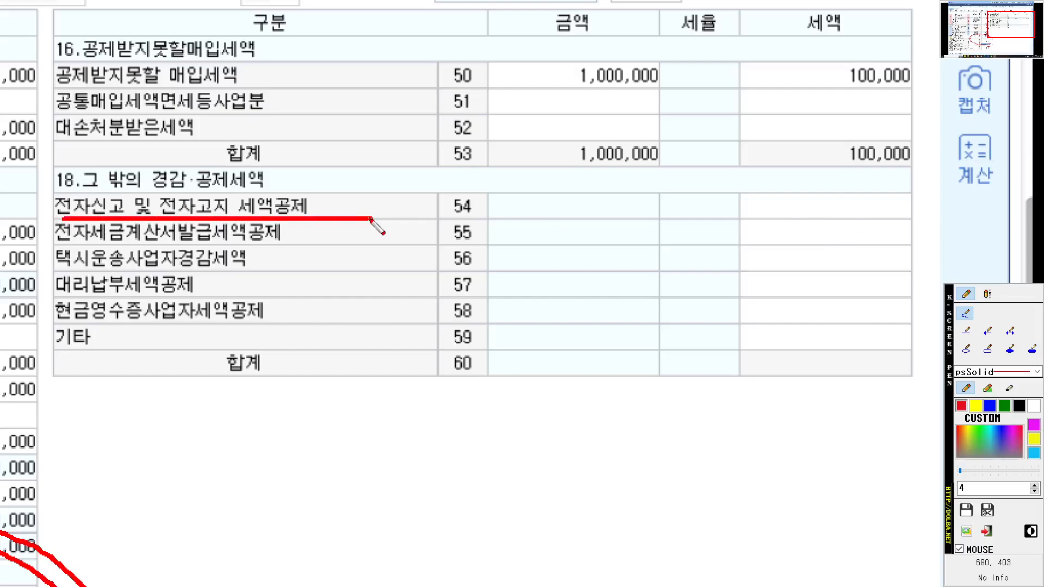
mouse_move(922, 220)
left_mouse_down()
mouse_move(897, 184)
mouse_move(870, 228)
left_mouse_up()
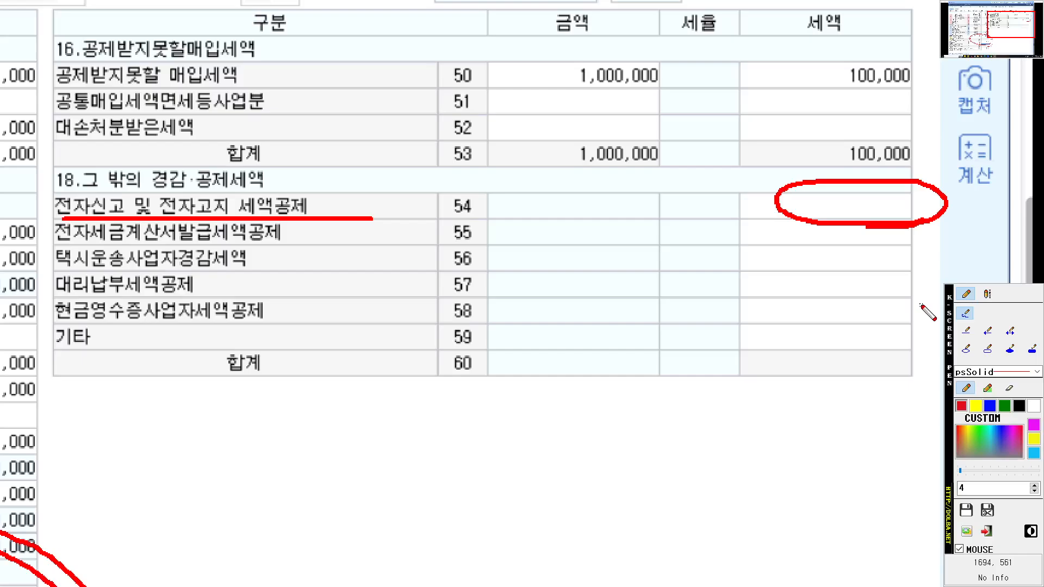
Clear the annotation and enter 10,000 as the tax for 전자신고 및 전자고지 세액공제 (row 54)
key("Escape")
left_click(868, 203)
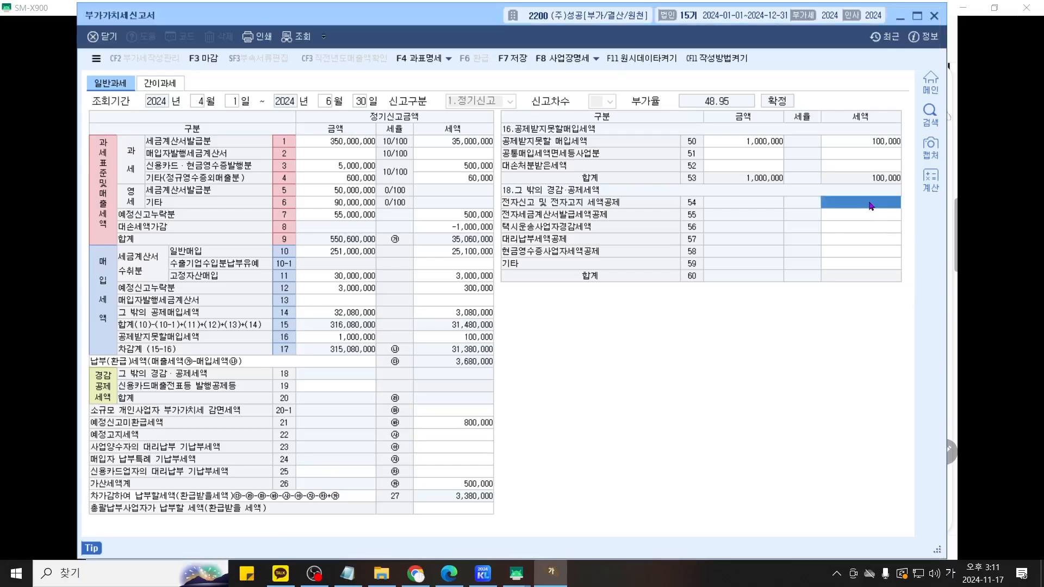
type("1")
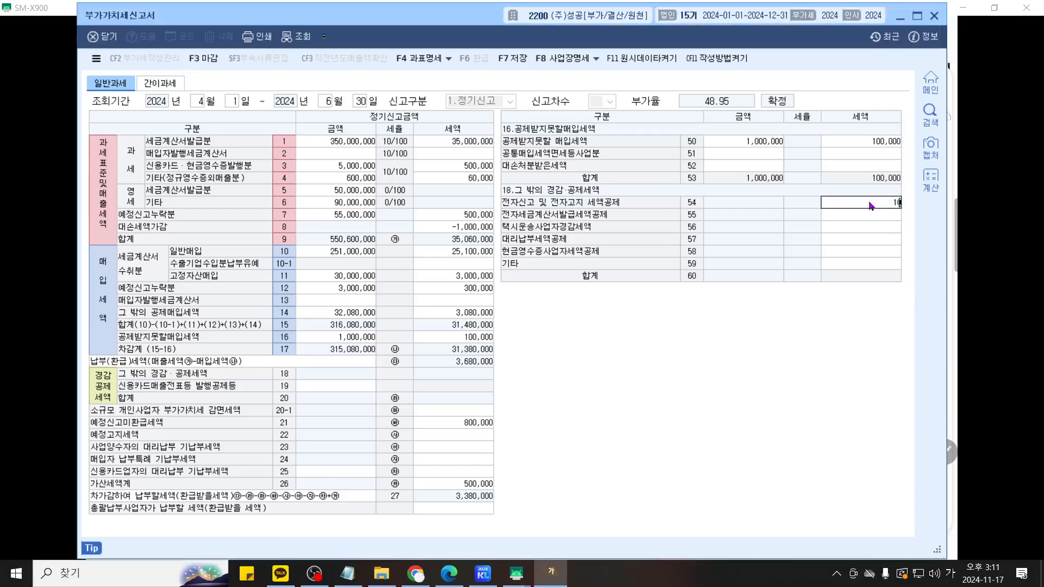
type("0,000")
key("Return")
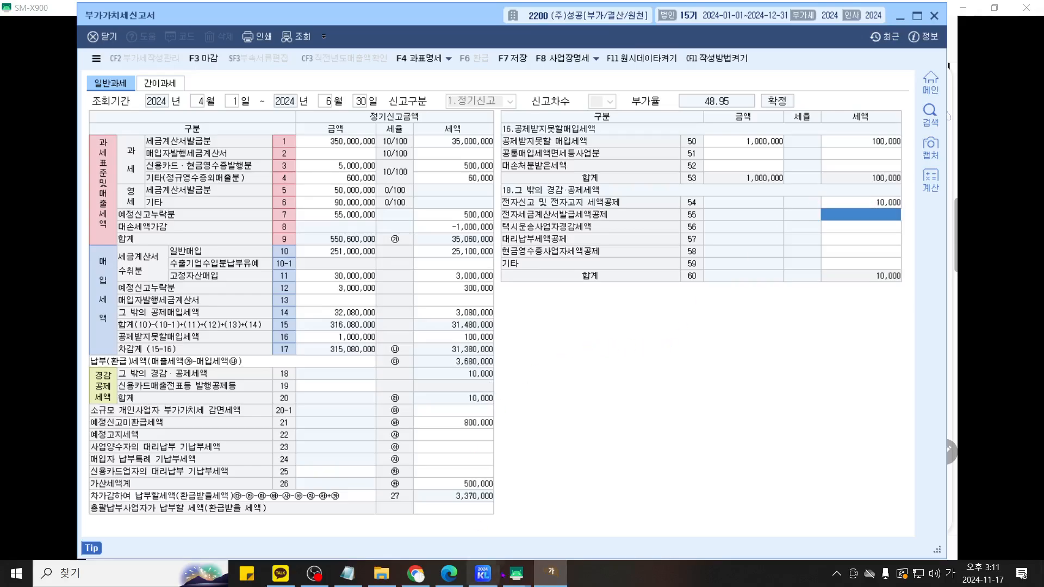
Review the problem data in the notes document and draw a red star beside the 부당과소신고 item in 기타자료
left_click(516, 572)
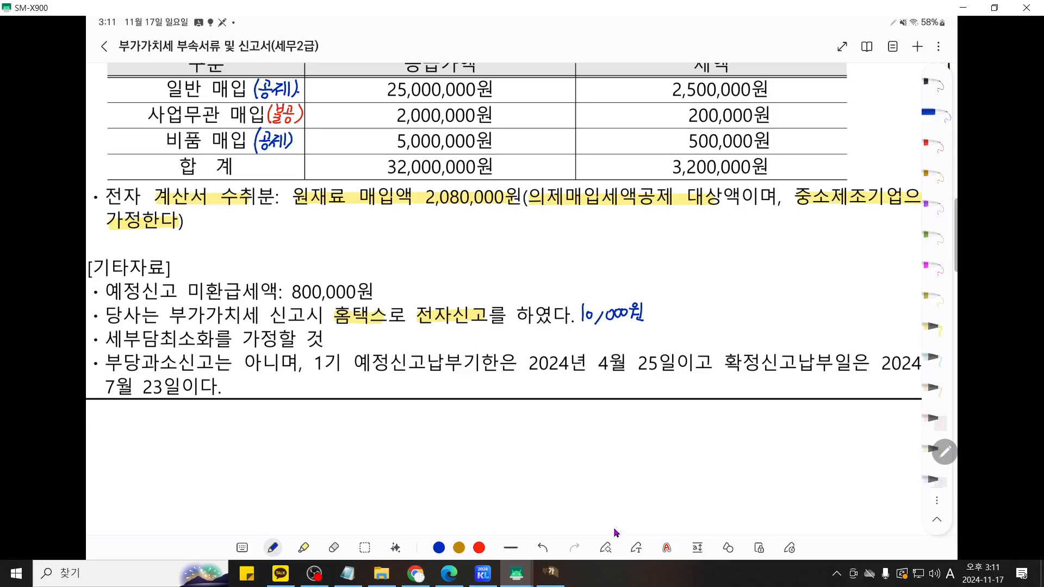
scroll(616, 532, "up", 10)
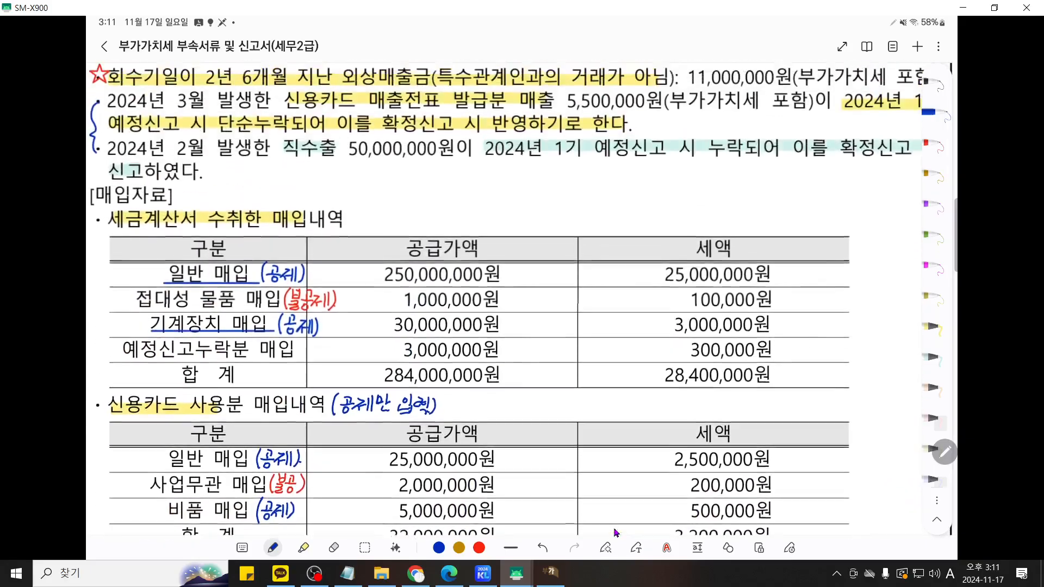
scroll(615, 533, "left", 1)
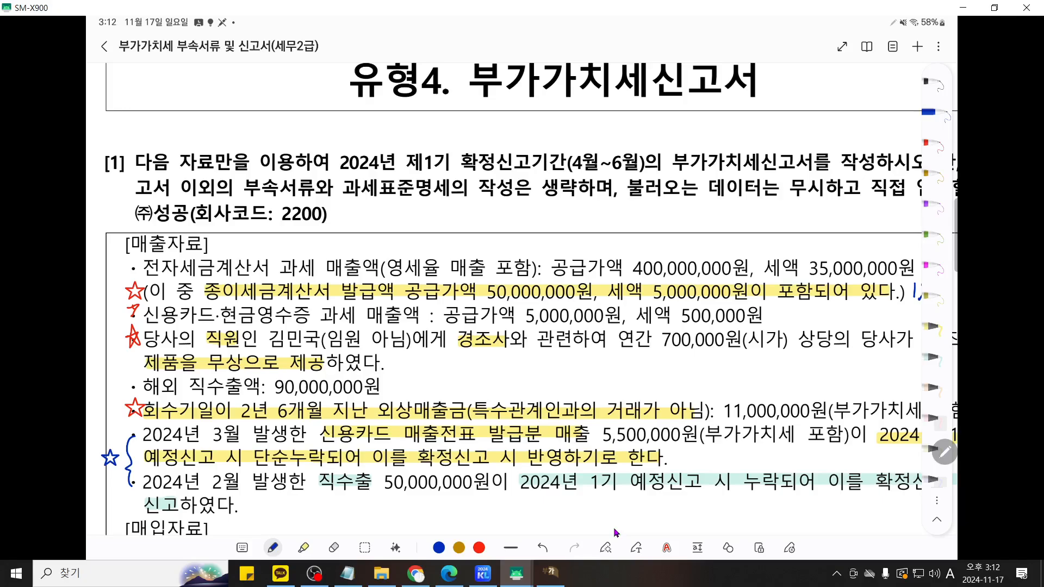
scroll(614, 532, "down", 15)
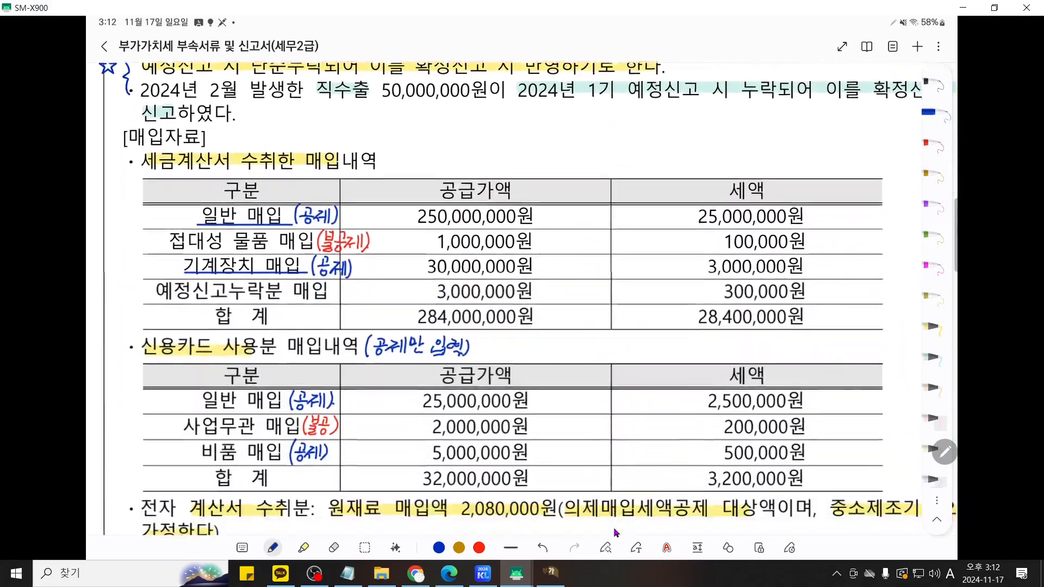
scroll(615, 533, "up", 2)
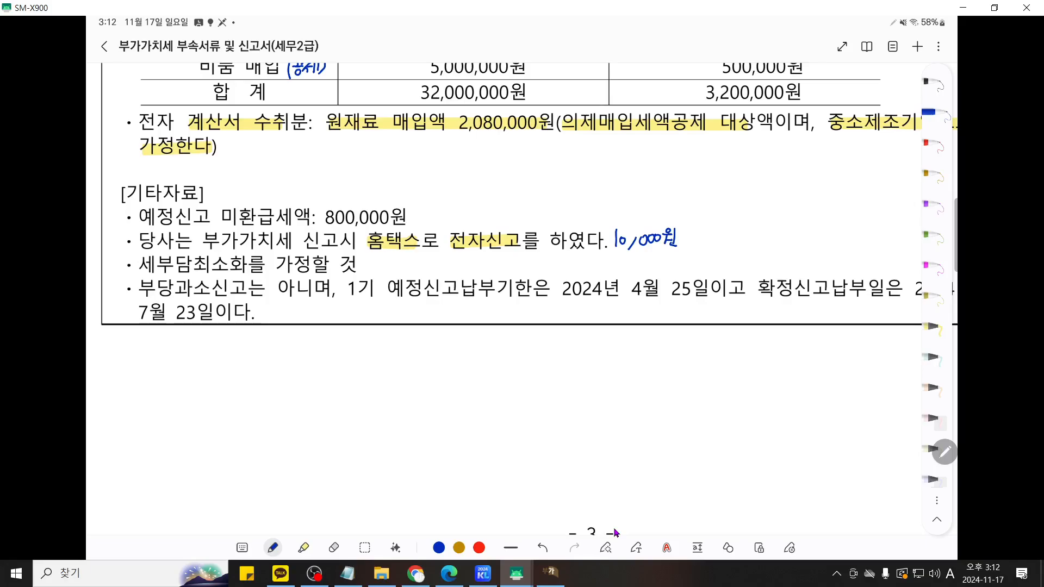
left_click(930, 144)
left_click_drag(106, 289, 122, 288)
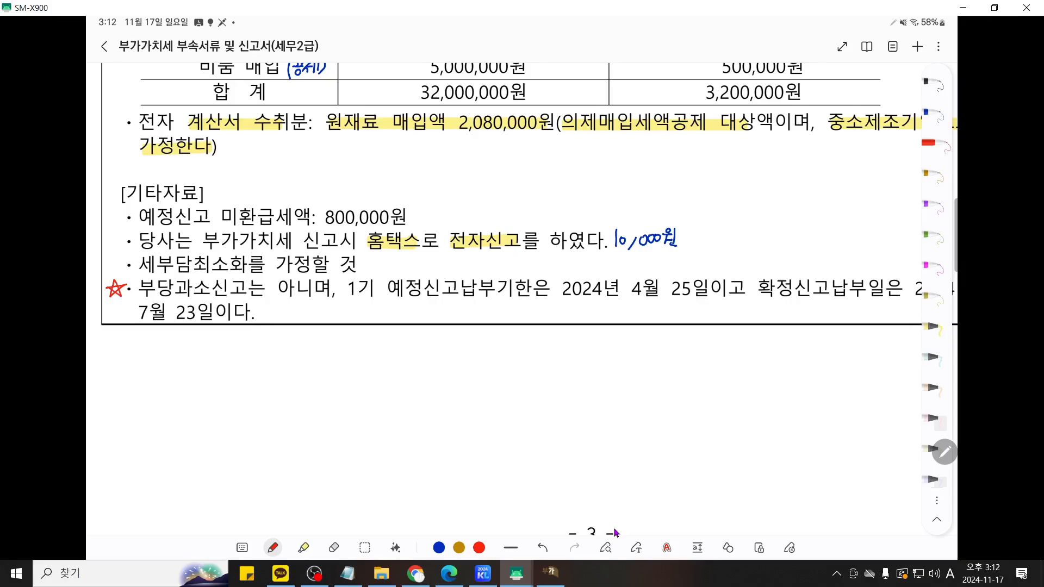
Highlight both lines of the starred 부당과소신고 item in yellow, through the 2024년 7월 23일 payment date
left_click(932, 327)
scroll(521, 299, "down", 1)
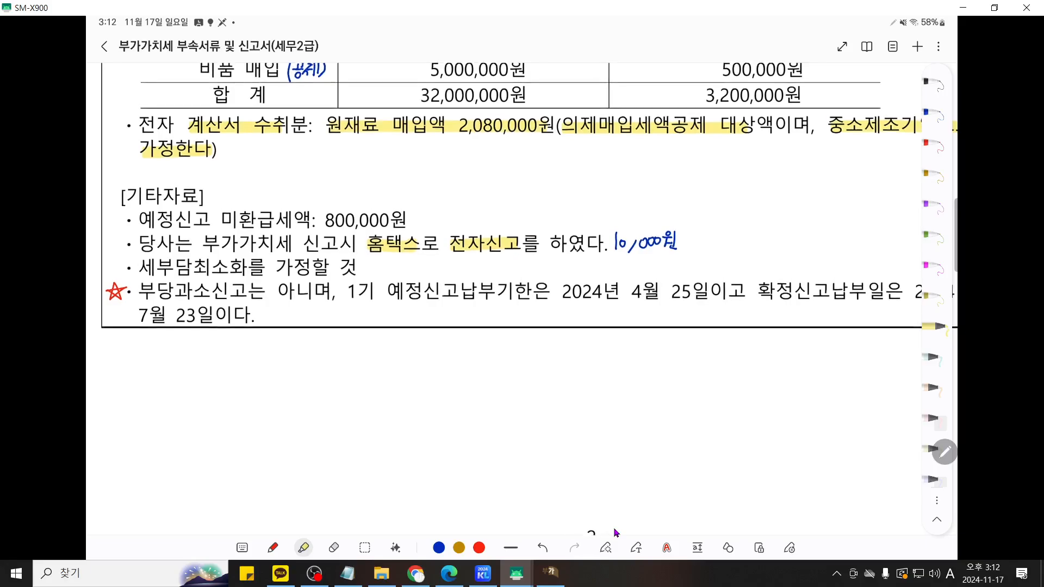
scroll(521, 299, "right", 1)
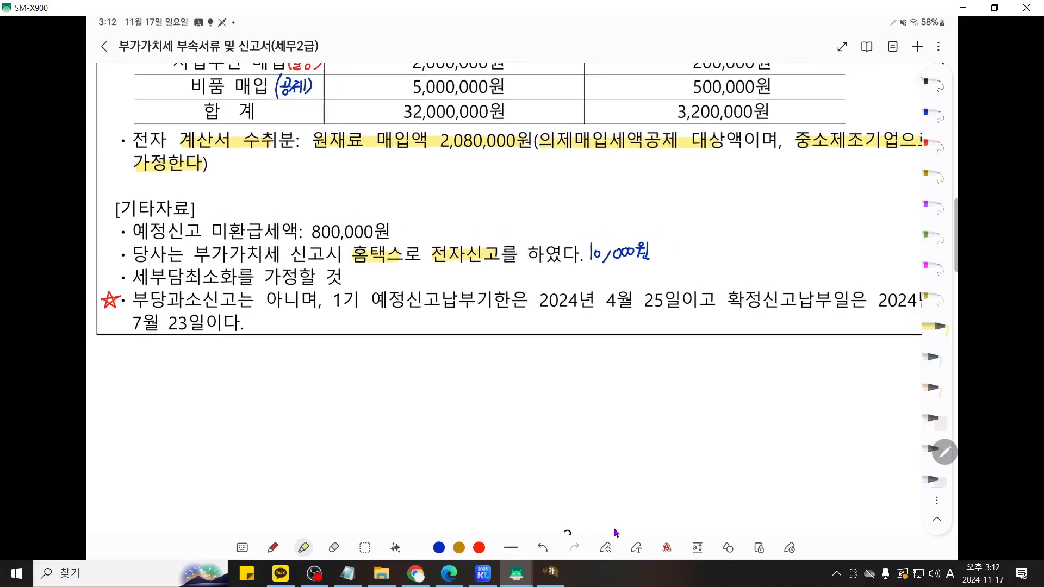
scroll(521, 299, "up", 2)
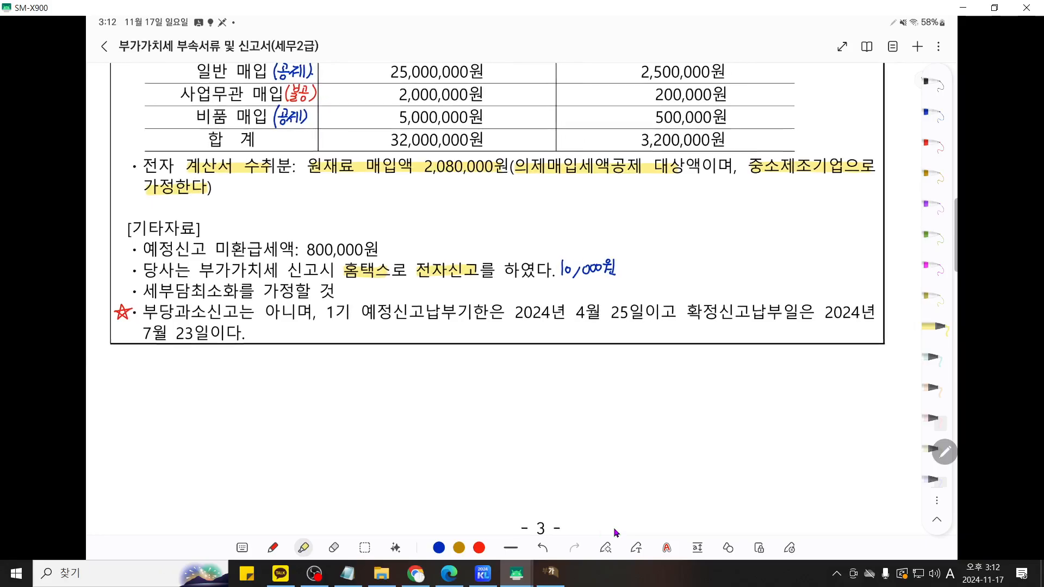
left_click_drag(153, 312, 864, 312)
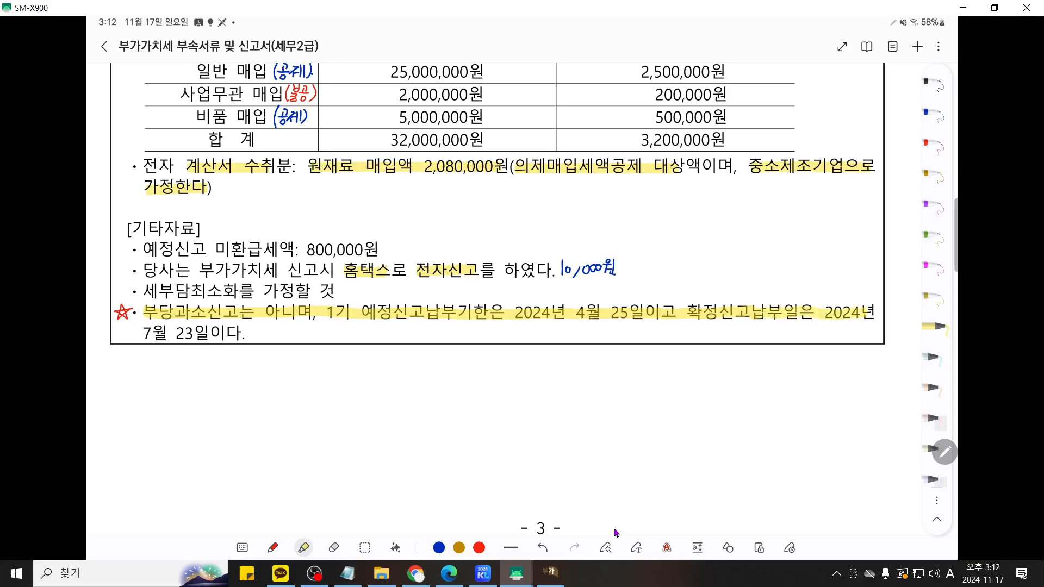
left_click_drag(143, 333, 238, 333)
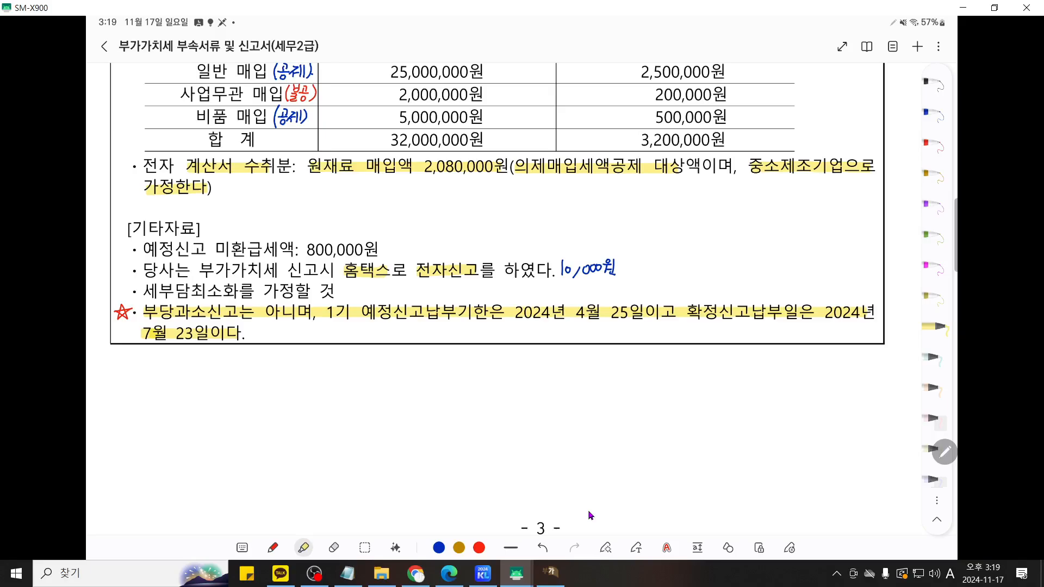
Recheck the sales and purchase data in the notes, return to the 부가가치세신고서, and circle the 예정신고누락분 amount (row 7) in a magnified screen-pen view
scroll(591, 515, "up", 3)
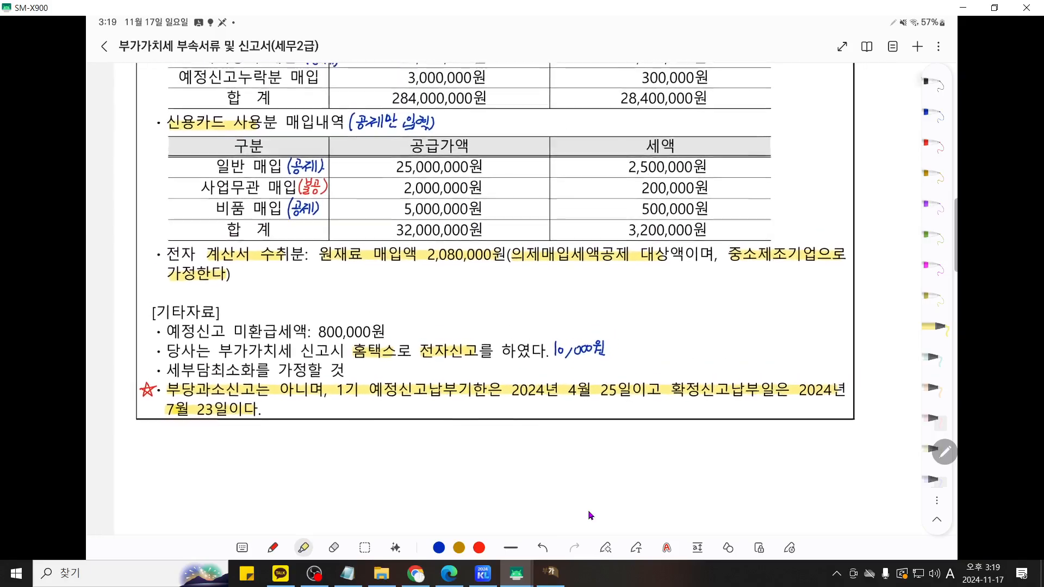
scroll(591, 516, "up", 2)
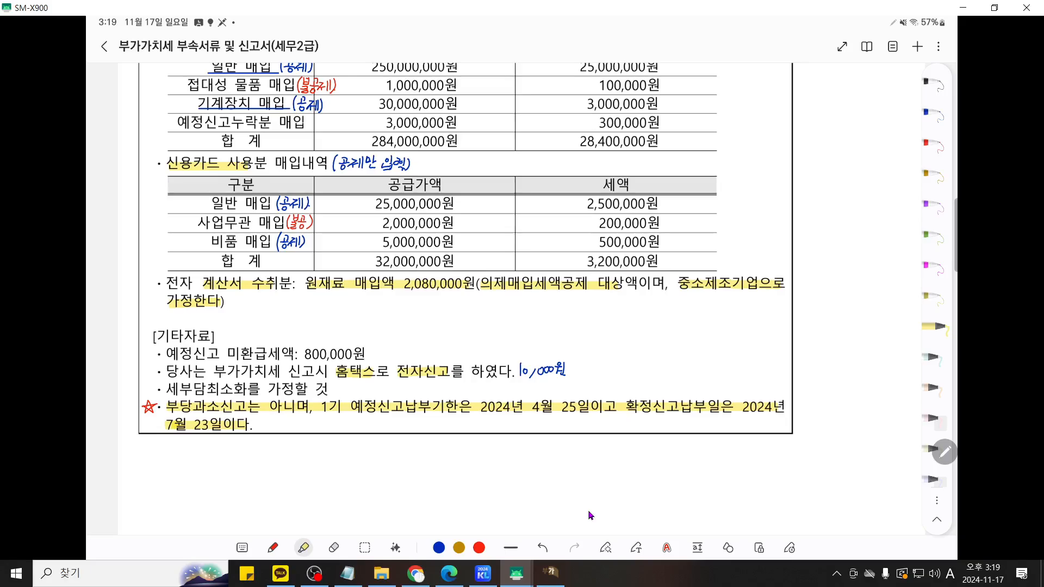
scroll(590, 515, "up", 10)
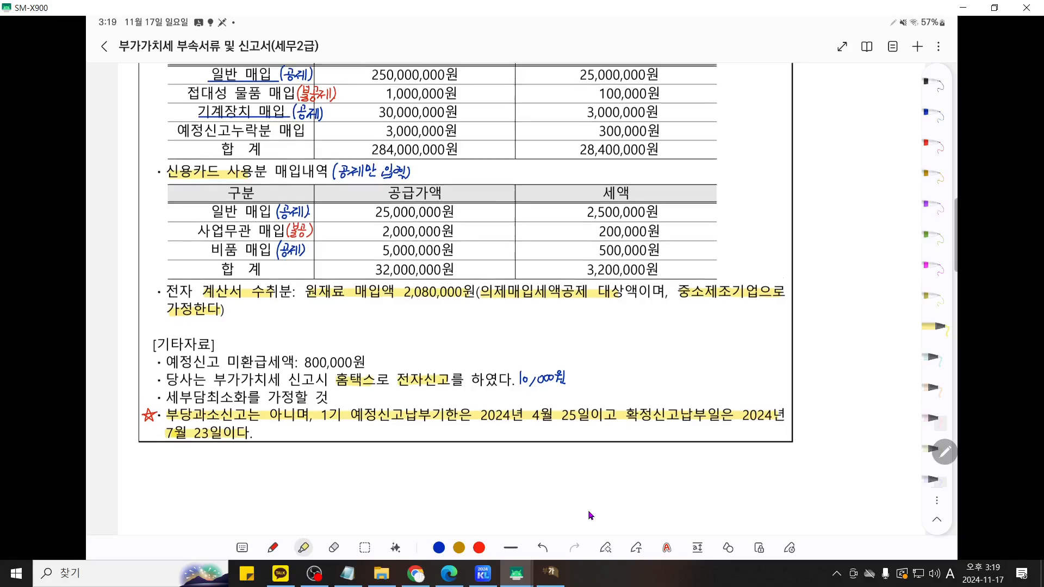
scroll(590, 515, "down", 3)
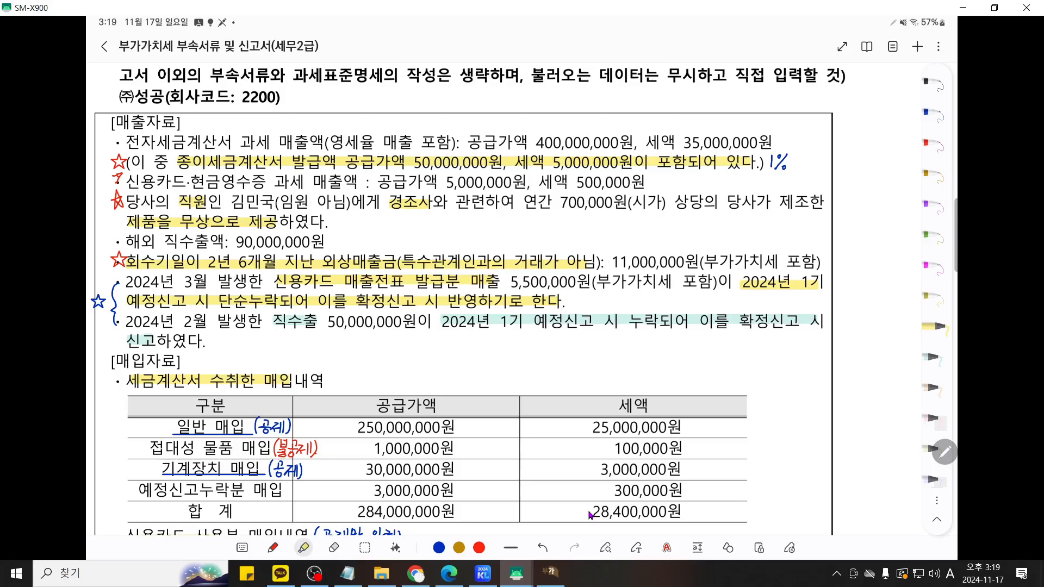
scroll(590, 514, "down", 4)
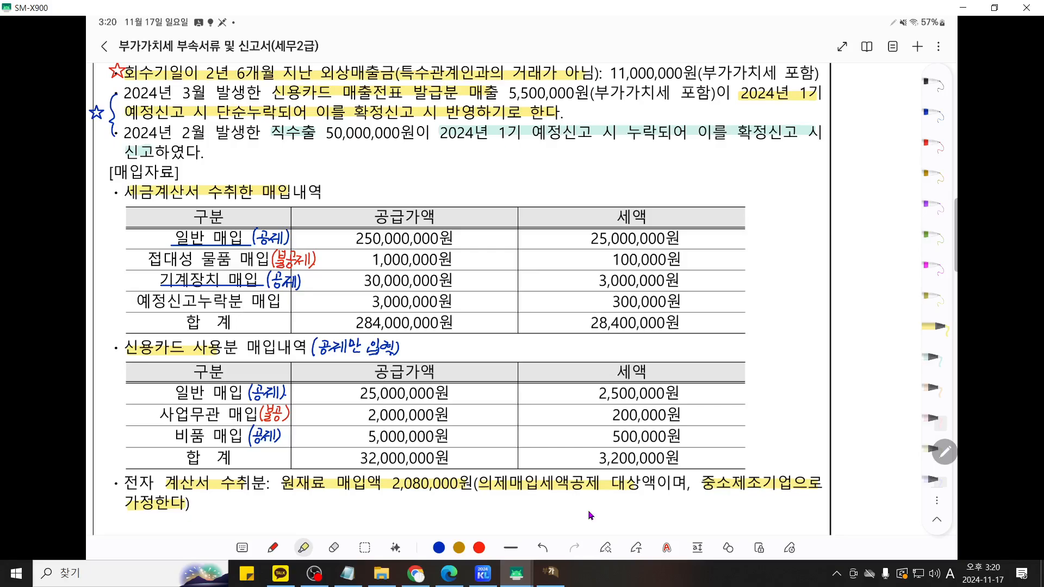
left_click(550, 572)
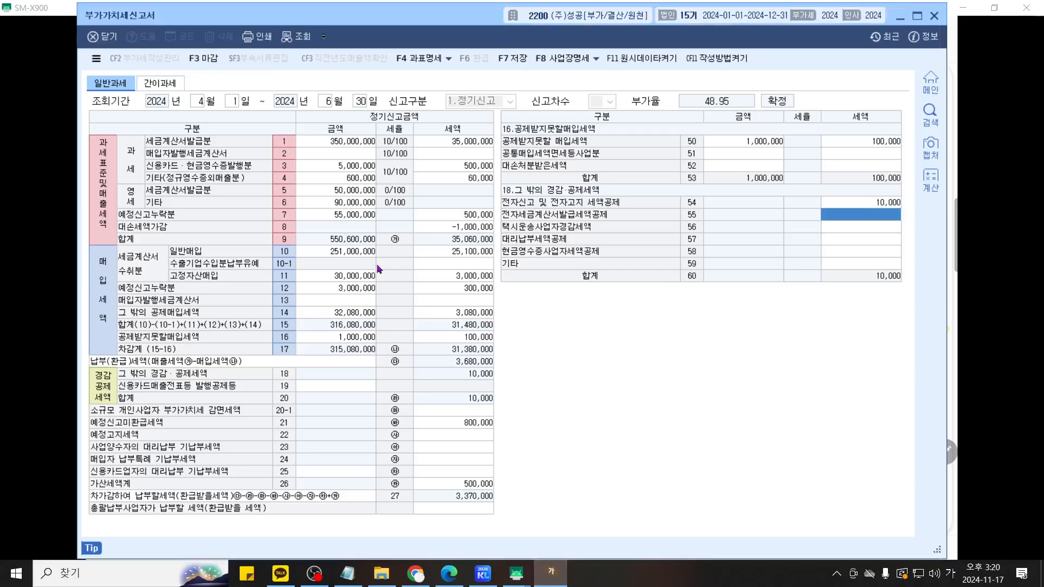
left_click(343, 217)
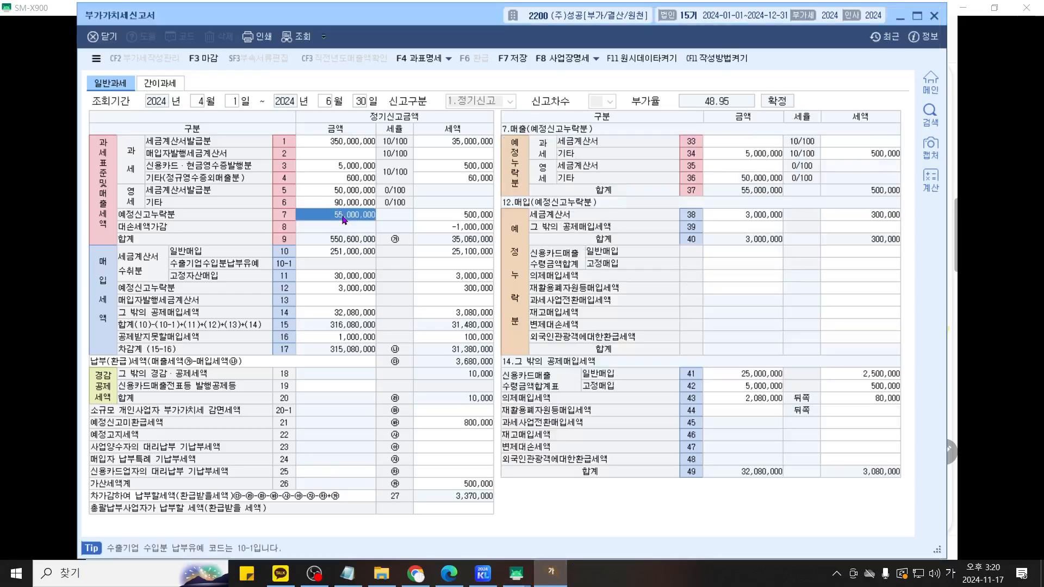
key("ctrl+2")
scroll(380, 321, "up", 5)
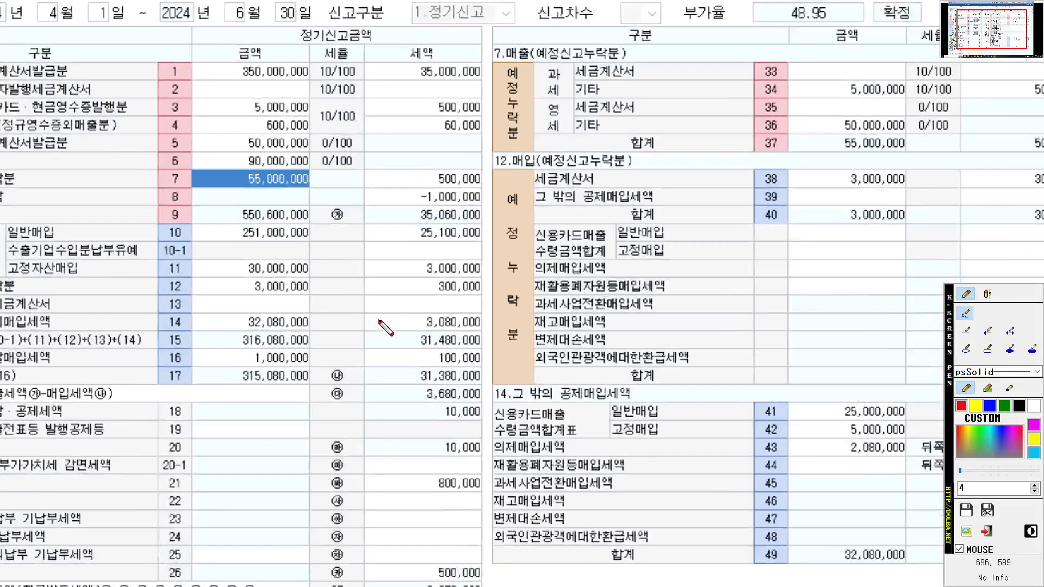
scroll(379, 322, "up", 1)
mouse_move(518, 180)
left_mouse_down()
mouse_move(477, 206)
mouse_move(509, 183)
left_mouse_up()
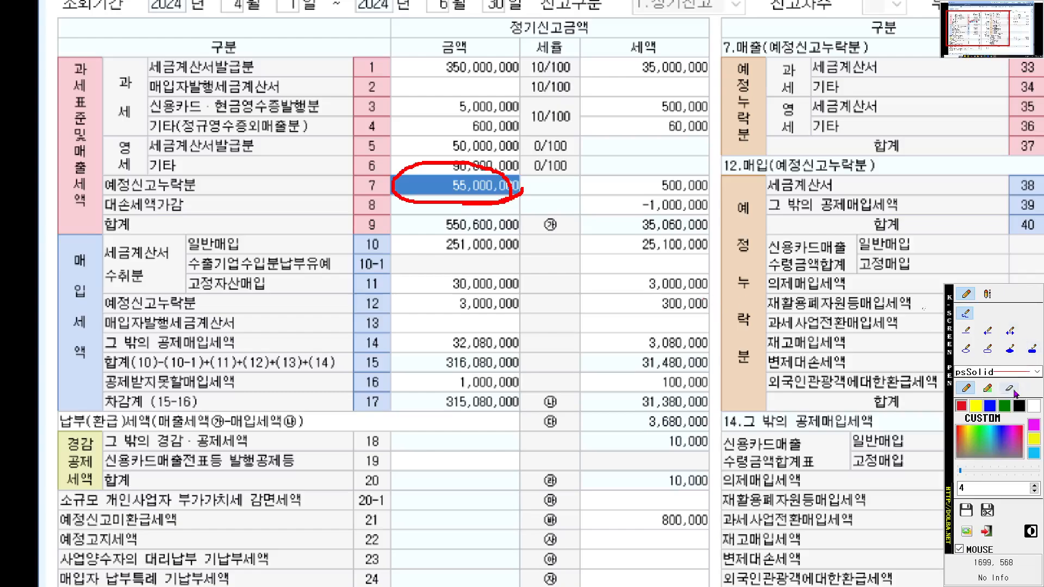
In a magnified screen-pen view, circle the 매출(예정신고누락분) tax total (row 37) in red and underline the section heading
left_click(991, 404)
right_click(814, 344)
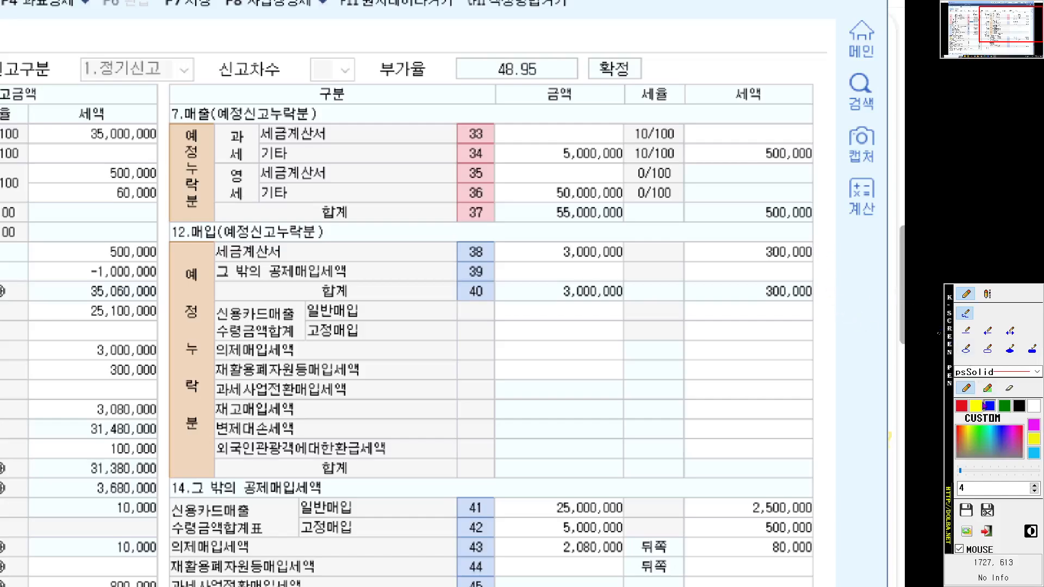
left_click(961, 405)
mouse_move(832, 221)
left_mouse_down()
mouse_move(758, 229)
mouse_move(818, 195)
mouse_move(850, 226)
mouse_move(821, 230)
left_mouse_up()
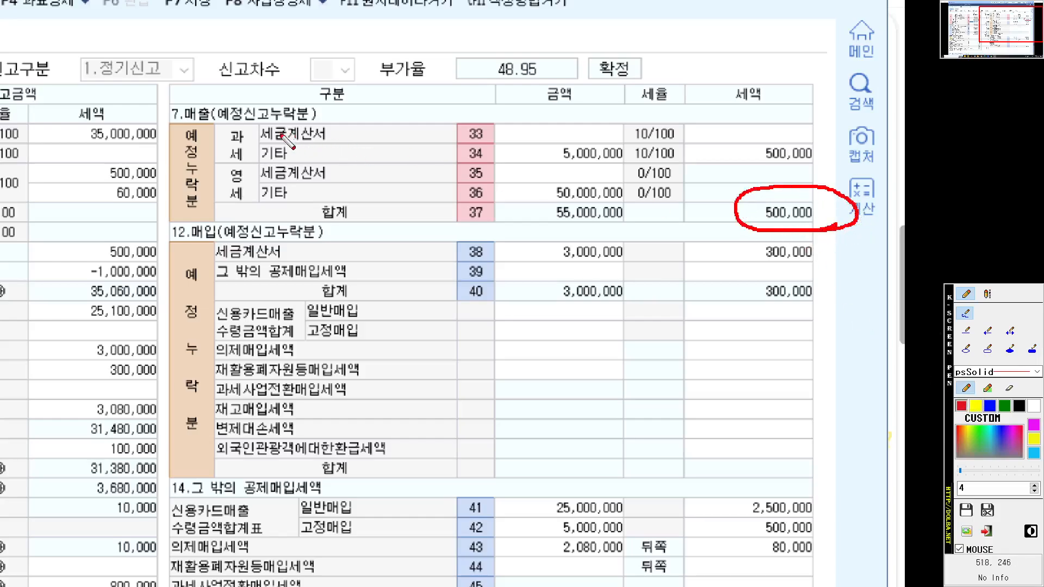
mouse_move(214, 122)
left_mouse_down()
mouse_move(313, 120)
mouse_move(184, 121)
left_mouse_up()
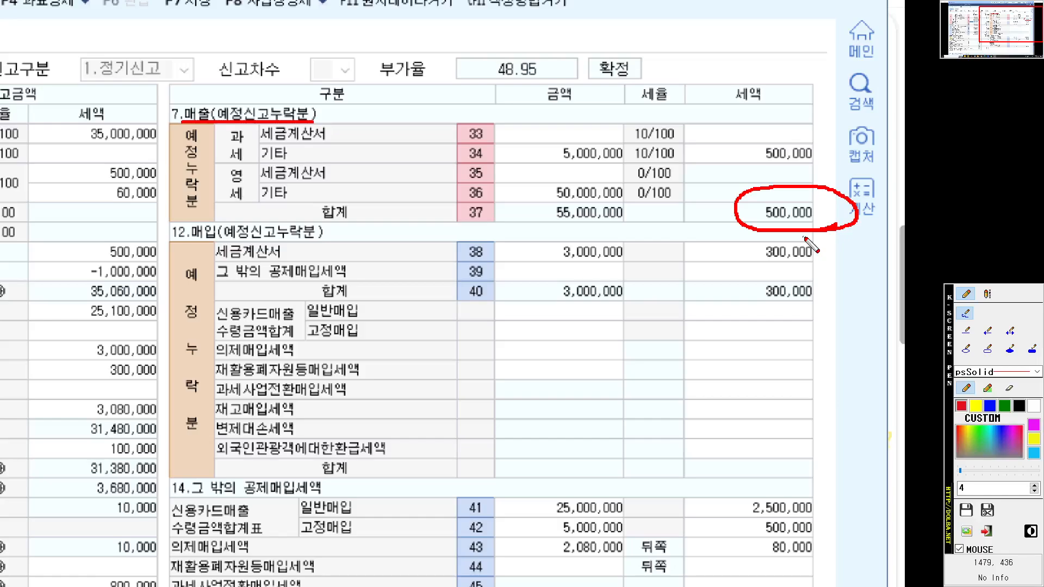
Circle the 매입(예정신고누락분) tax total (row 40) in blue, underline its heading, and draw a green minus sign before the total
left_click(990, 406)
mouse_move(838, 305)
left_mouse_down()
mouse_move(749, 288)
mouse_move(844, 305)
left_mouse_up()
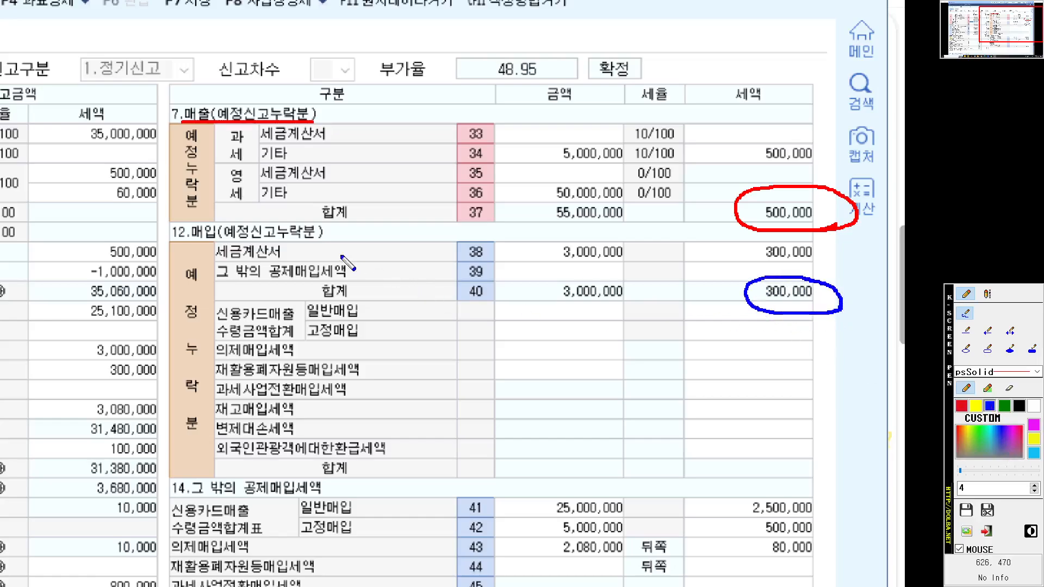
left_click_drag(191, 240, 330, 239)
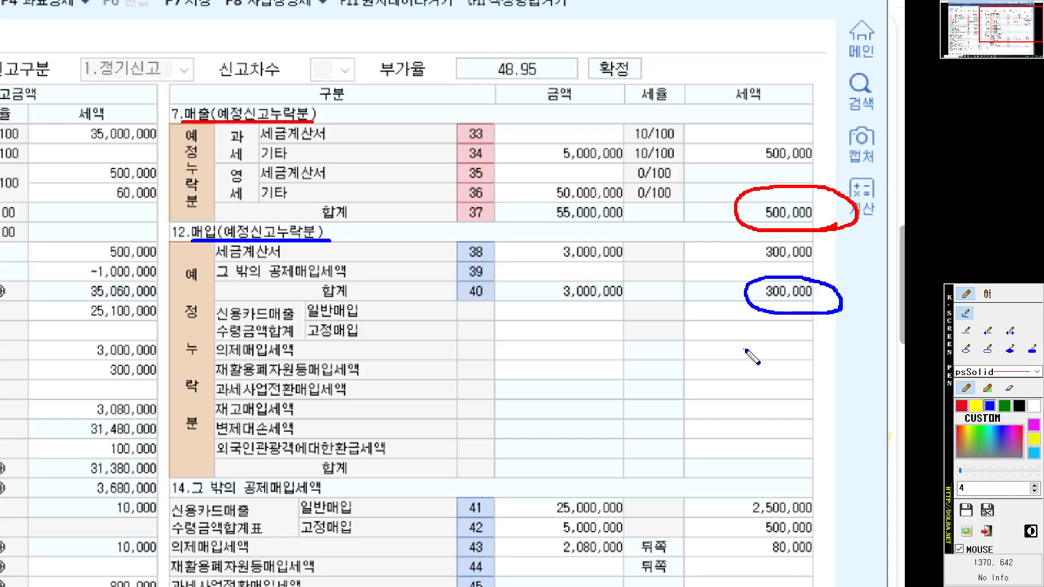
left_click(1004, 406)
left_click_drag(709, 288, 730, 288)
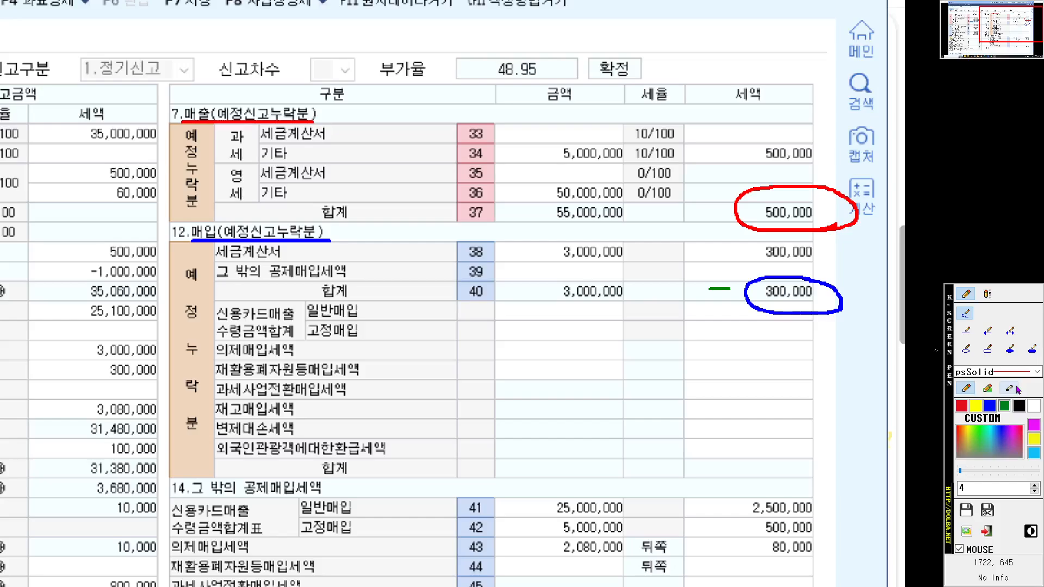
key("Escape")
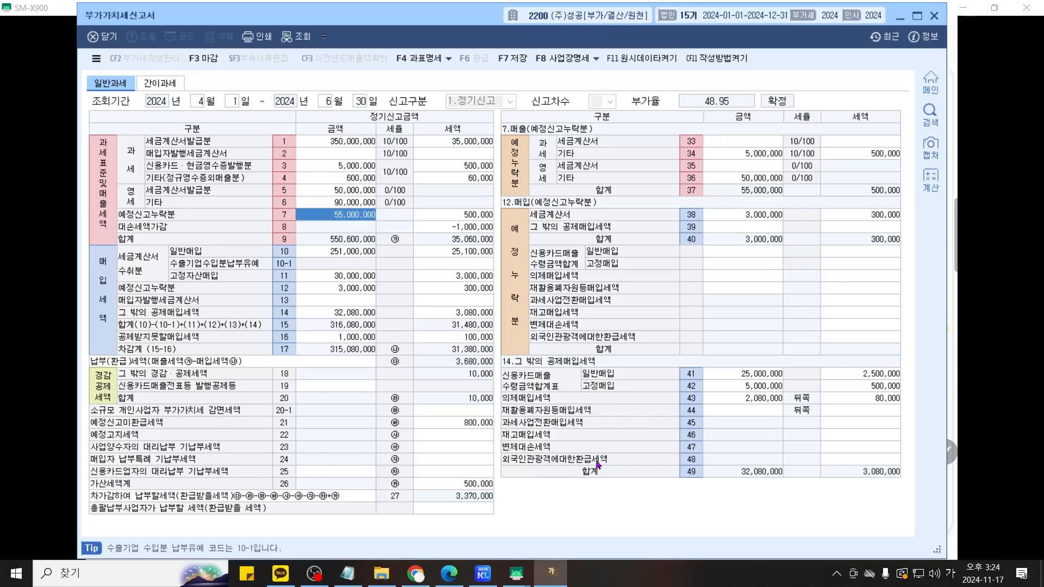
Recheck the purchase data in the notes document, return to the 부가가치세신고서, and underline the 가산세계 tax (row 26) in green
mouse_move(515, 573)
left_click(620, 527)
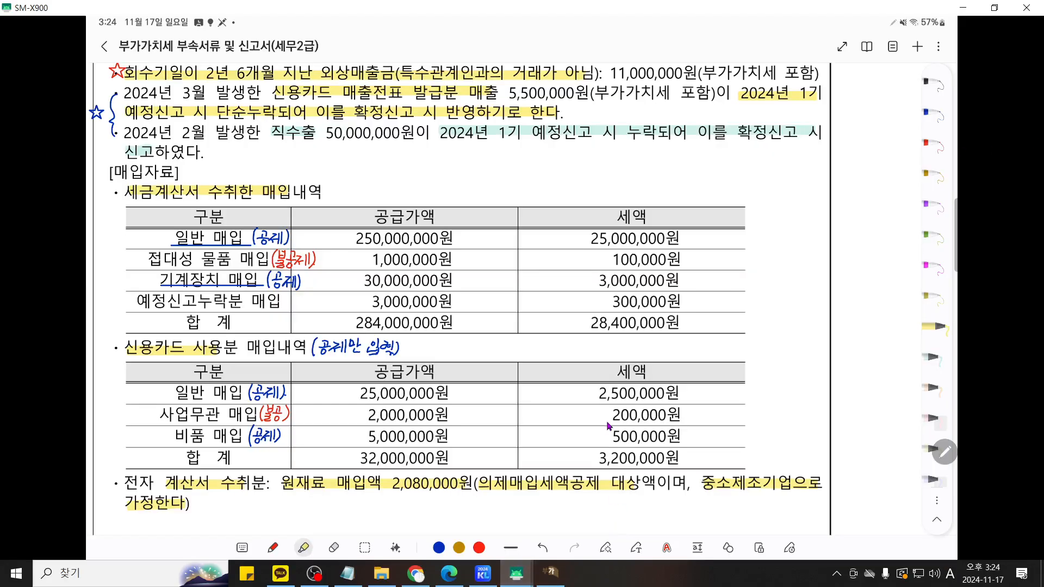
left_click(550, 573)
key("F2")
scroll(519, 377, "up", 3)
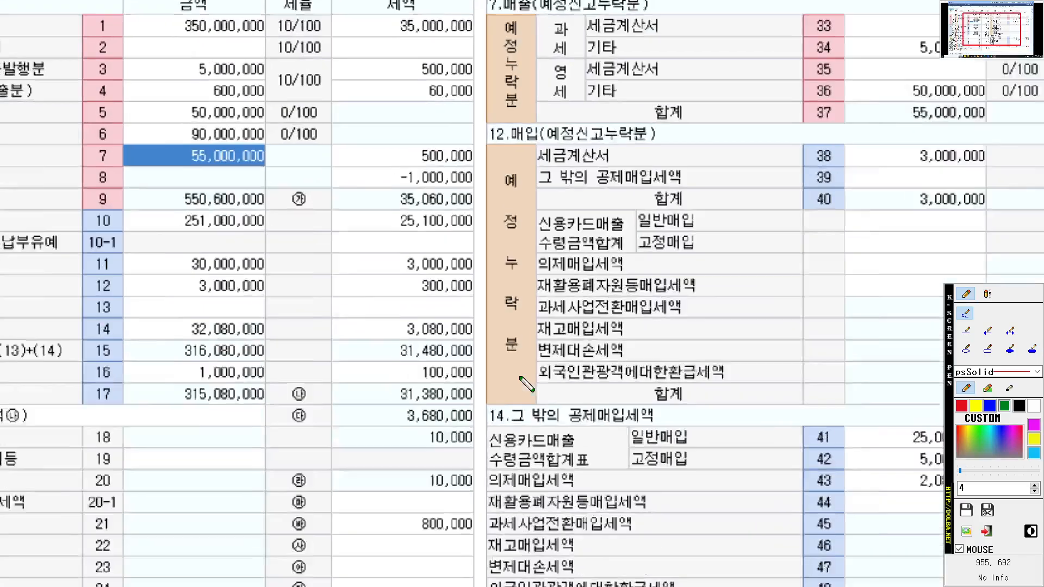
scroll(519, 376, "up", 1)
left_click_drag(519, 376, 669, 336)
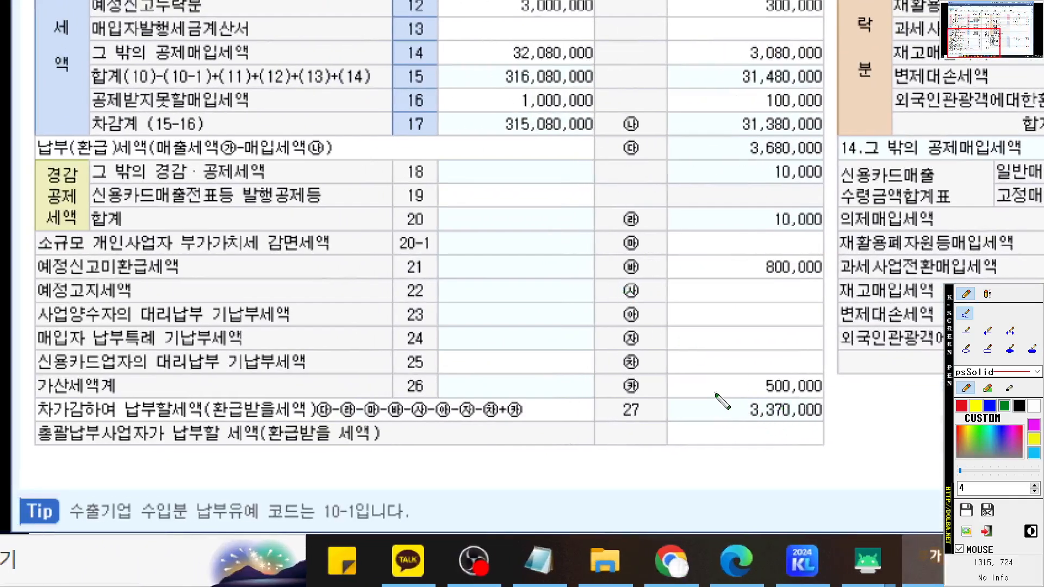
left_click_drag(710, 393, 841, 393)
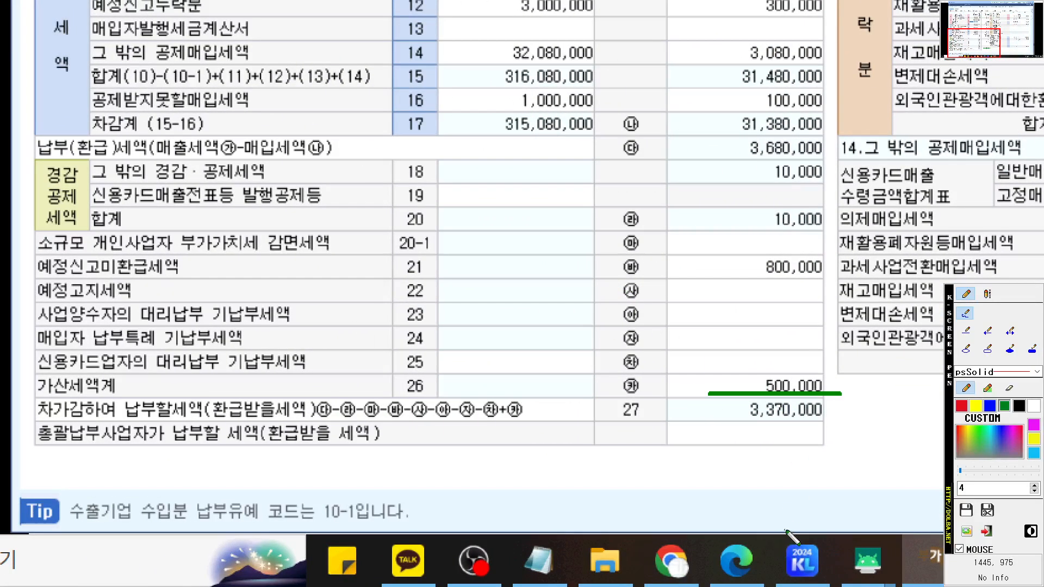
key("Escape")
Open the 가산세명세 for 가산세계 (row 26) and circle the row's tax amount in a magnified view
left_click(467, 483)
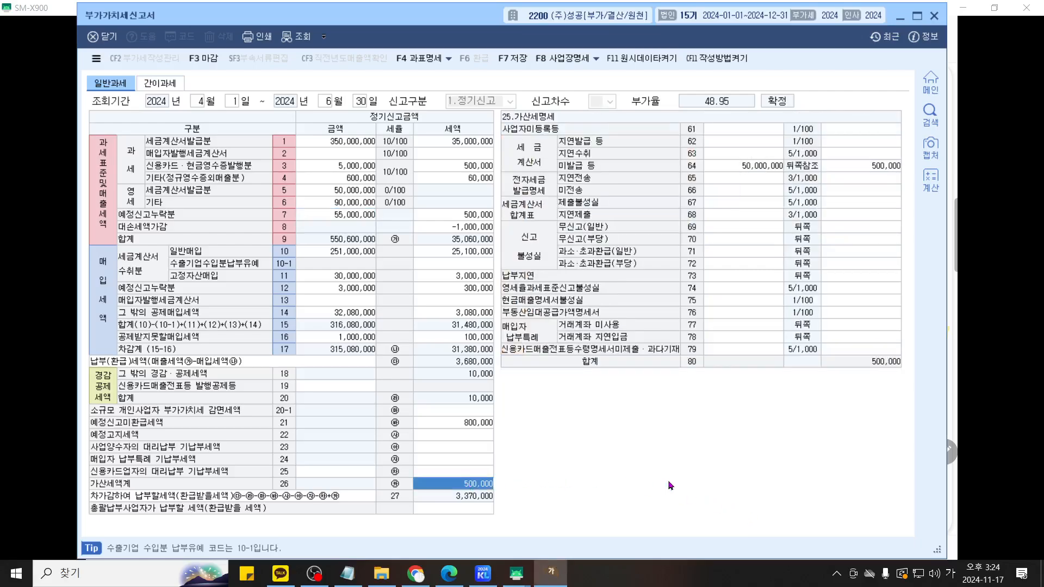
key("ctrl+grave")
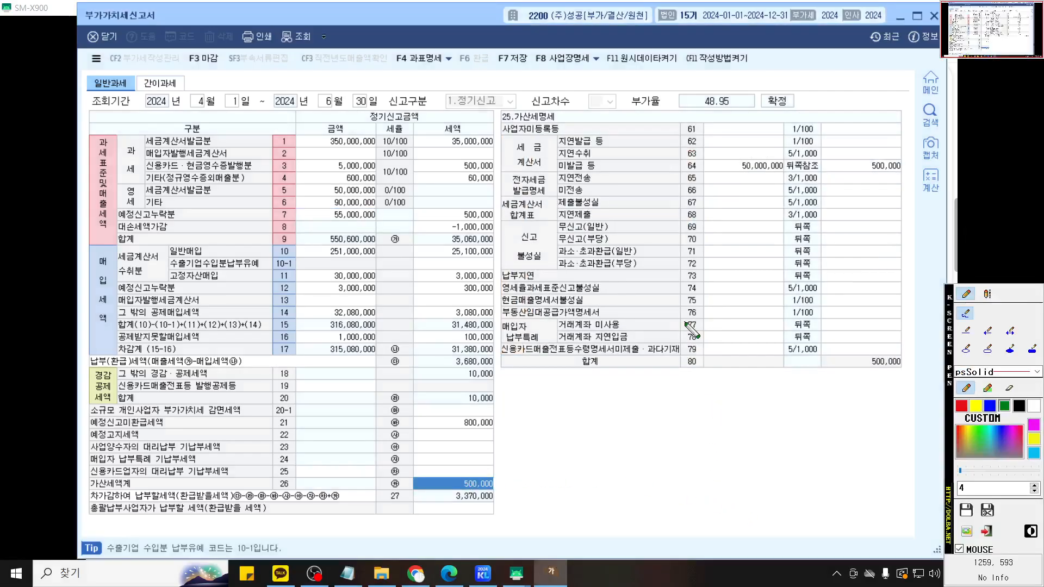
scroll(684, 322, "up", 5)
left_click_drag(684, 322, 735, 263)
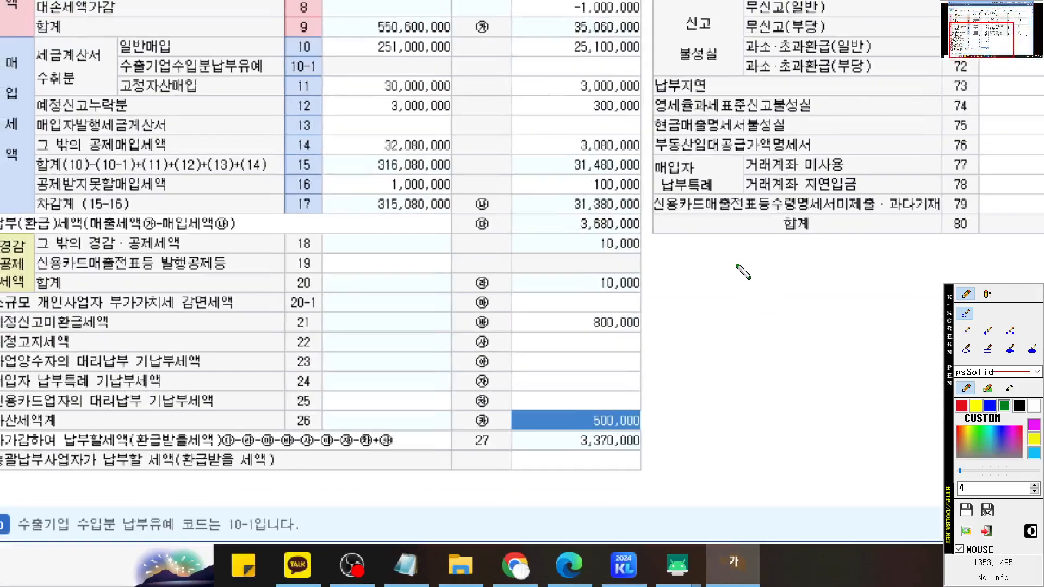
left_click_drag(608, 432, 671, 438)
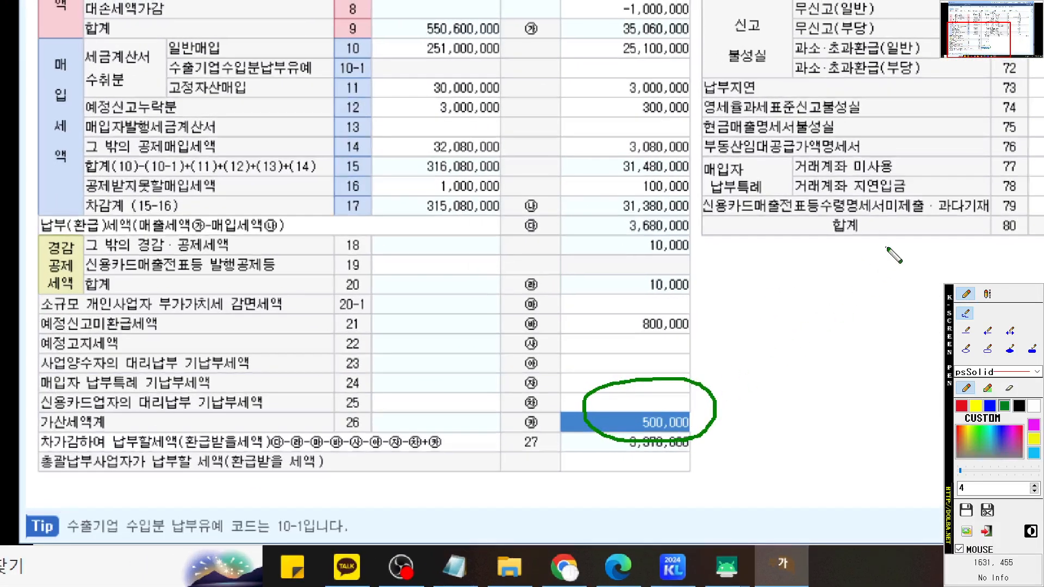
Circle 신고불성실, underline 과소 and 일반 in row 71, circle that row's amount field, and clear the annotations
left_click_drag(884, 246, 686, 318)
scroll(687, 318, "up", 3)
mouse_move(160, 296)
left_mouse_down()
mouse_move(57, 245)
mouse_move(140, 202)
mouse_move(169, 234)
mouse_move(166, 290)
mouse_move(141, 307)
mouse_move(212, 277)
left_mouse_up()
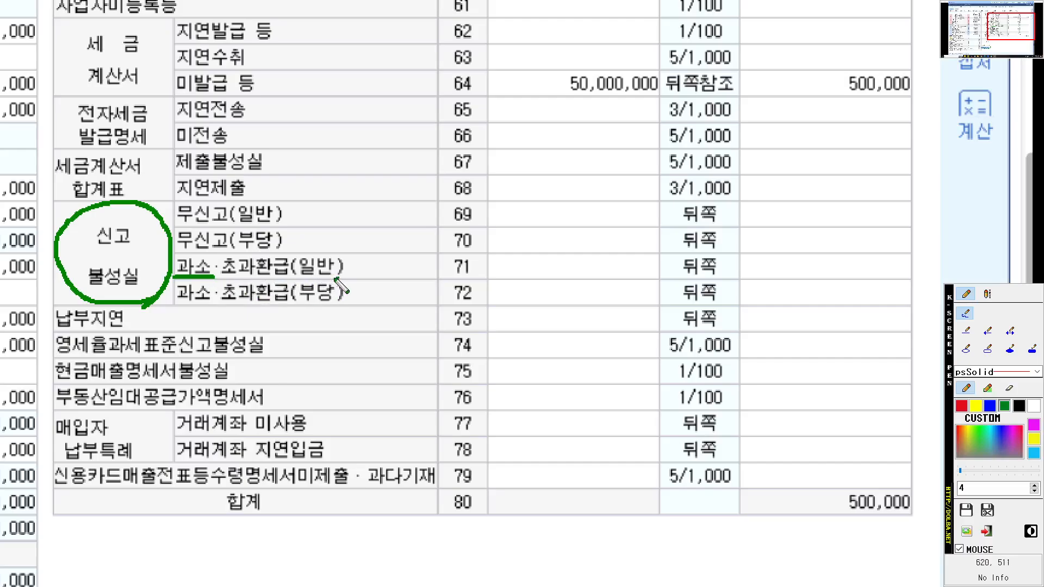
left_click_drag(338, 277, 295, 278)
mouse_move(603, 280)
left_mouse_down()
mouse_move(575, 280)
mouse_move(598, 249)
mouse_move(581, 282)
left_mouse_up()
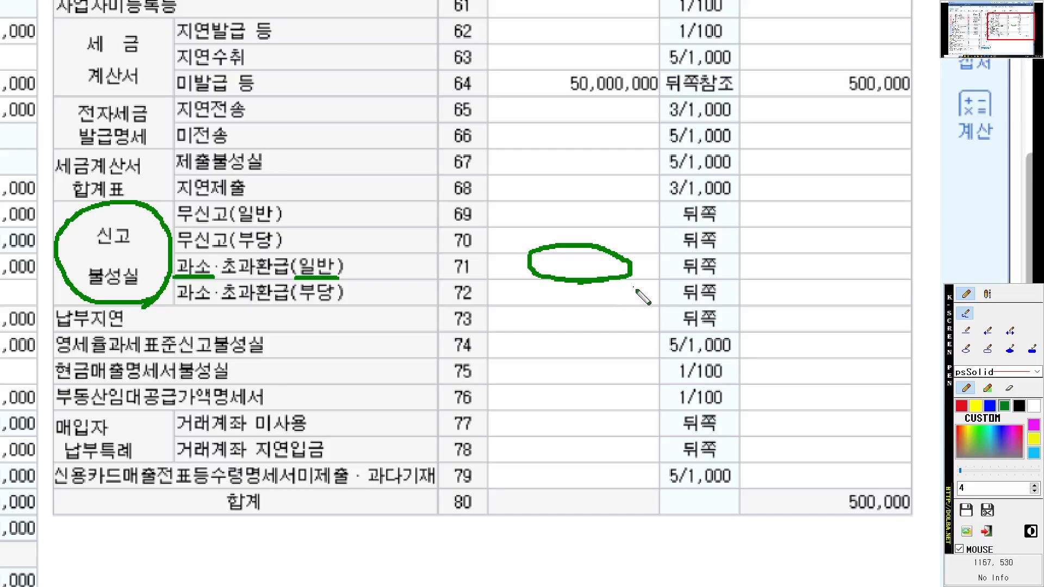
key("Escape")
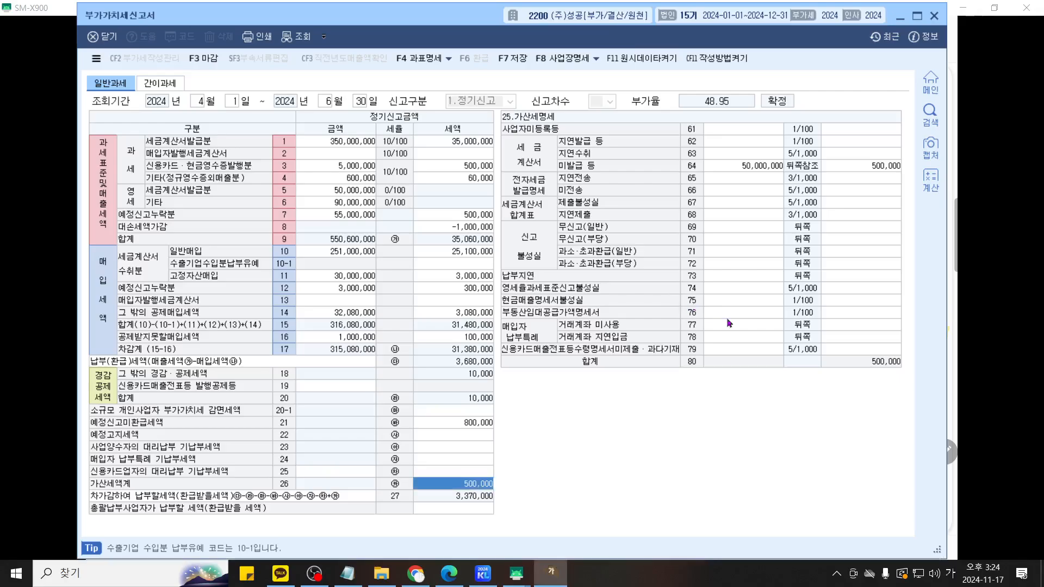
Enter 200,000 as the amount for 신고불성실 과소·초과환급(일반) (row 71)
left_click(747, 253)
type("200")
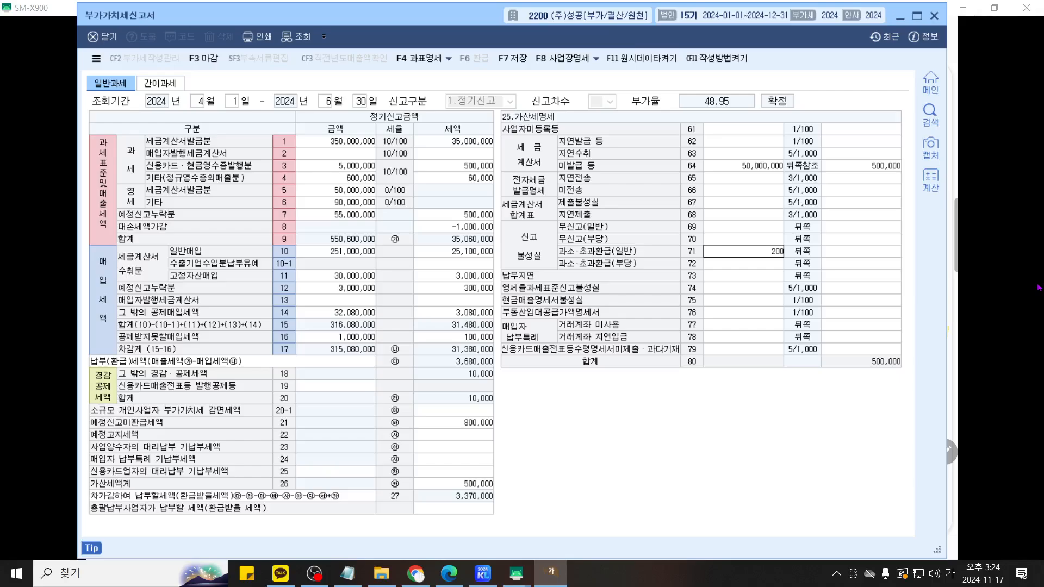
type(",000")
key("Return")
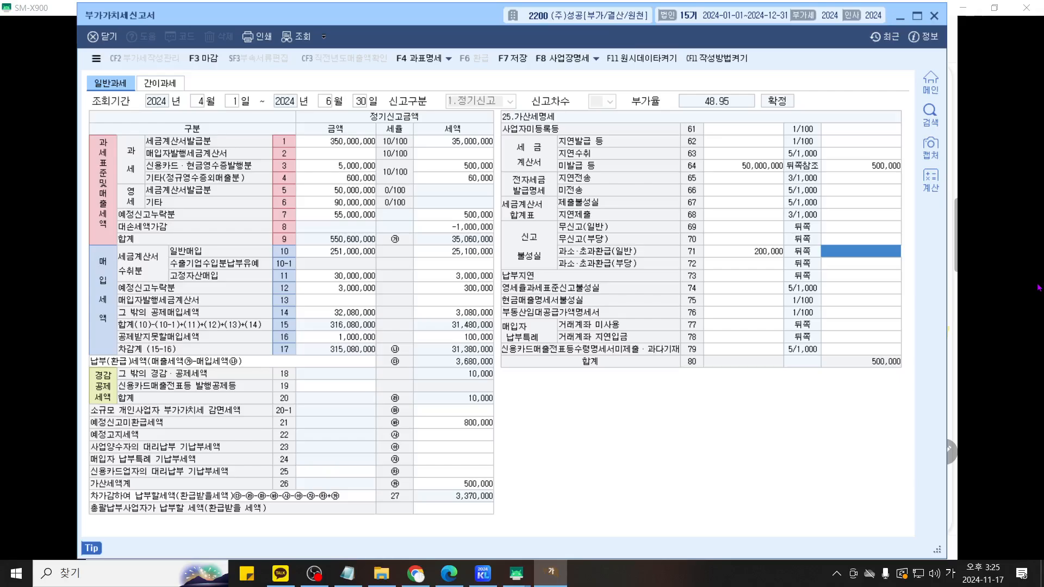
Enter 20,000 as the tax for 과소·초과환급(일반) (row 71)
type("2")
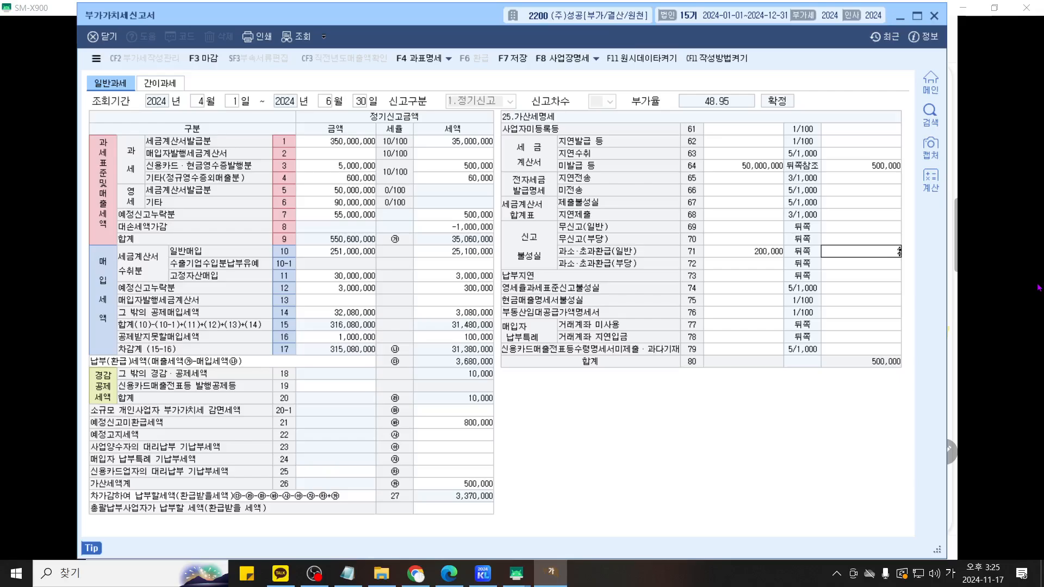
type("0,000")
key("Return")
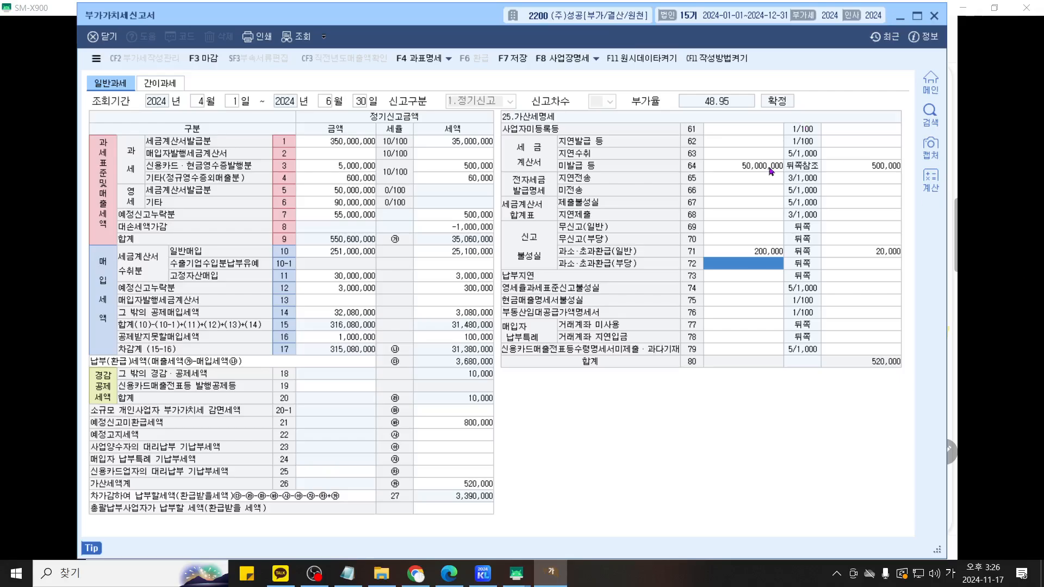
Change the tax for 과소·초과환급(일반) (row 71) to 5,000
left_click(869, 254)
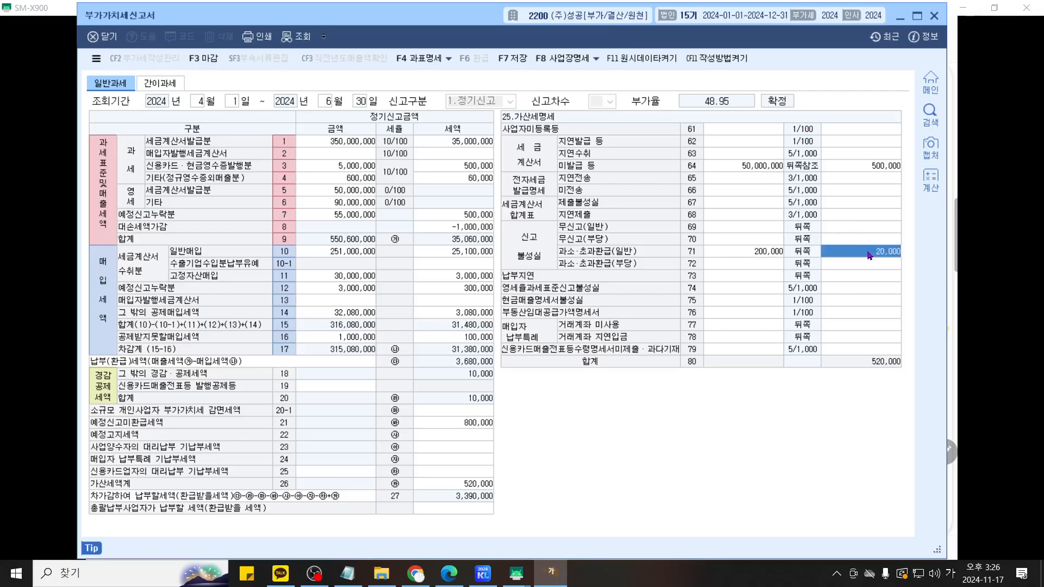
type("5")
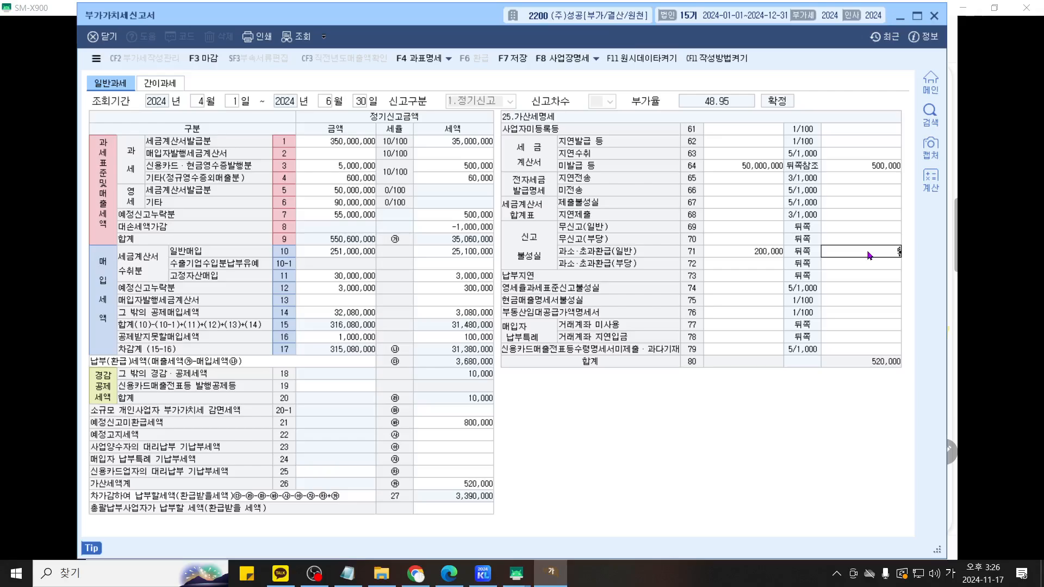
type(",000")
key("Return")
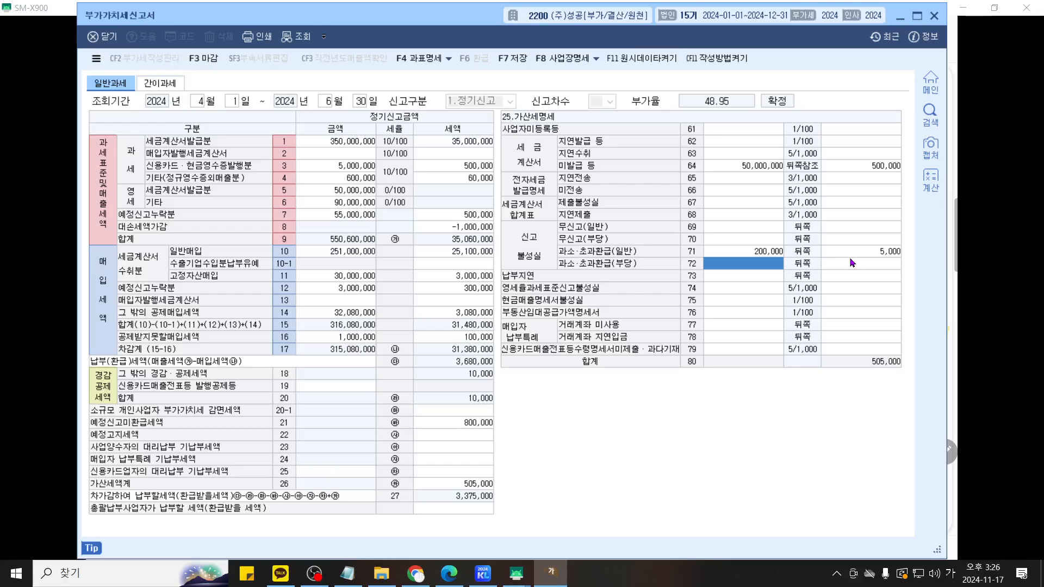
In a magnified view, circle 신고불성실, underline 신고불성실 in row 74, circle the 납부지연 amount field (row 73), and clear the annotations
key("ctrl+2")
scroll(859, 262, "up", 1)
scroll(859, 262, "up", 5)
left_click_drag(859, 262, 677, 242)
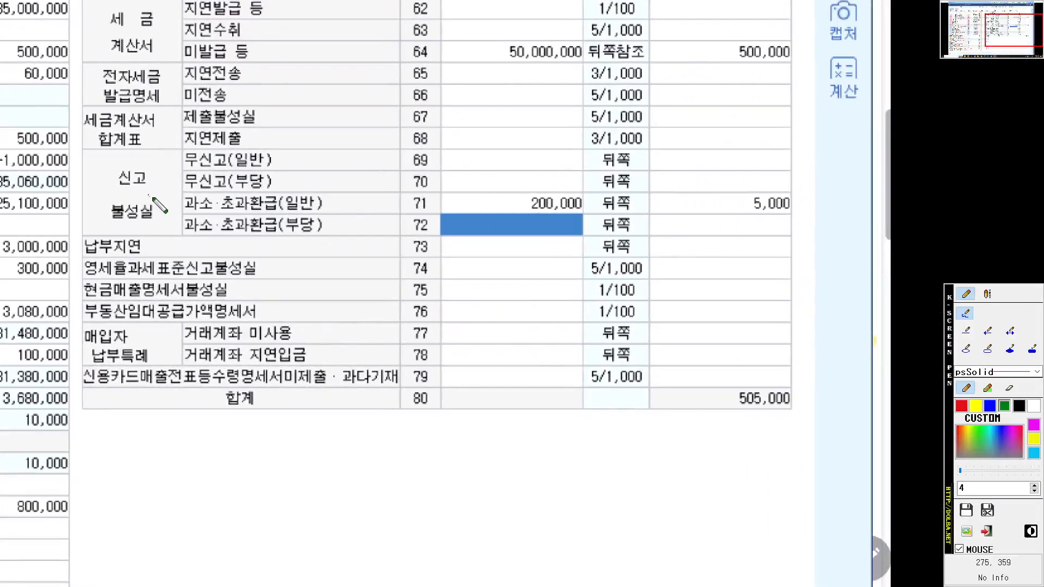
mouse_move(156, 225)
left_mouse_down()
mouse_move(83, 214)
mouse_move(173, 166)
mouse_move(139, 220)
left_mouse_up()
left_click_drag(188, 277, 271, 279)
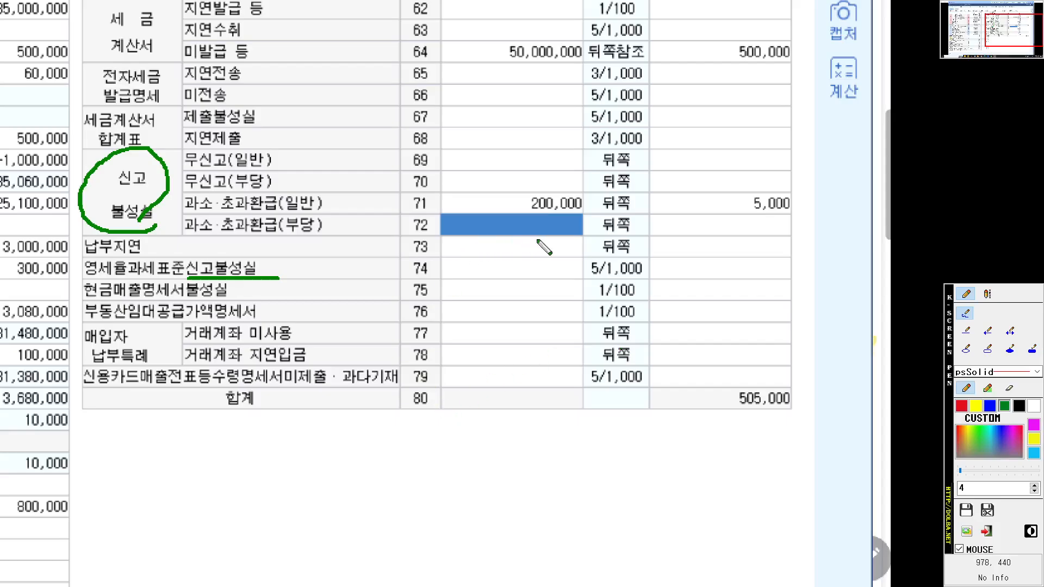
left_click_drag(543, 241, 517, 267)
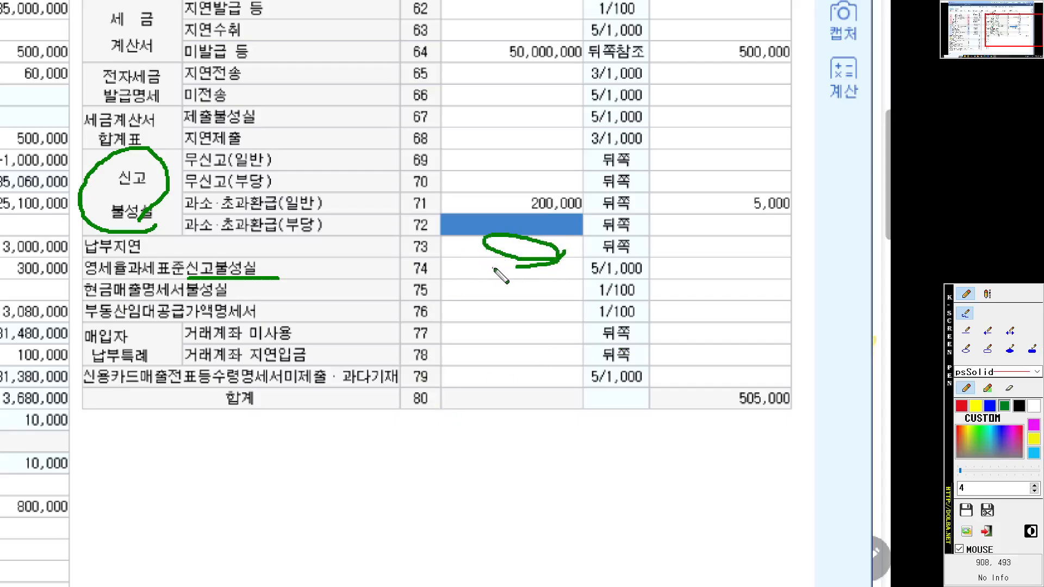
key("Escape")
Enter 200,000 as the 납부지연 amount (row 73) and open the 납부지연일수 calculation
left_click(737, 280)
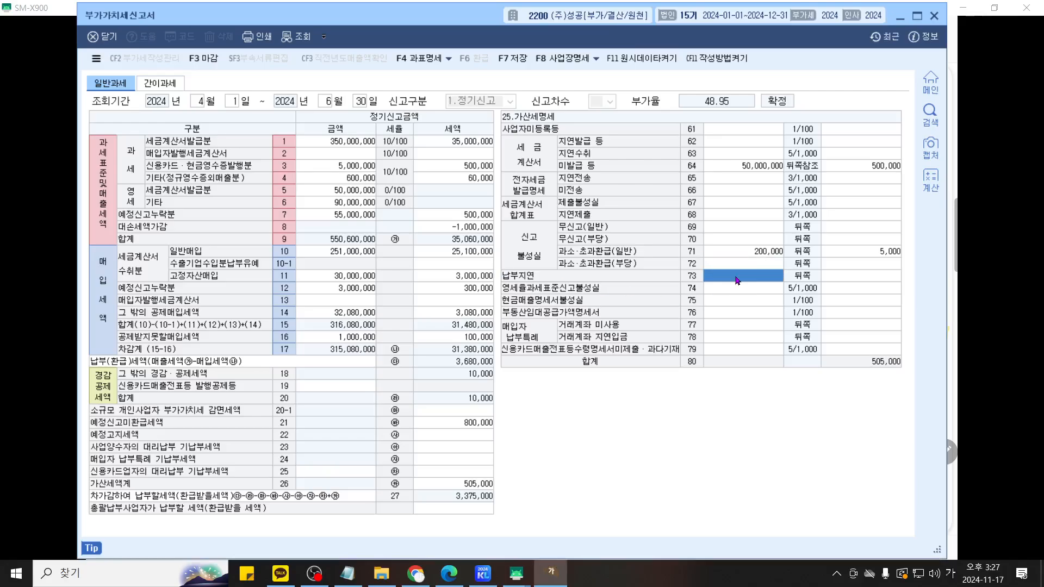
type("2000000")
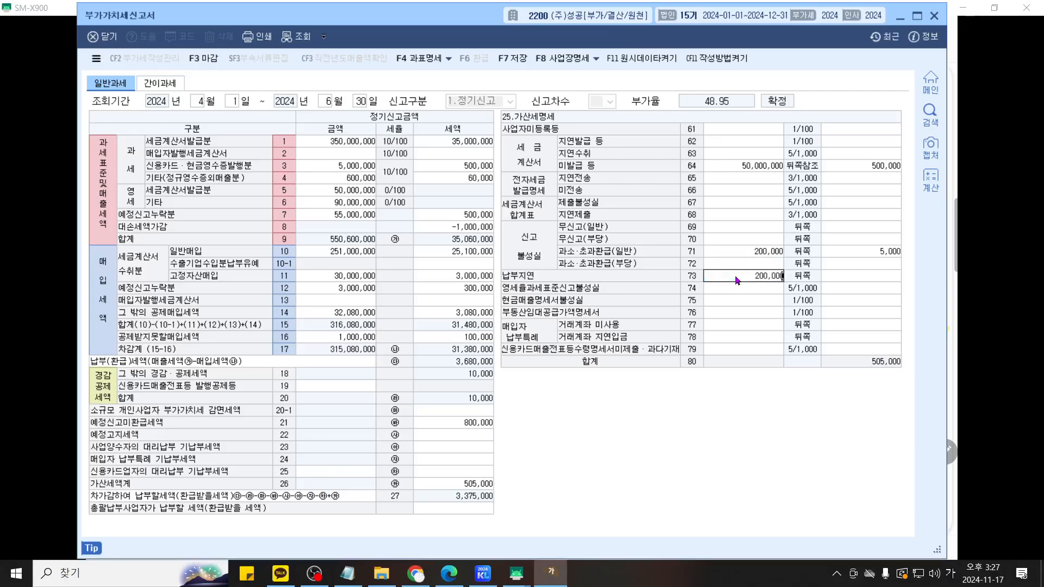
key("Return")
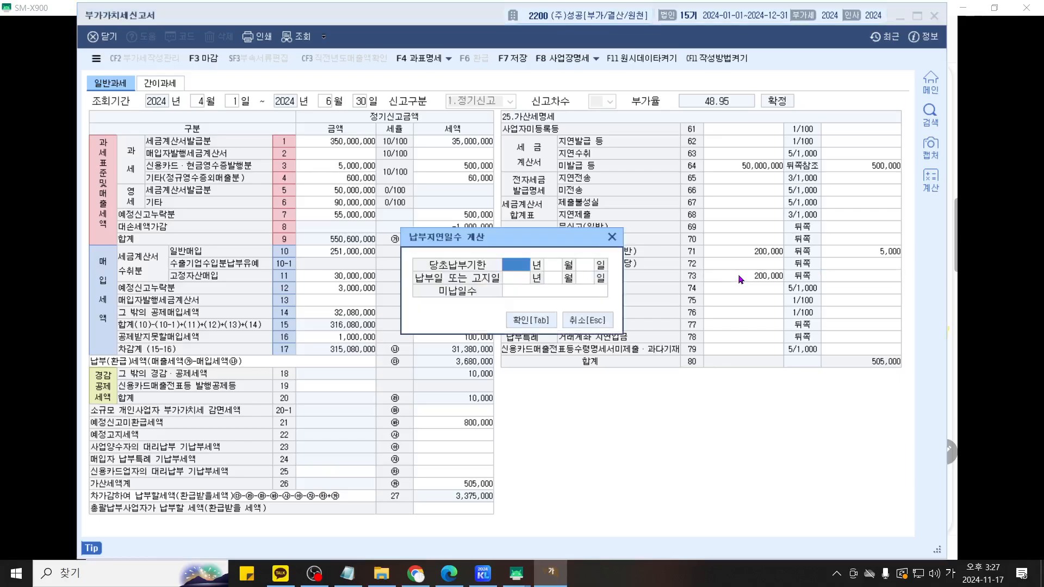
Underline the 당초납부기한 line in a magnified view, clear the annotation, and set 당초납부기한 to 2024년 4월 25일
key("ctrl+F12")
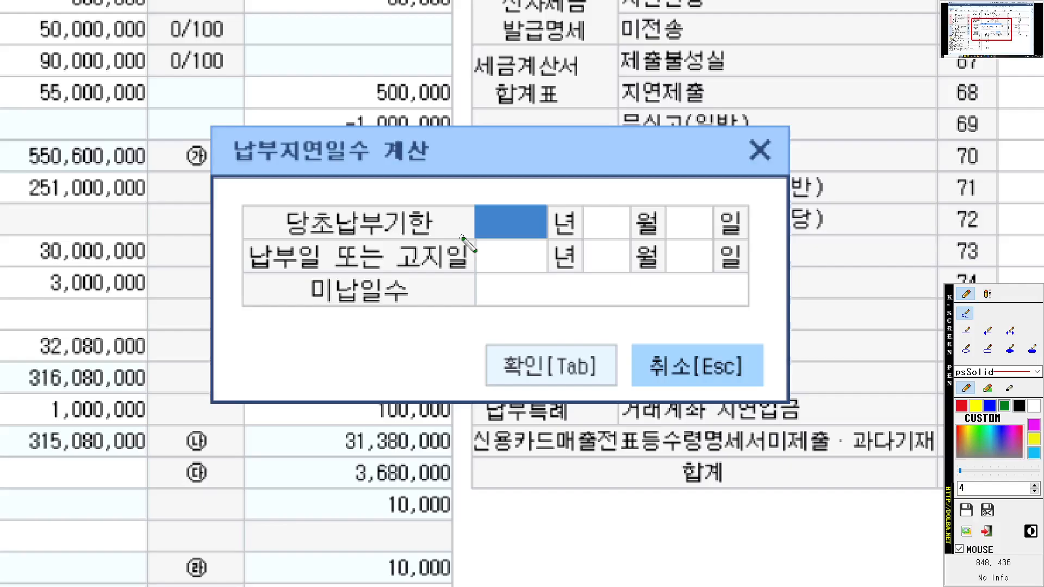
left_click_drag(459, 237, 826, 237)
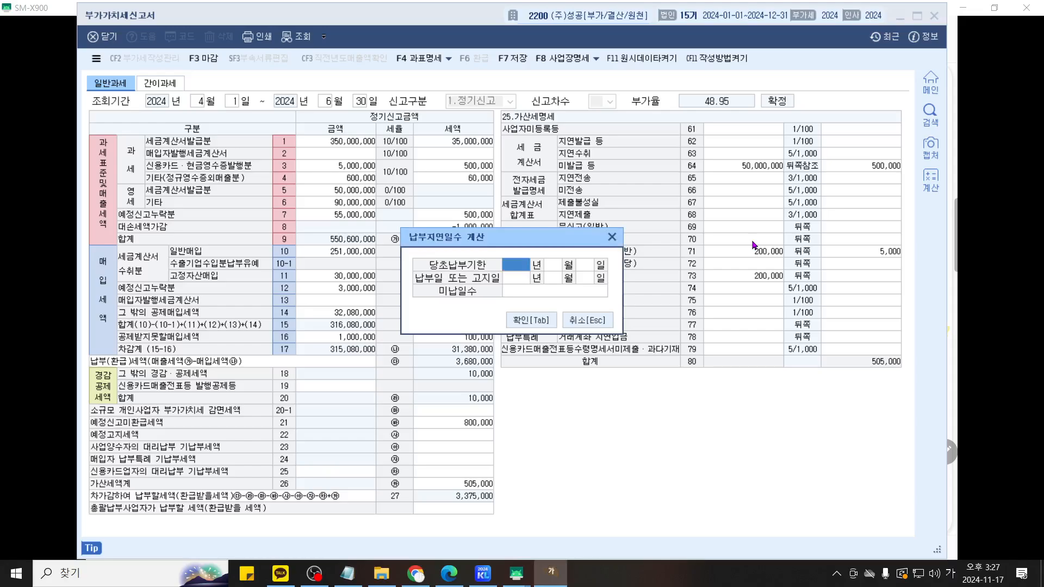
type("2024 년 ")
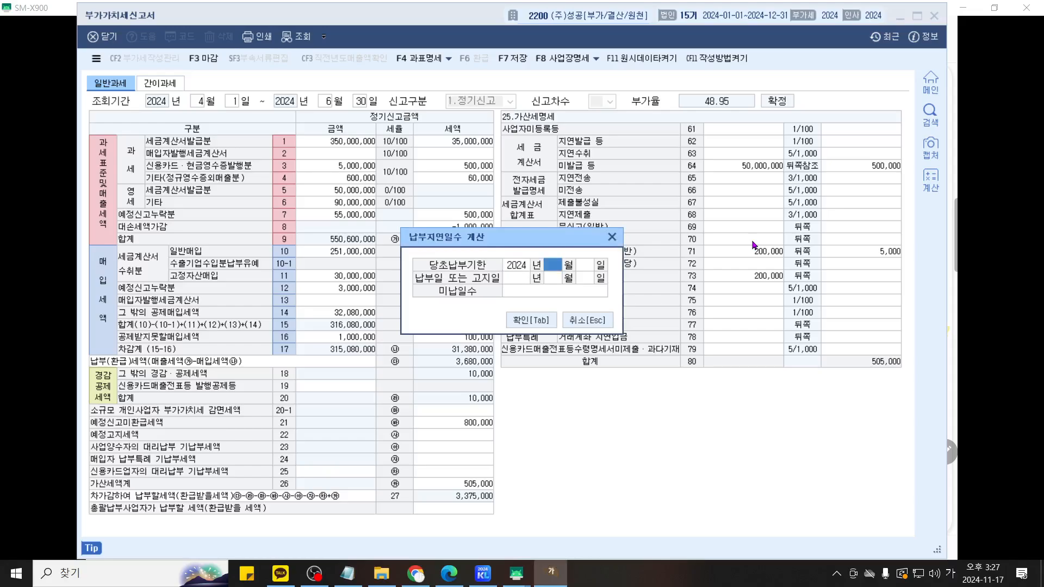
type("4")
key("Return")
type("25")
key("Return")
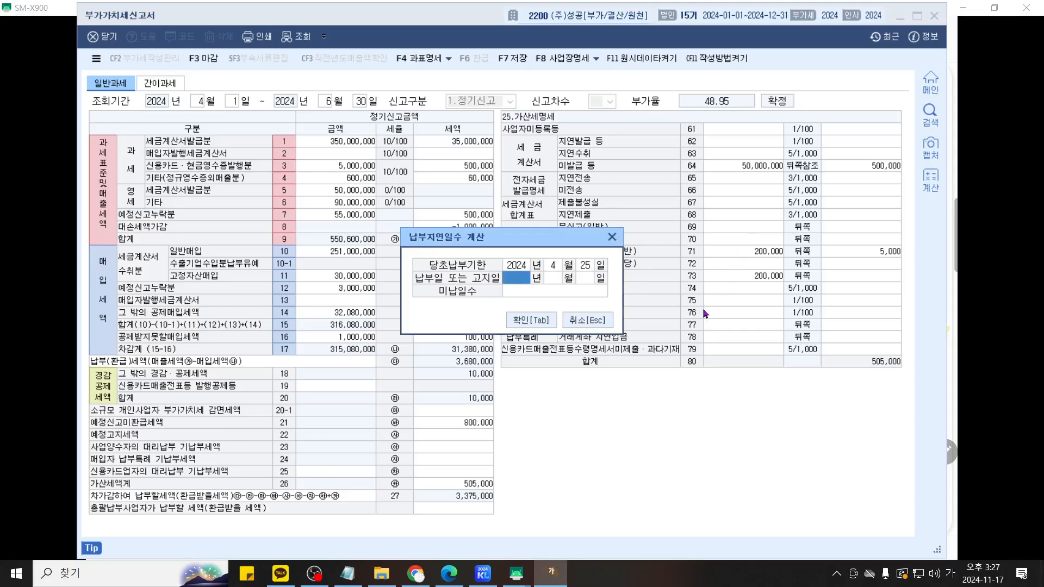
Underline the 납부일 또는 고지일 line in a magnified view, clear the annotation, and set that date to 2024년 7월 23일
key("ctrl+1")
scroll(712, 299, "up", 10)
left_click_drag(236, 273, 933, 297)
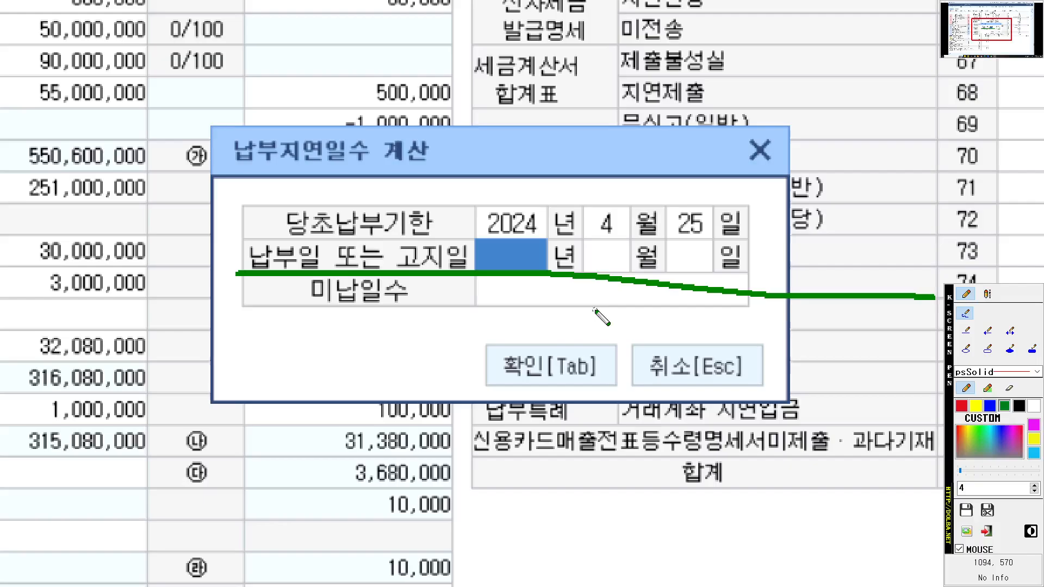
key("ctrl+1")
type("2024 년 ")
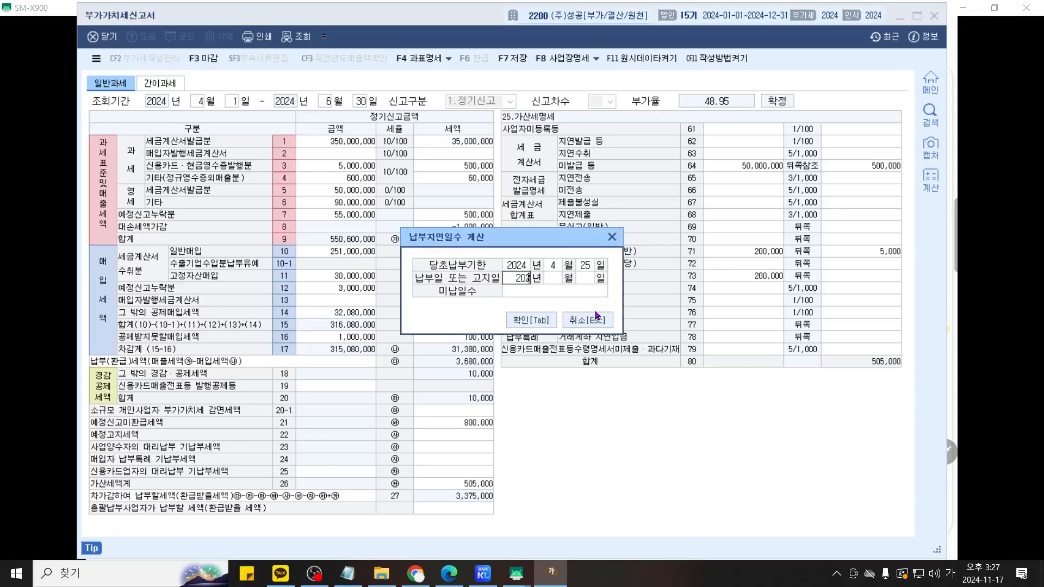
type("7 월 ")
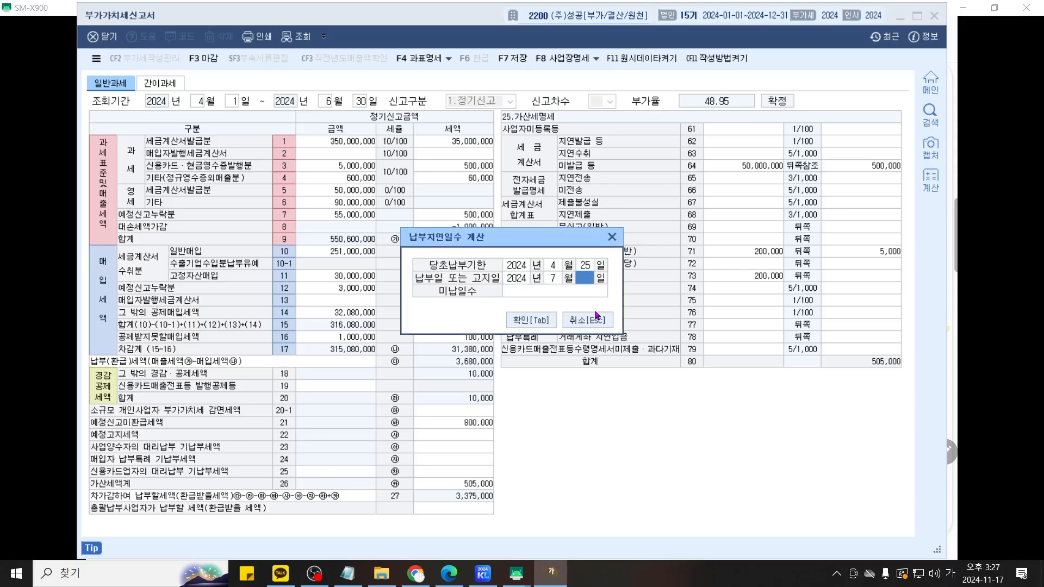
type("23")
key("Return")
Circle 확인 in a magnified view, confirm the 납부지연일수 calculation, and mark the 납부지연 label (row 73) in a magnified view
key("ctrl+1")
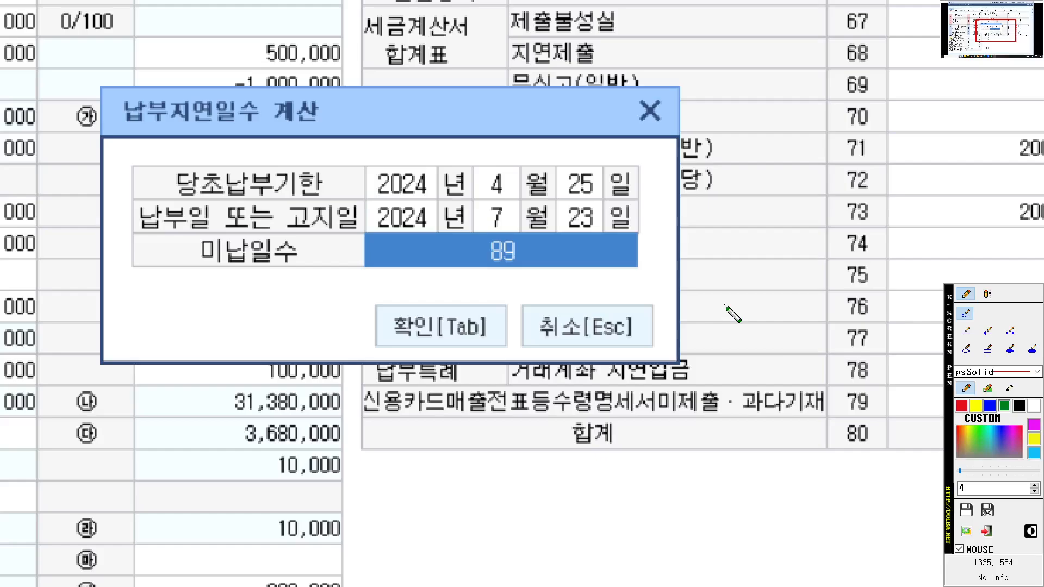
mouse_move(495, 356)
left_mouse_down()
mouse_move(373, 296)
mouse_move(434, 369)
left_mouse_up()
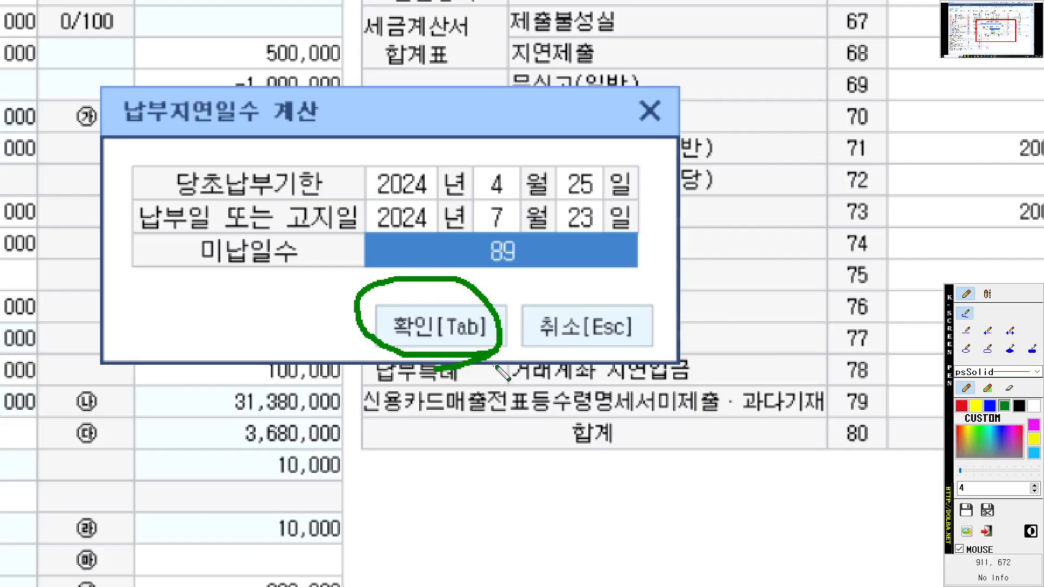
key("Escape")
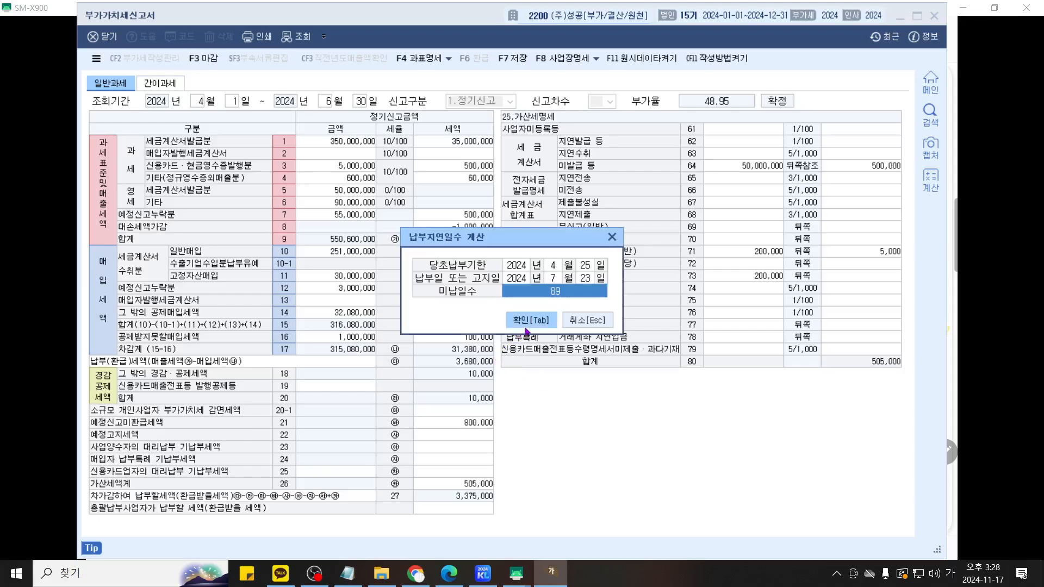
left_click(526, 331)
left_click(947, 447)
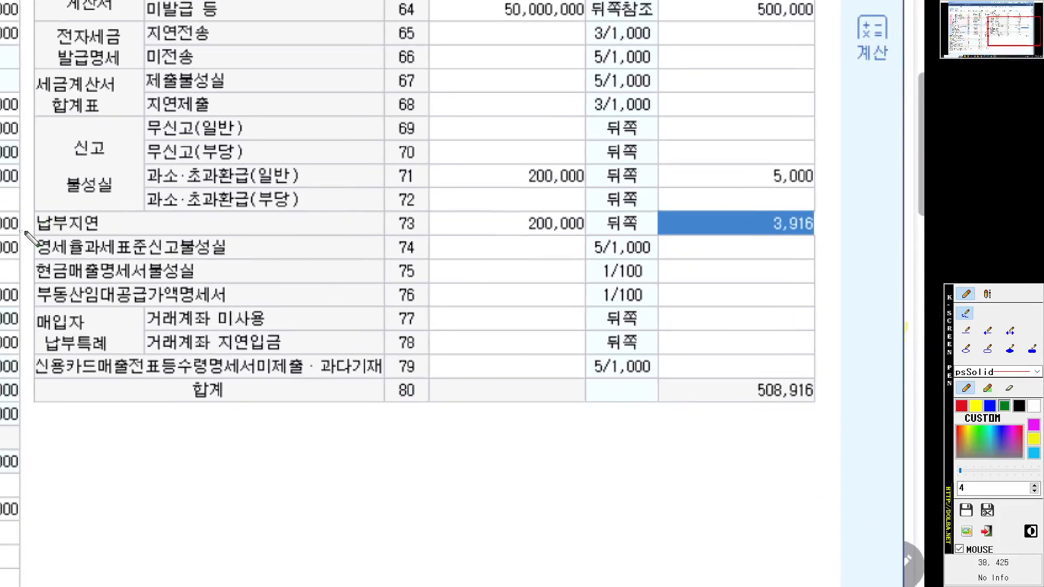
left_click_drag(39, 237, 114, 236)
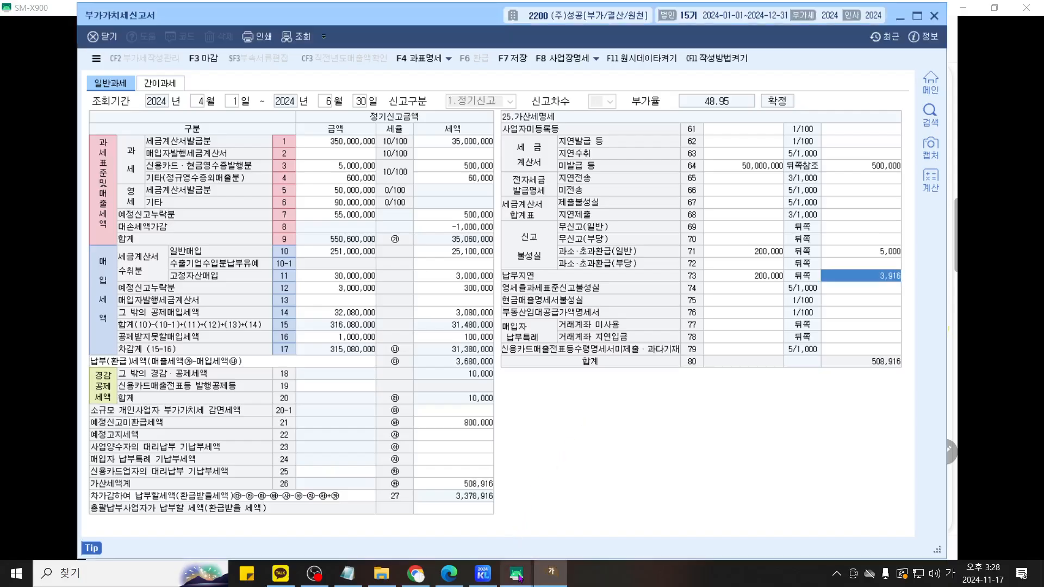
Switch to the exam problem document and examine the sales omitted from the preliminary return and the purchase data in a magnified view
left_click(519, 578)
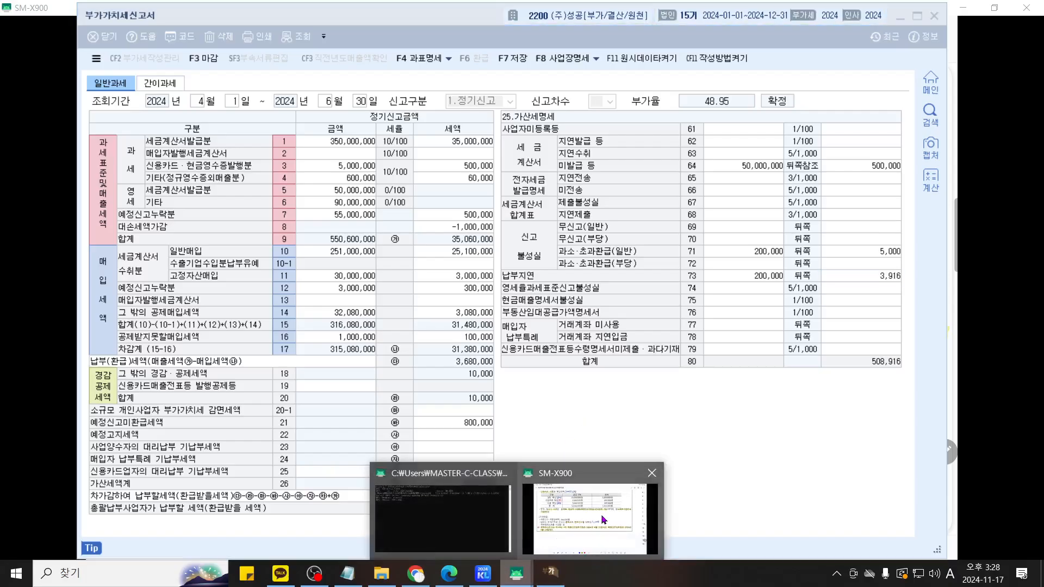
left_click(601, 519)
scroll(549, 386, "up", 6)
scroll(549, 386, "up", 3)
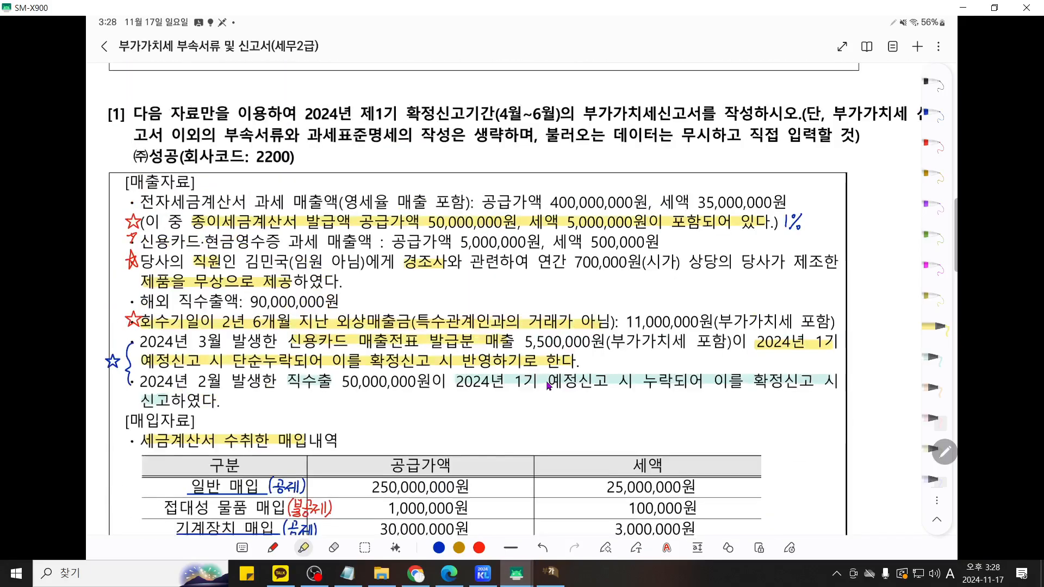
scroll(549, 387, "down", 3)
scroll(547, 382, "down", 1)
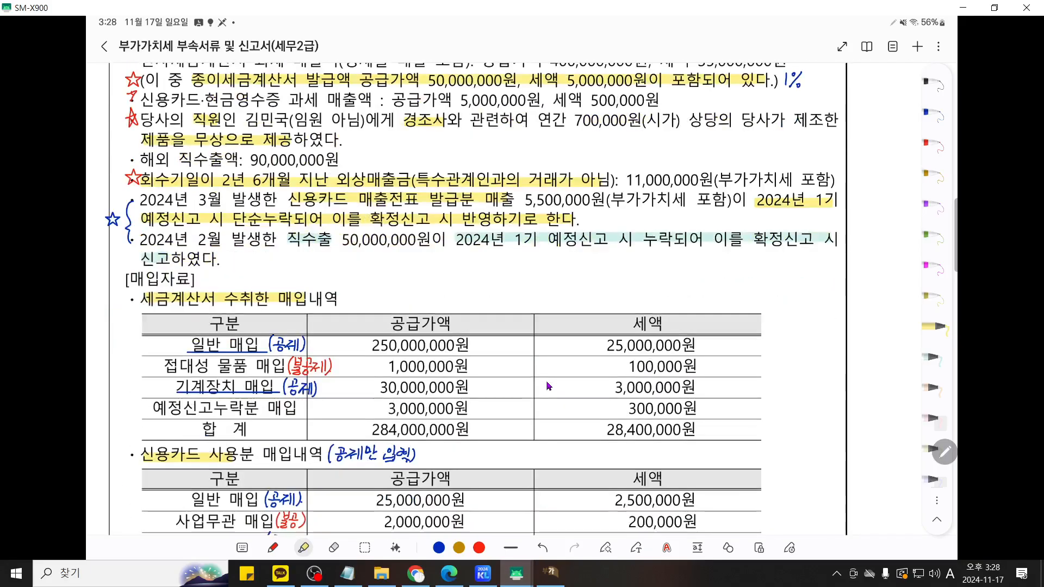
key("ctrl+4")
scroll(555, 376, "up", 3)
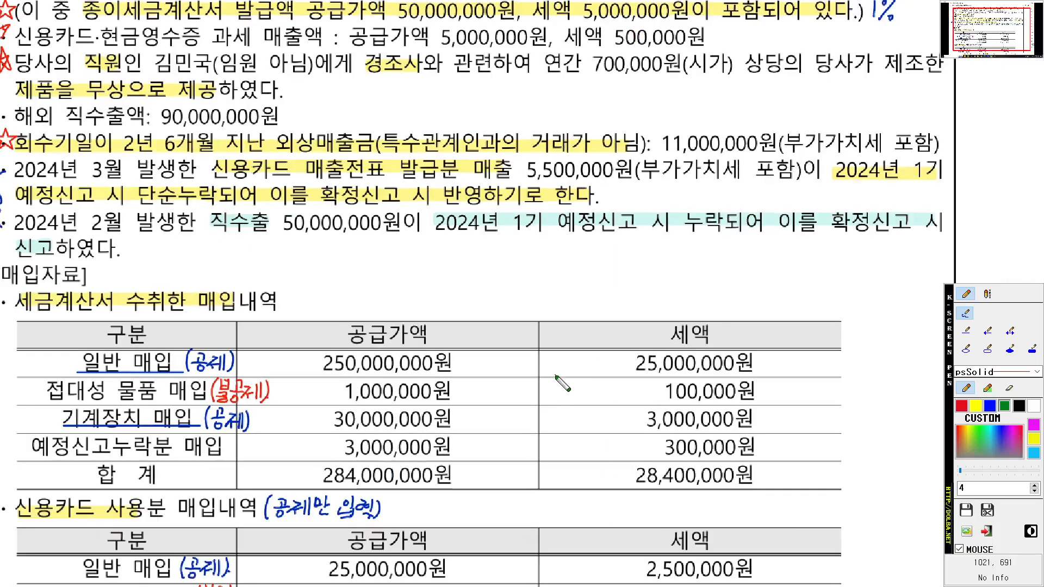
left_click_drag(561, 362, 581, 355)
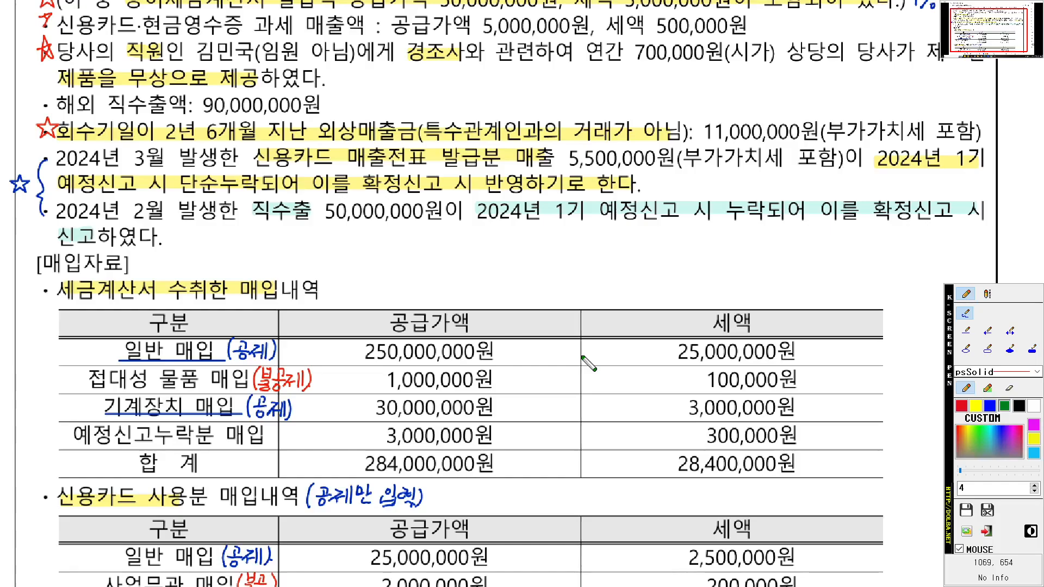
key("Escape")
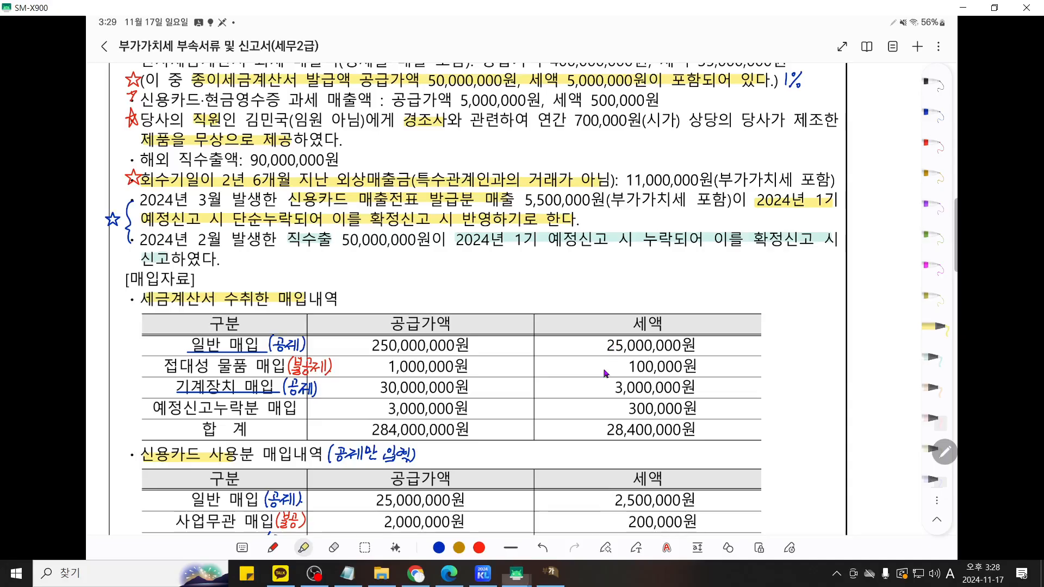
Return to the VAT return, underline 영세율과세표준신고불성실 (row 74) and circle its amount field in a magnified view, and clear the annotations
left_click(550, 573)
scroll(625, 348, "up", 5)
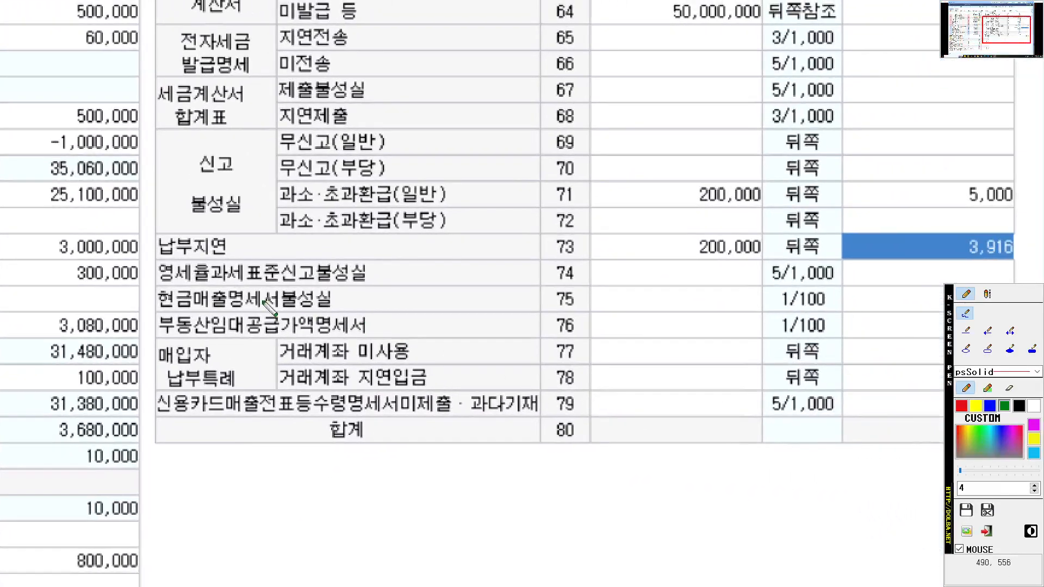
left_click_drag(160, 284, 817, 285)
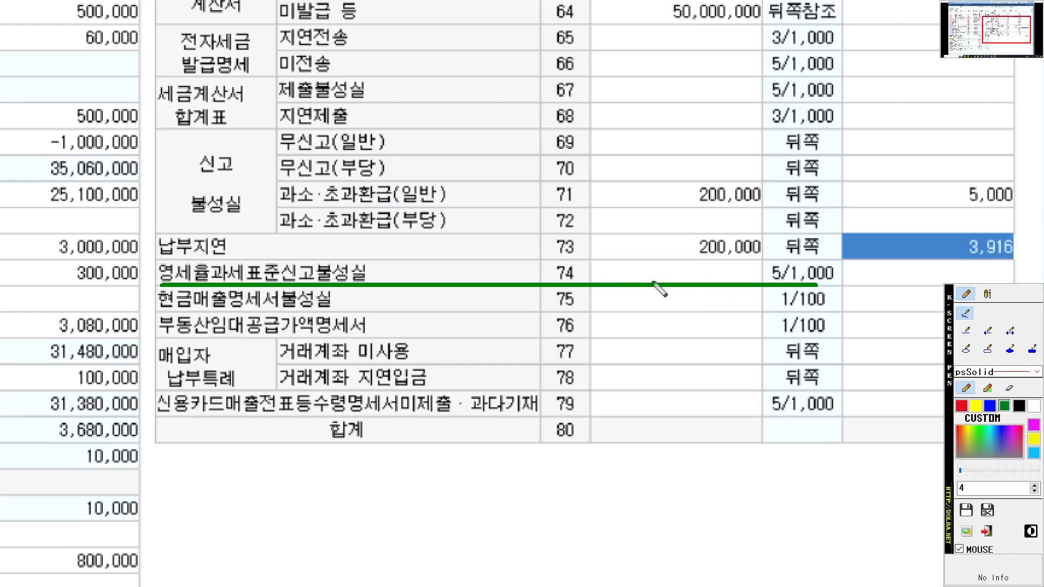
left_click_drag(761, 281, 626, 290)
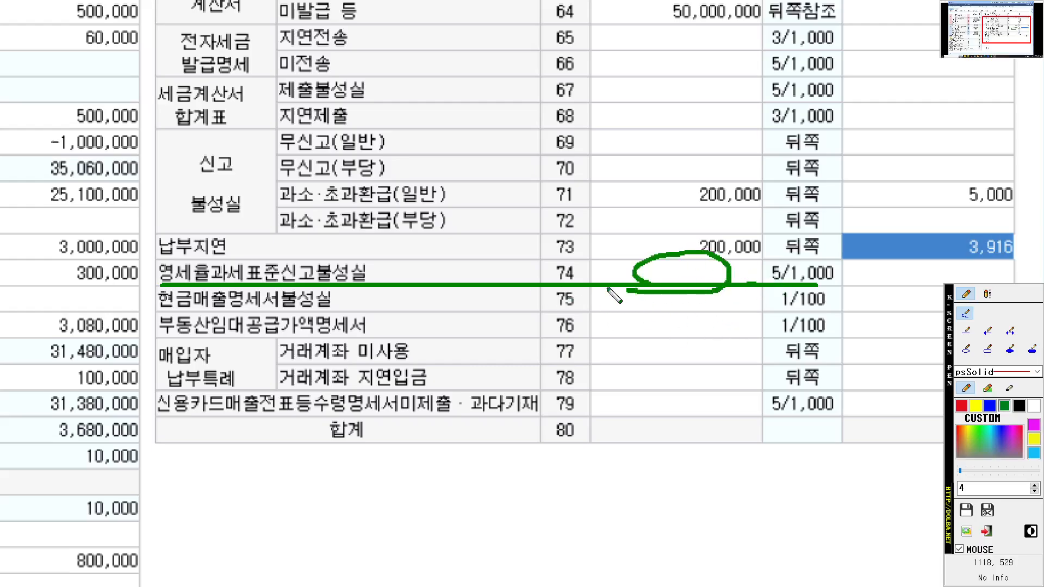
key("Escape")
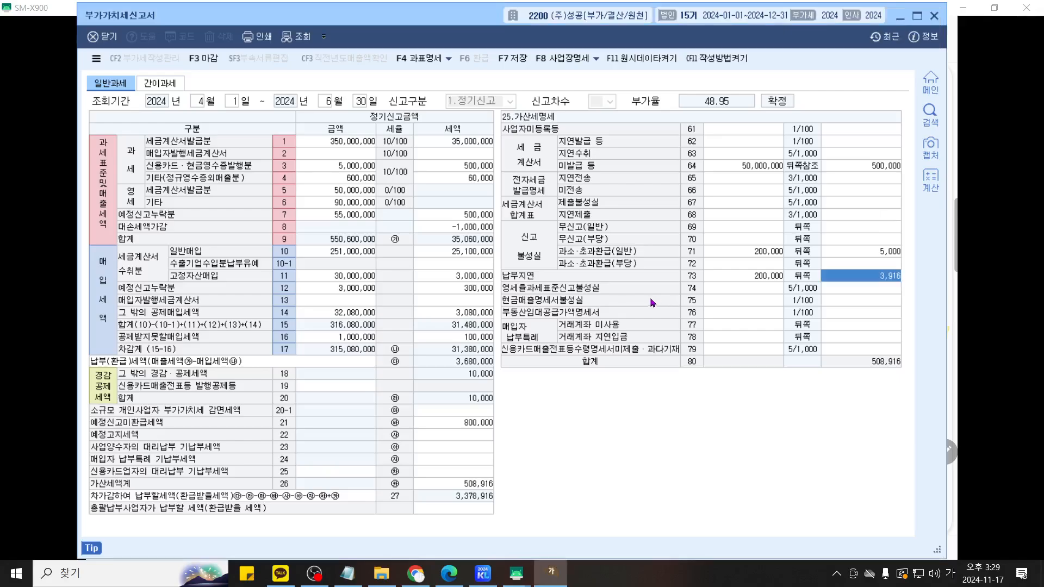
Enter 50,000,000 as the 영세율과세표준신고불성실 amount (row 74) and change its tax to 62,500
left_click(766, 290)
type("50000000")
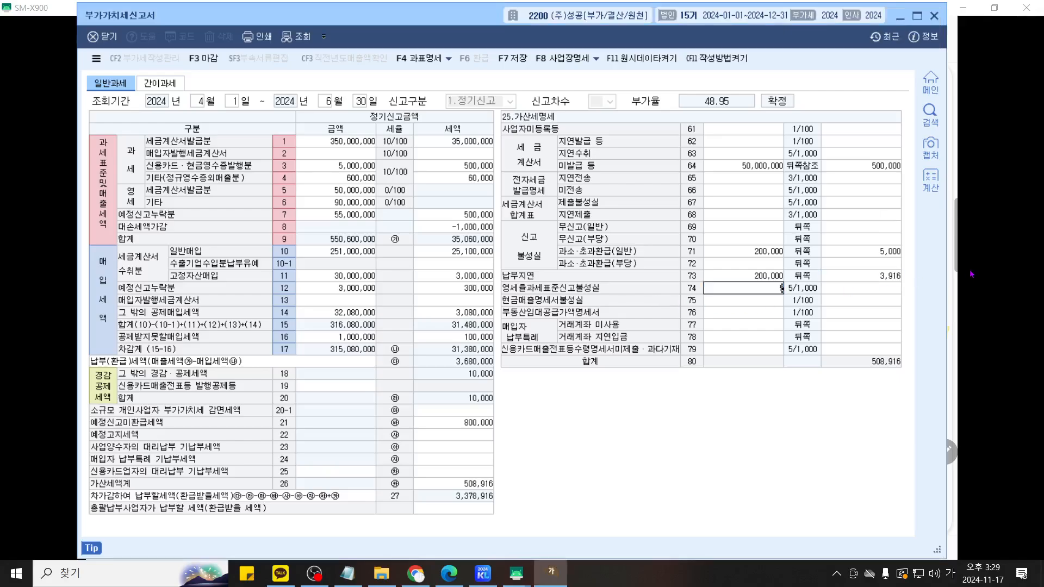
key("Return")
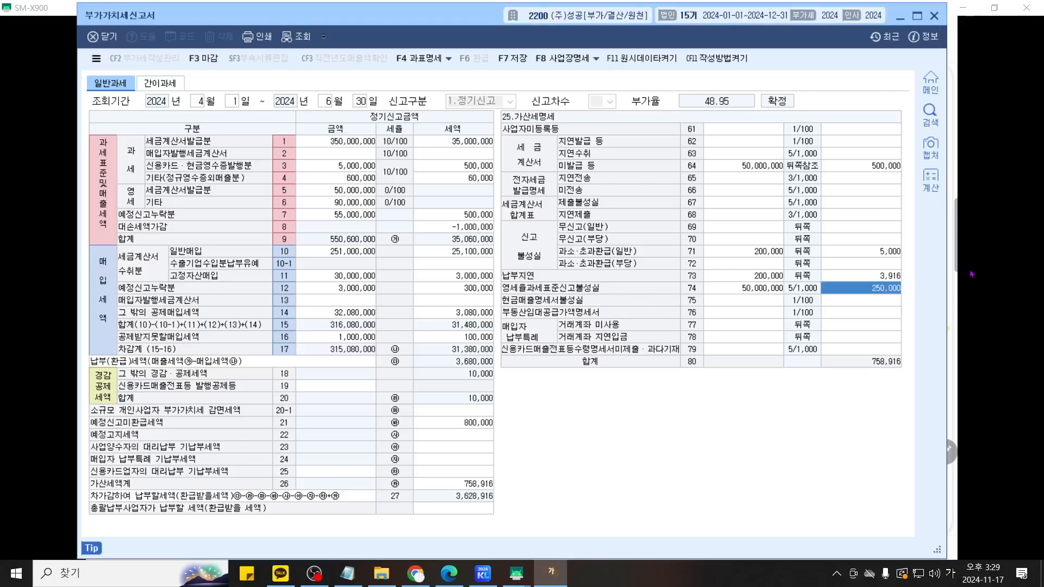
scroll(971, 274, "up", 5)
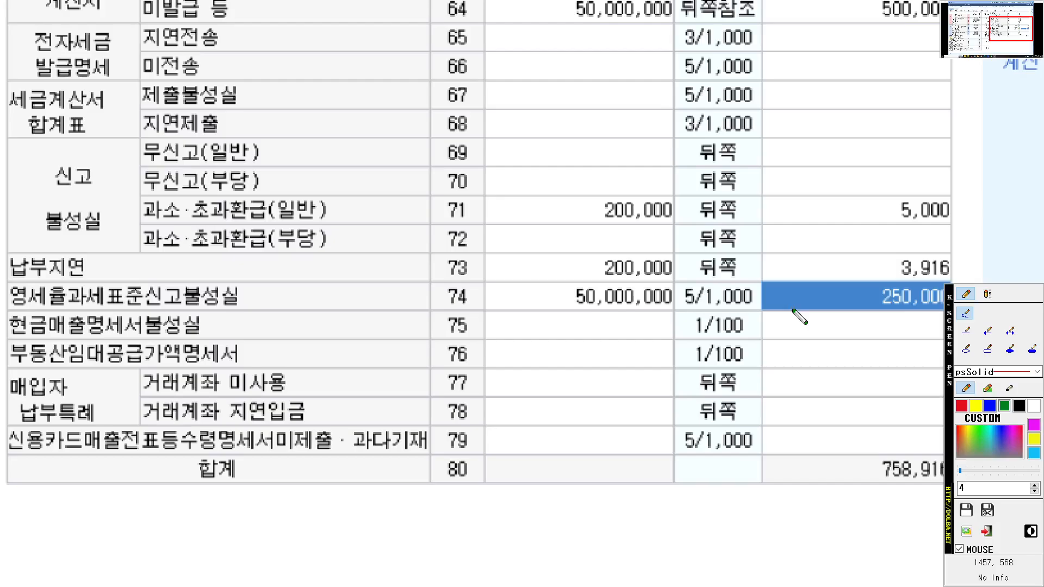
key("Escape")
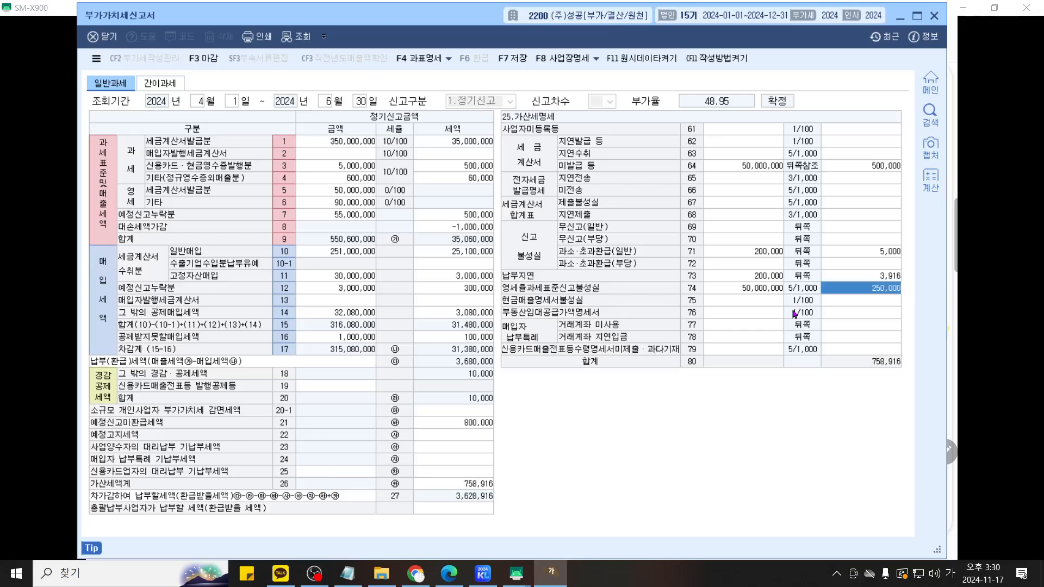
type("62500")
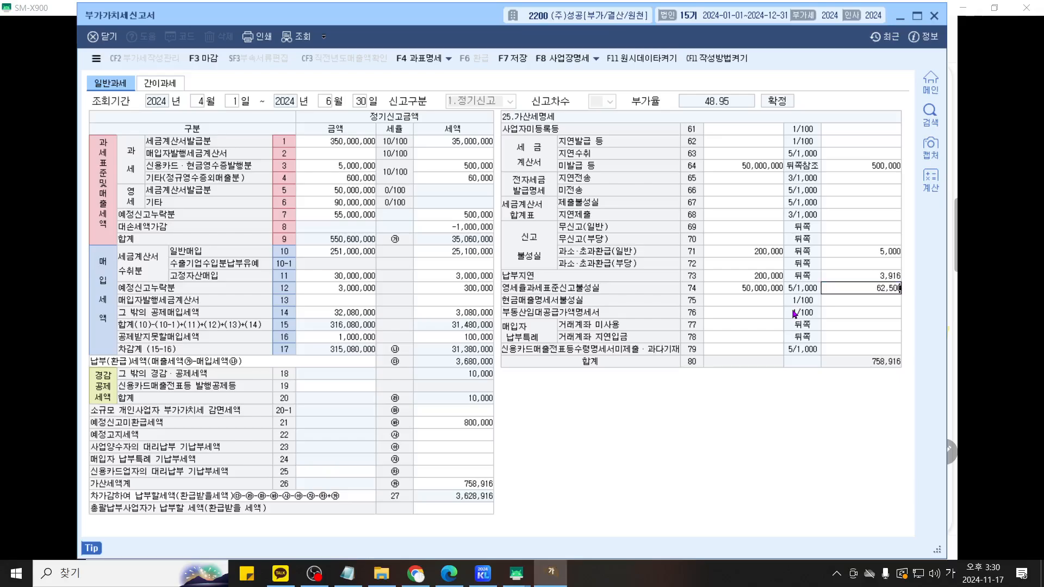
key("Return")
Circle the 신고불성실 group and underline 신고불성실 in row 74 of the magnified penalty table, and clear the annotations
key("F12")
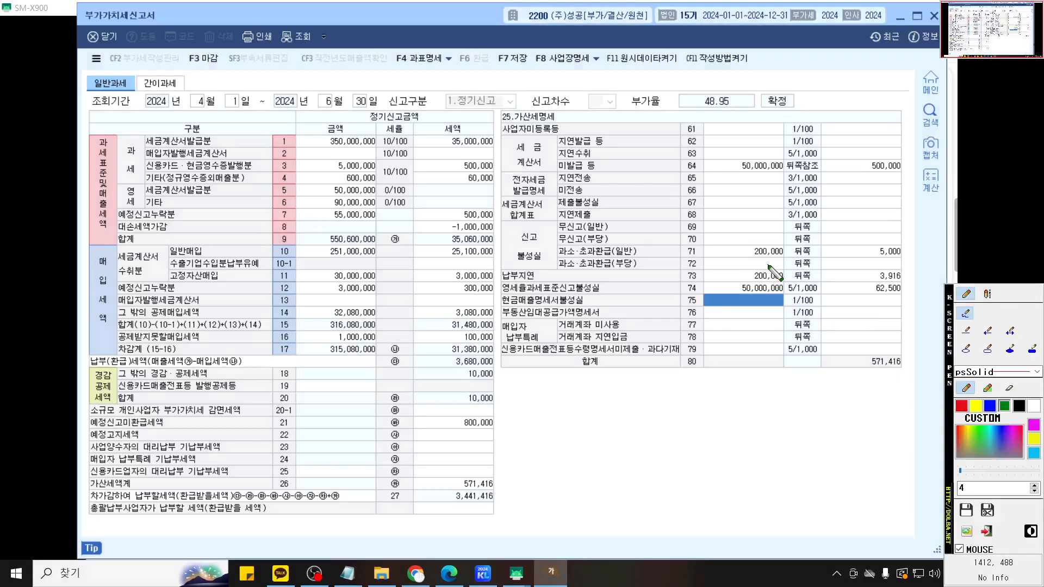
scroll(795, 313, "up", 3)
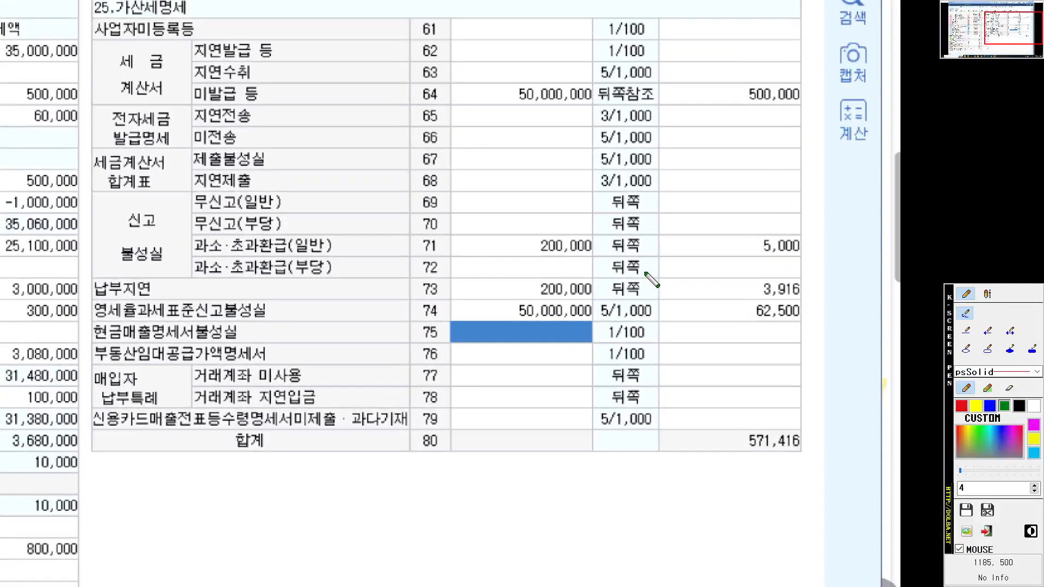
mouse_move(153, 273)
left_mouse_down()
mouse_move(129, 194)
mouse_move(161, 268)
left_mouse_up()
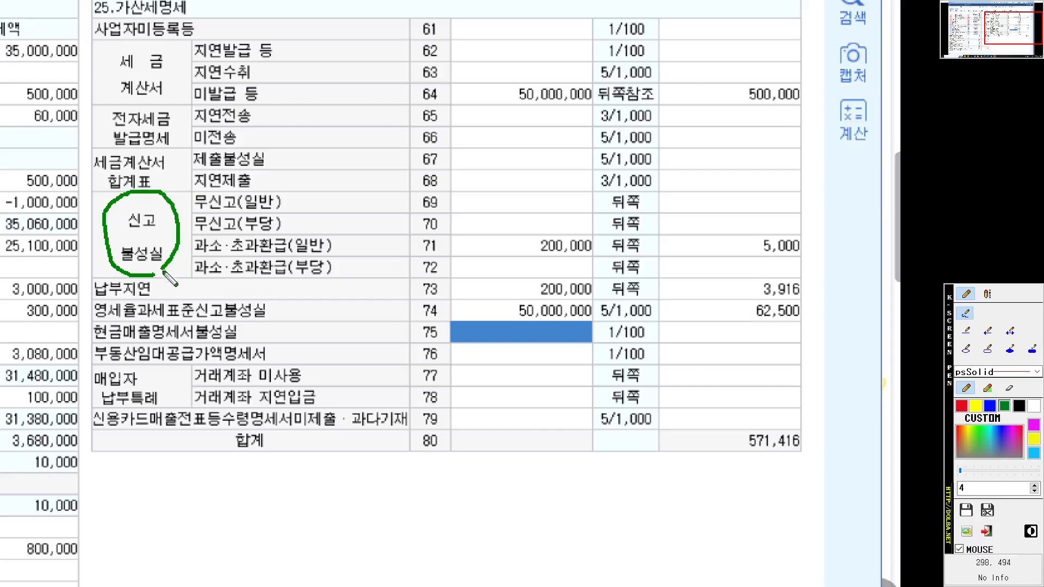
left_click_drag(198, 319, 296, 319)
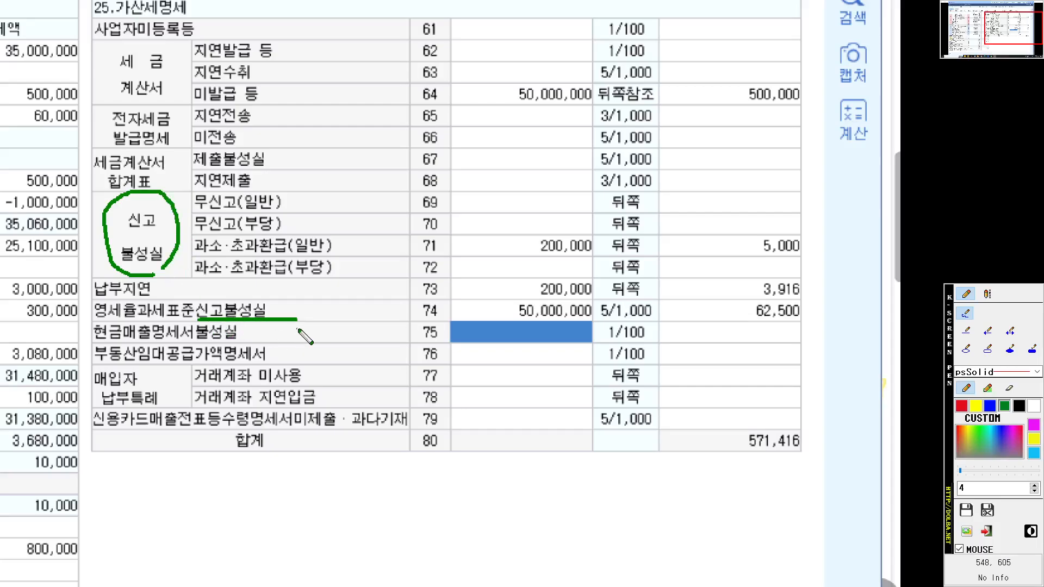
key("Escape")
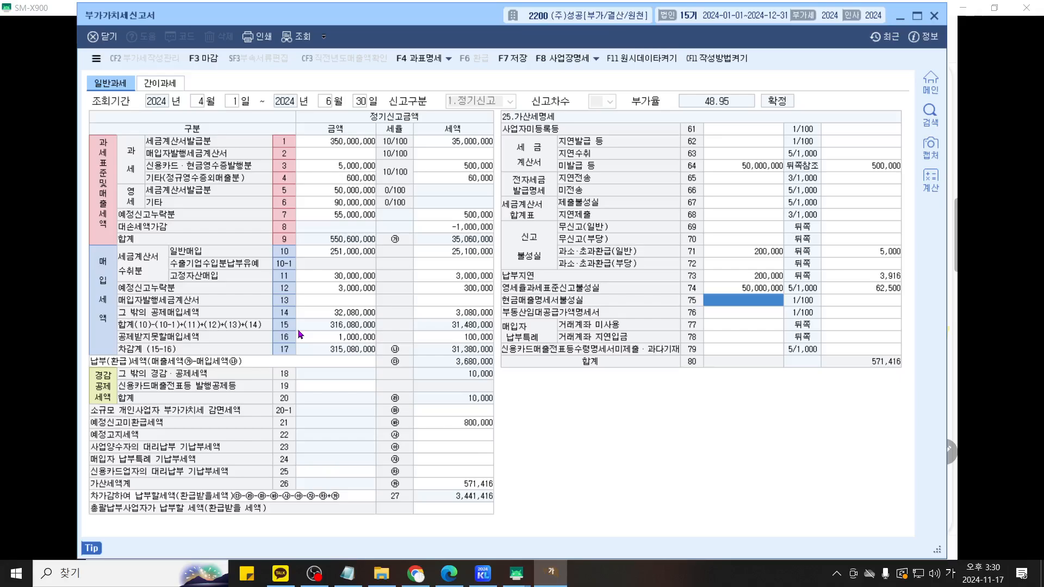
left_click(314, 573)
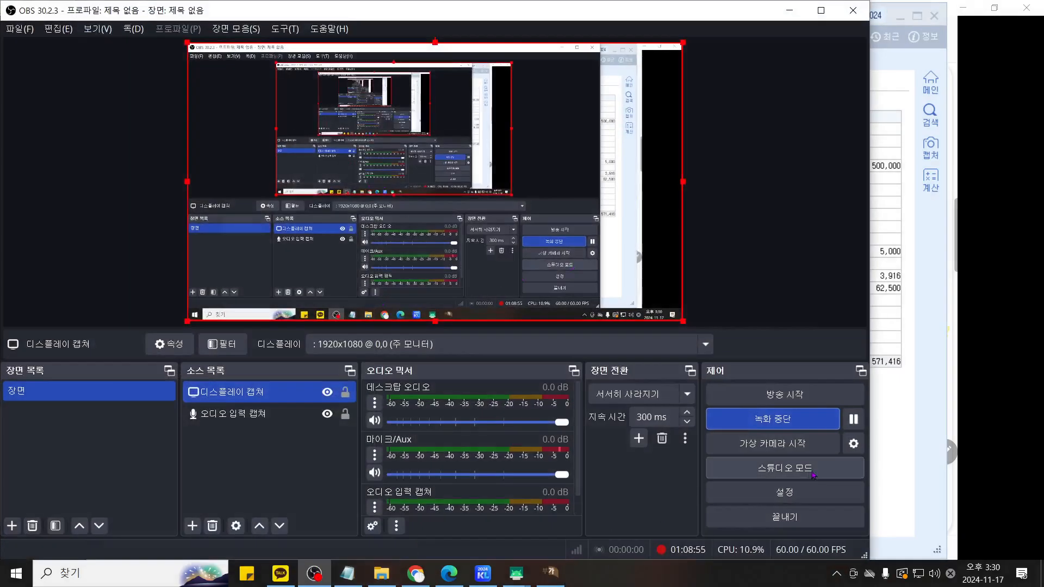